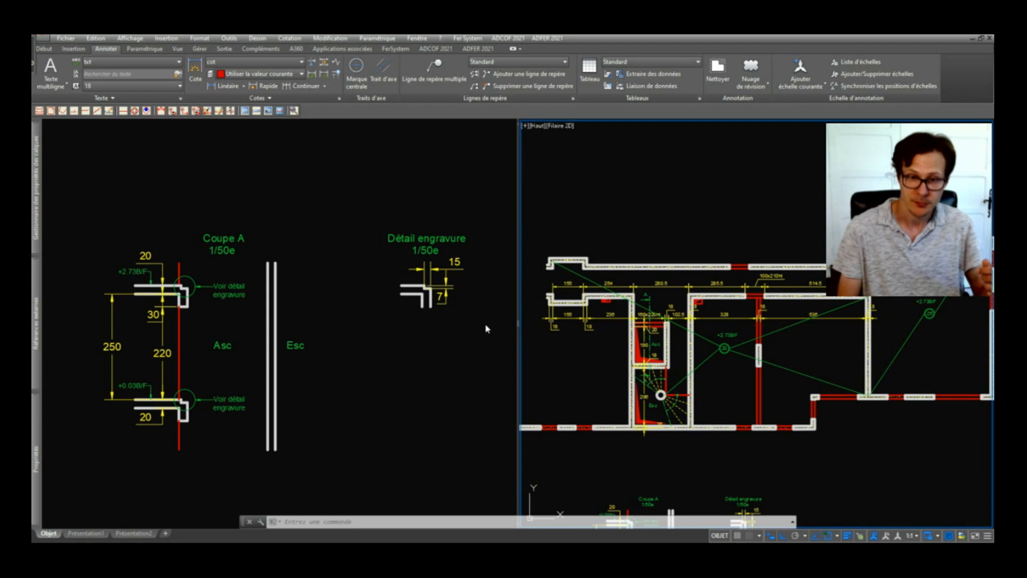
# - Switch model space to a single viewport using the standard "Unique" configuration
pyautogui.write('fenetre')
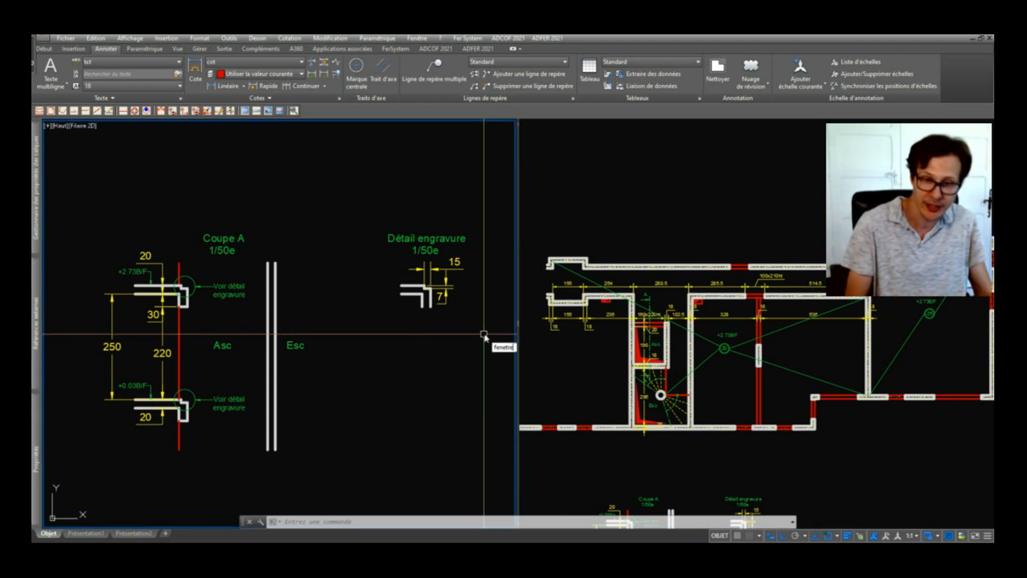
pyautogui.press('Return')
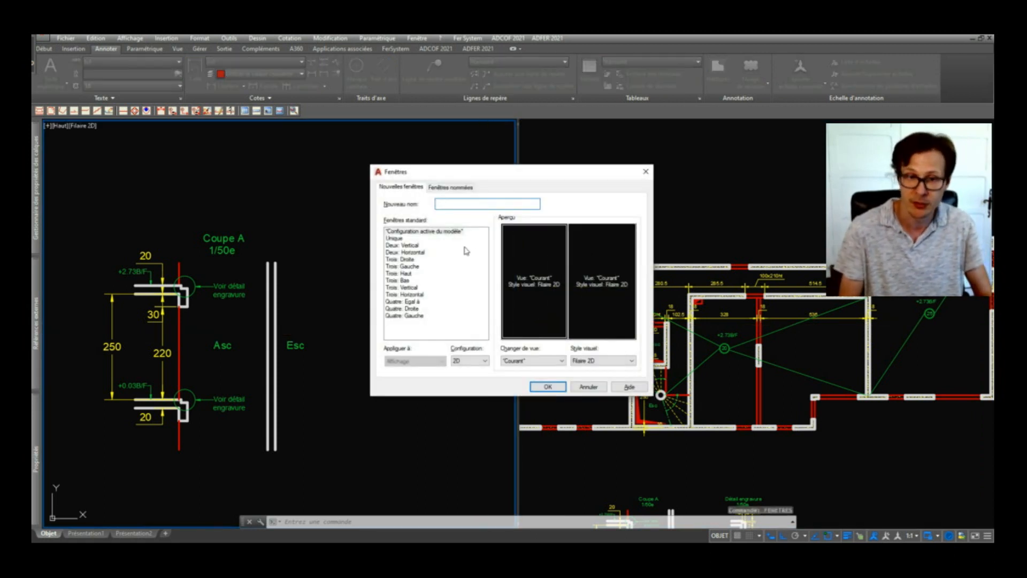
pyautogui.click(396, 242)
pyautogui.press('Return')
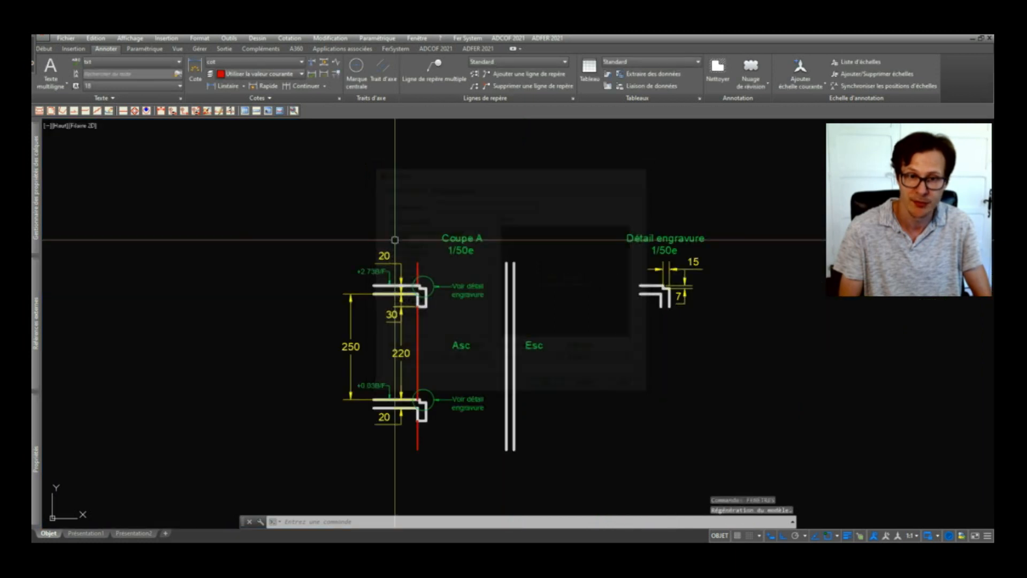
# - Erase the stray red vertical wall pieces to the left of the dimensioned plan and save the drawing
pyautogui.scroll(-8, 486, 242)
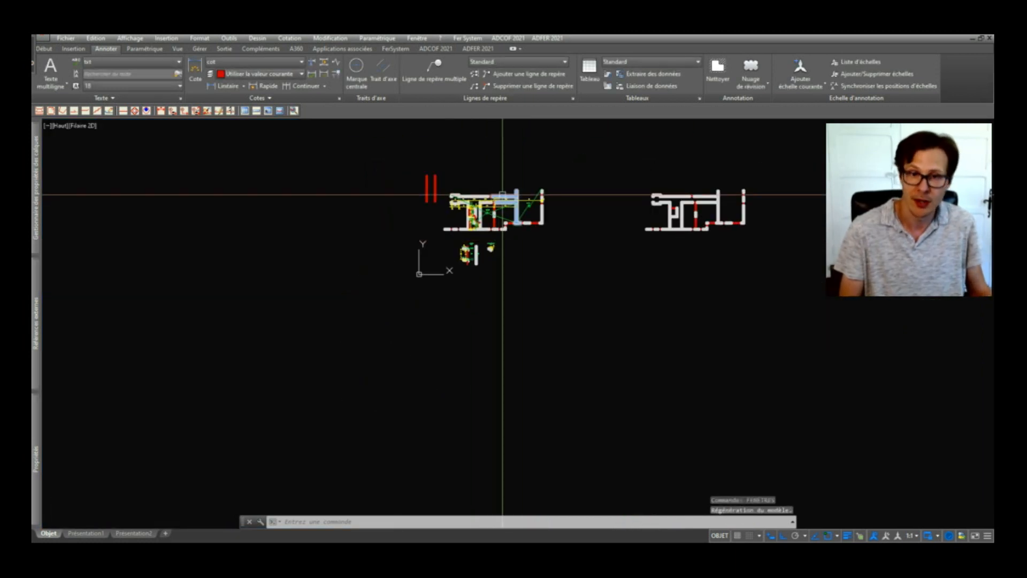
pyautogui.scroll(6, 440, 176)
pyautogui.click(441, 176)
pyautogui.click(218, 219)
pyautogui.press('Delete')
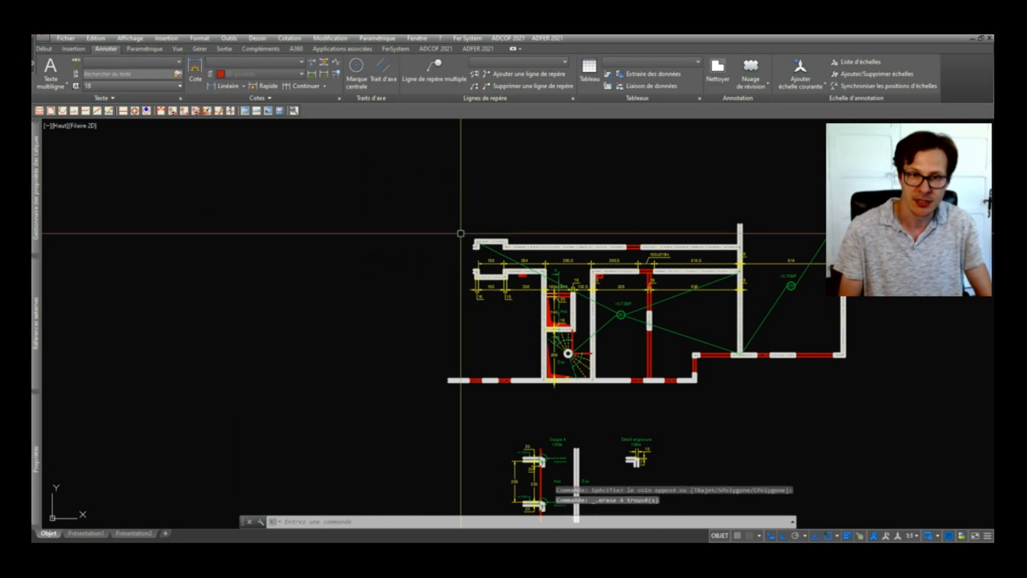
pyautogui.middleClick(454, 252)
pyautogui.middleClick(455, 253)
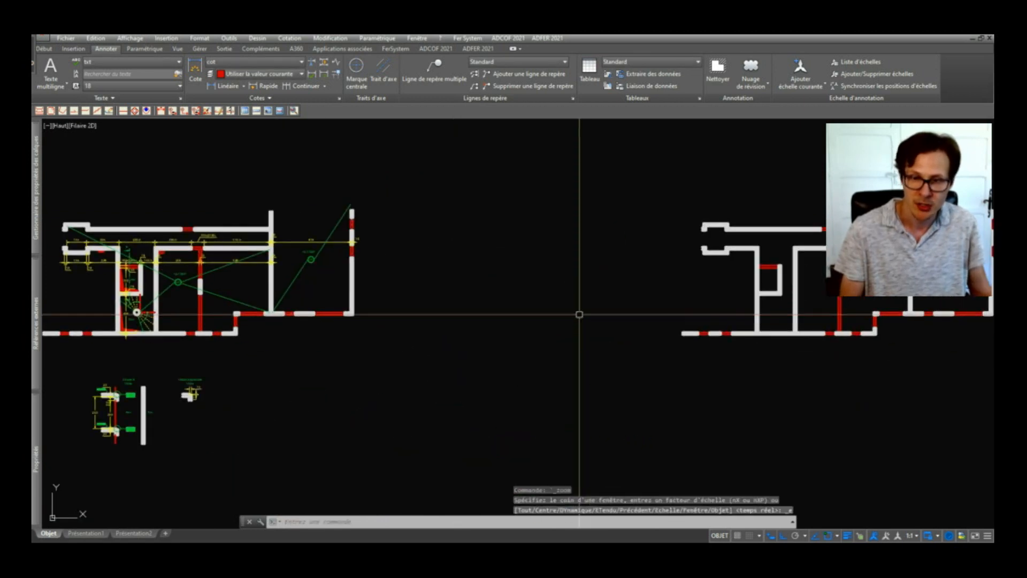
pyautogui.moveTo(375, 307); pyautogui.dragTo(632, 308, button='middle')
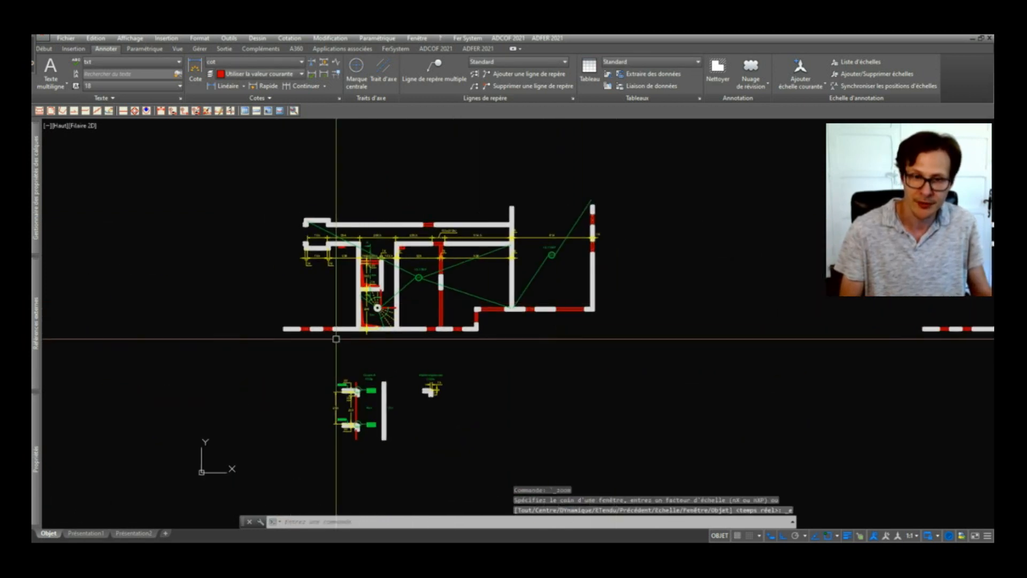
pyautogui.scroll(2, 336, 337)
pyautogui.hotkey('ctrl', 's')
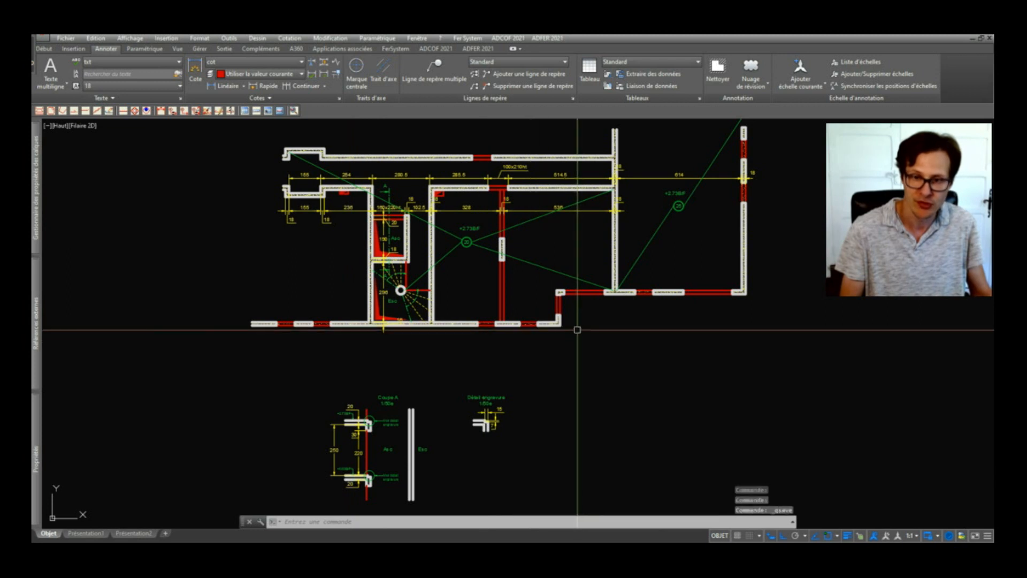
# - Go to the first layout, Présentation1, and rename it R+1
pyautogui.moveTo(540, 225); pyautogui.dragTo(539, 230, button='middle')
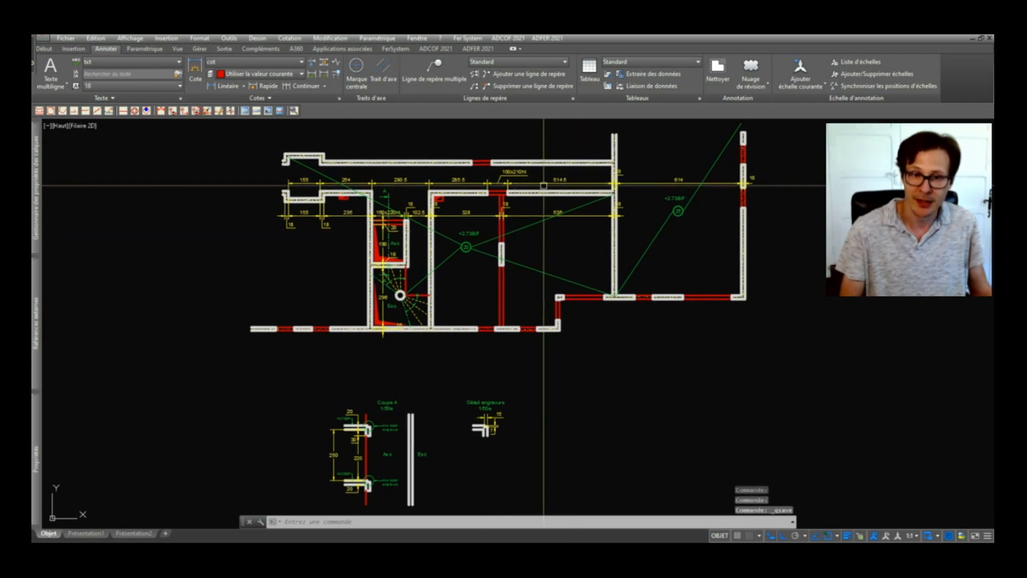
pyautogui.moveTo(91, 533)
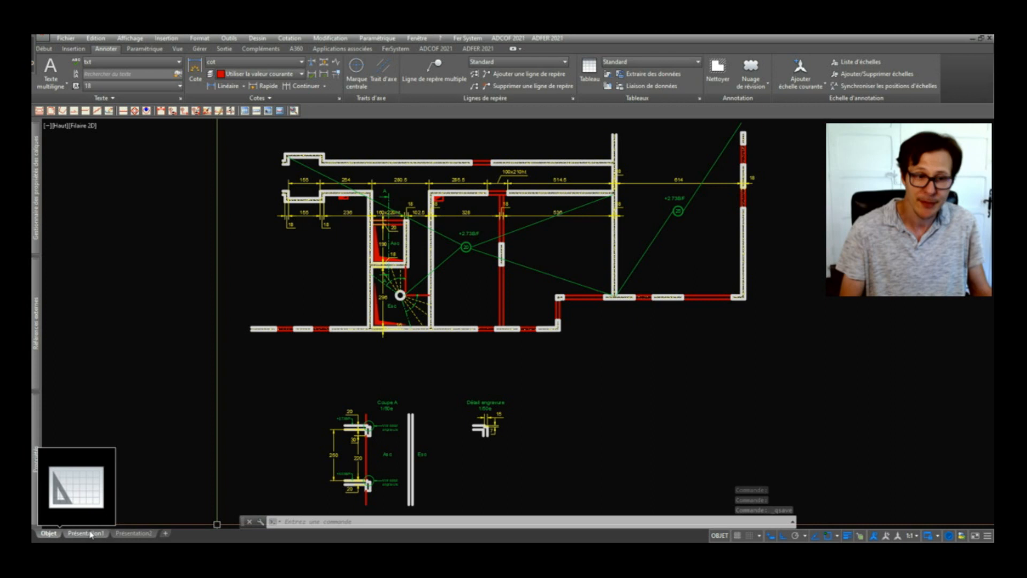
pyautogui.scroll(-5, 508, 394)
pyautogui.moveTo(765, 340)
pyautogui.mouseDown(button='middle')
pyautogui.moveTo(585, 351)
pyautogui.moveTo(671, 343)
pyautogui.mouseUp(button='middle')
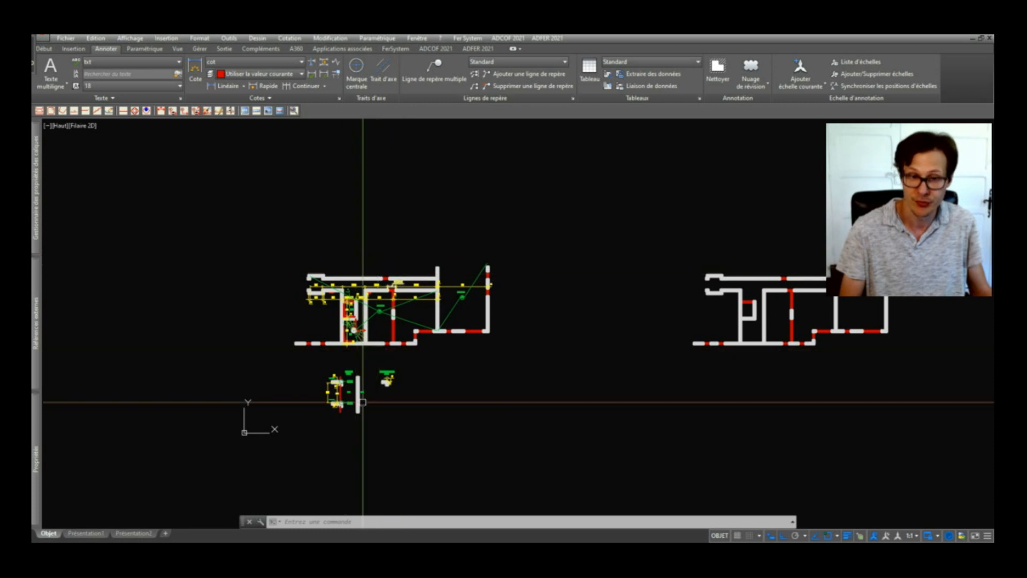
pyautogui.click(86, 533)
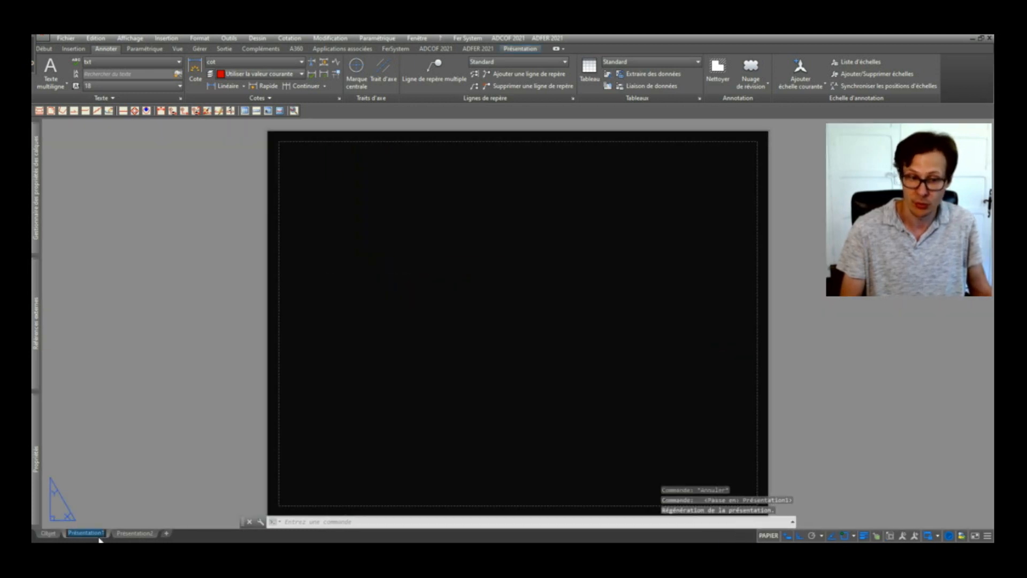
pyautogui.write('R+1')
pyautogui.press('Return')
pyautogui.moveTo(102, 535)
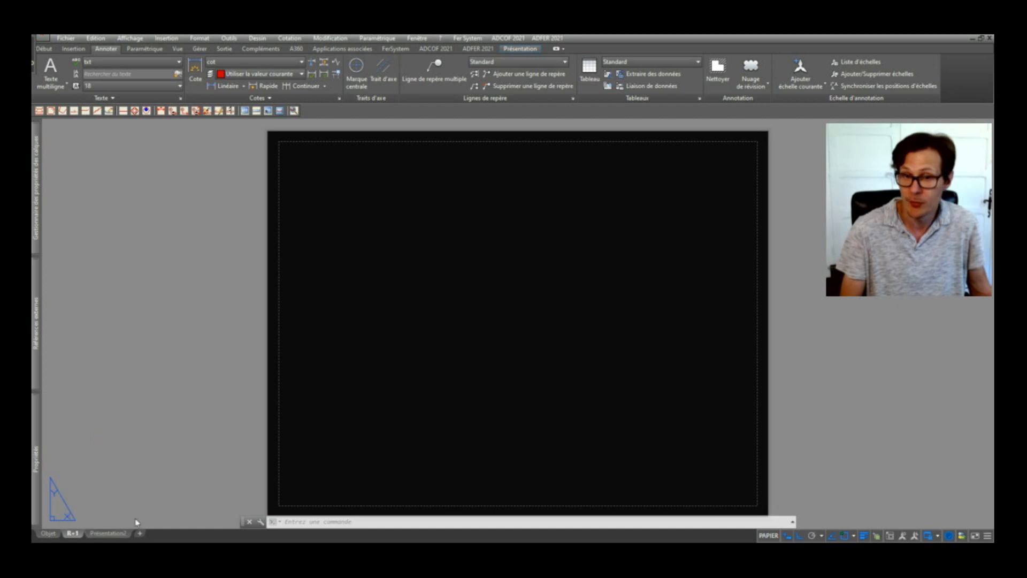
pyautogui.click(196, 438)
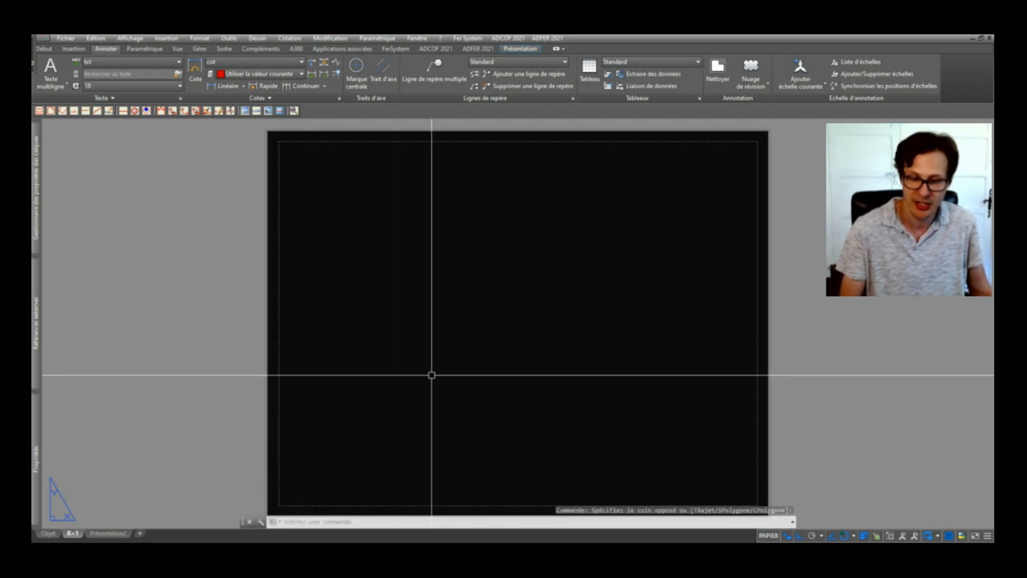
# - Set the R+1 layout's plotter to DWG To PDF.pc3 and its paper size to ISO full bleed A1 (841.00 x 594.00 mm)
pyautogui.moveTo(612, 343); pyautogui.dragTo(578, 343, button='middle')
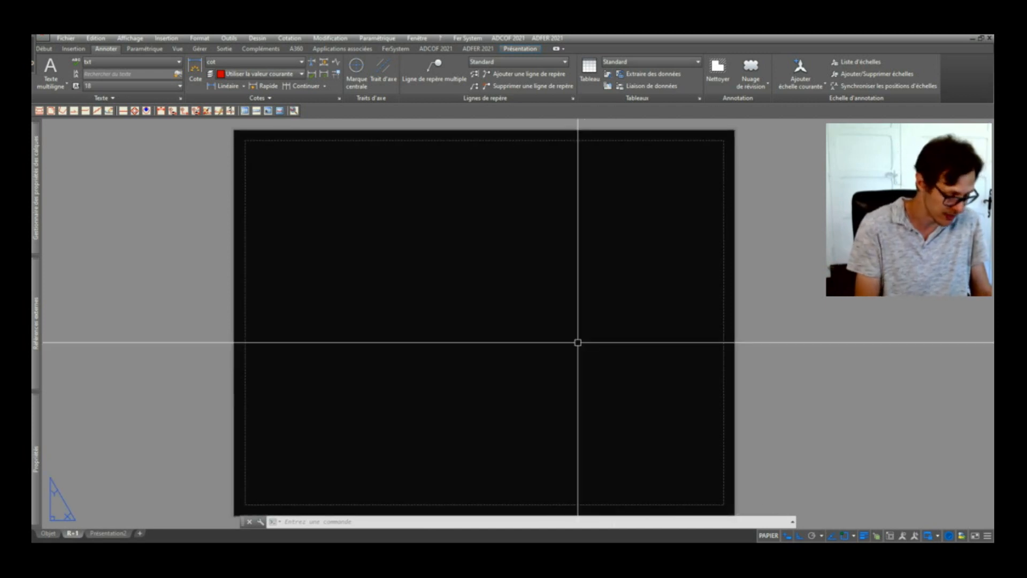
pyautogui.hotkey('ctrl', 'p')
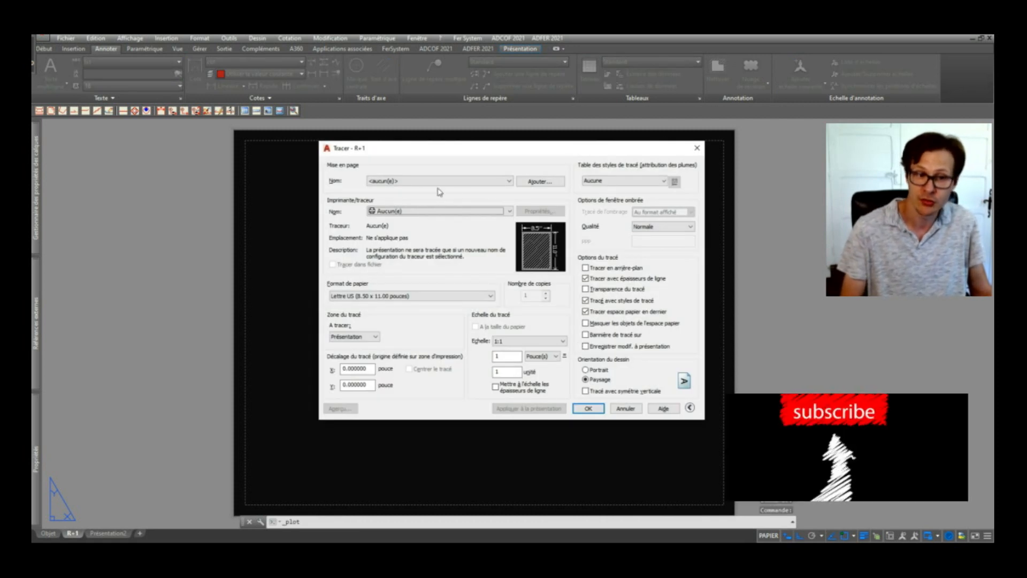
pyautogui.click(414, 180)
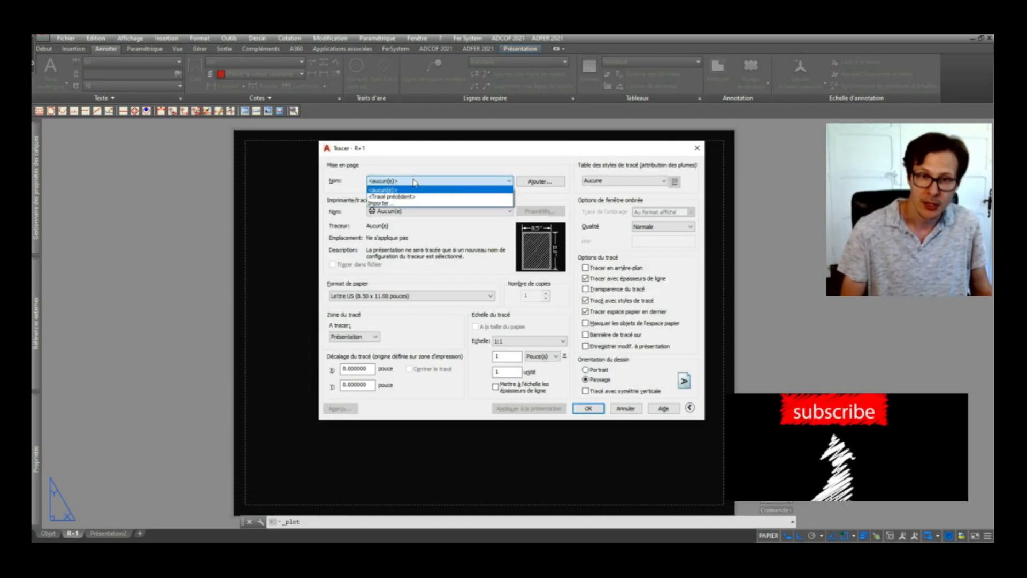
pyautogui.click(414, 181)
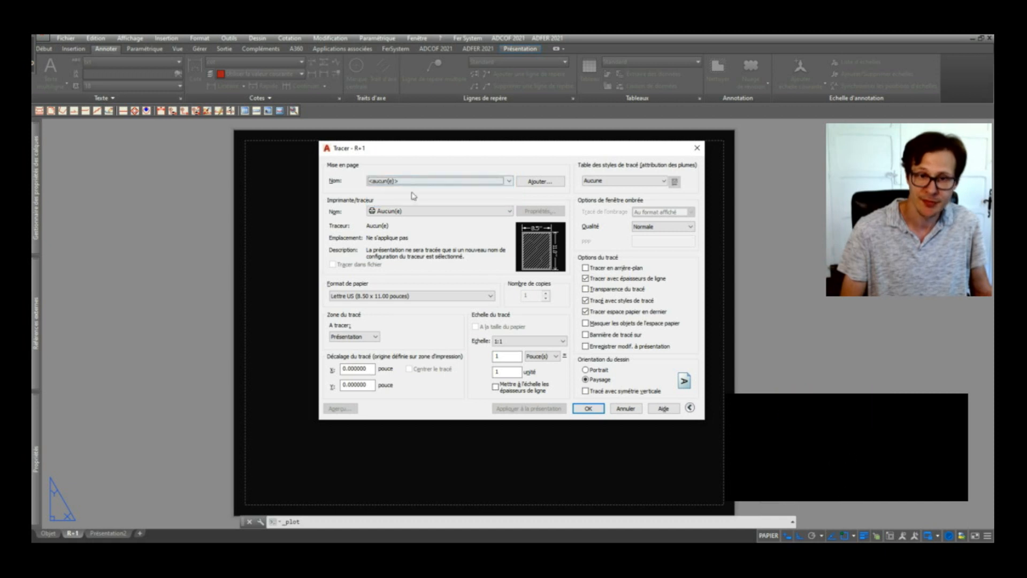
pyautogui.click(385, 214)
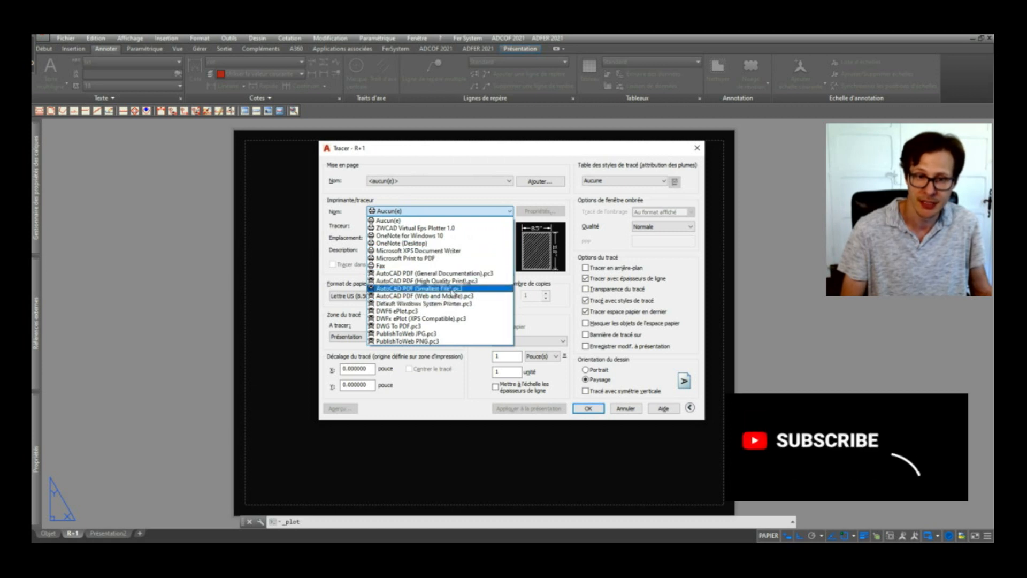
pyautogui.click(396, 326)
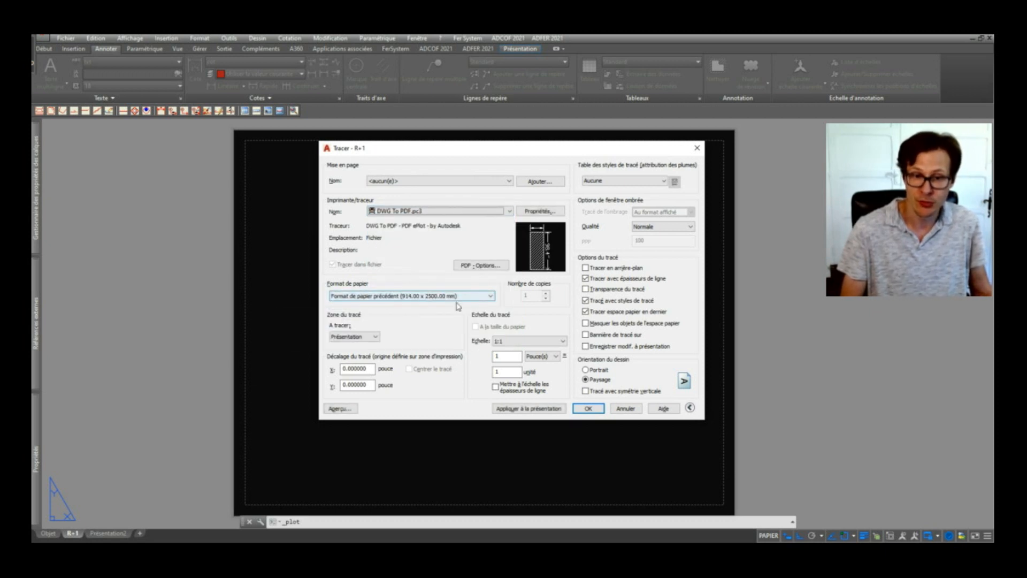
pyautogui.click(432, 297)
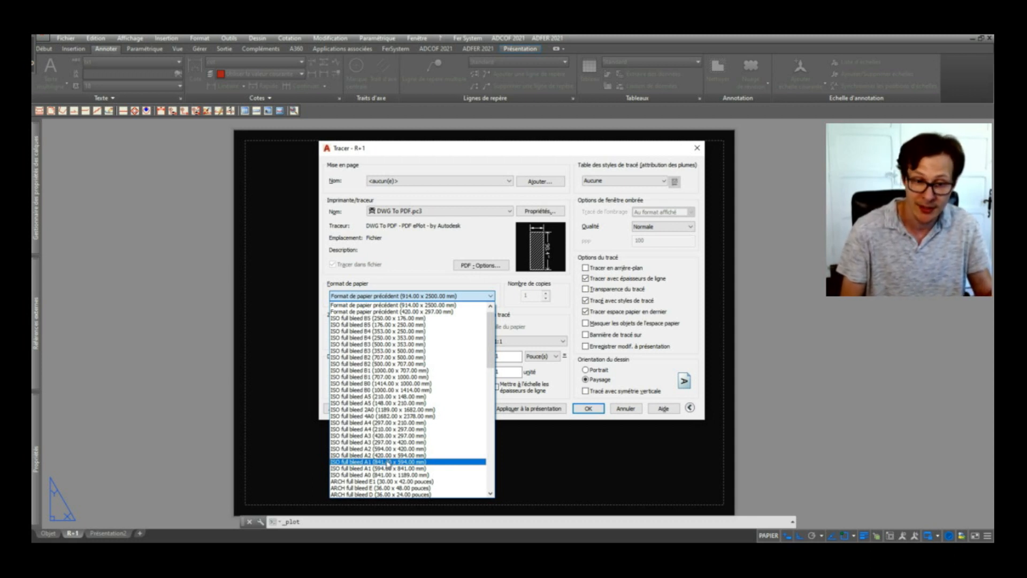
pyautogui.click(388, 462)
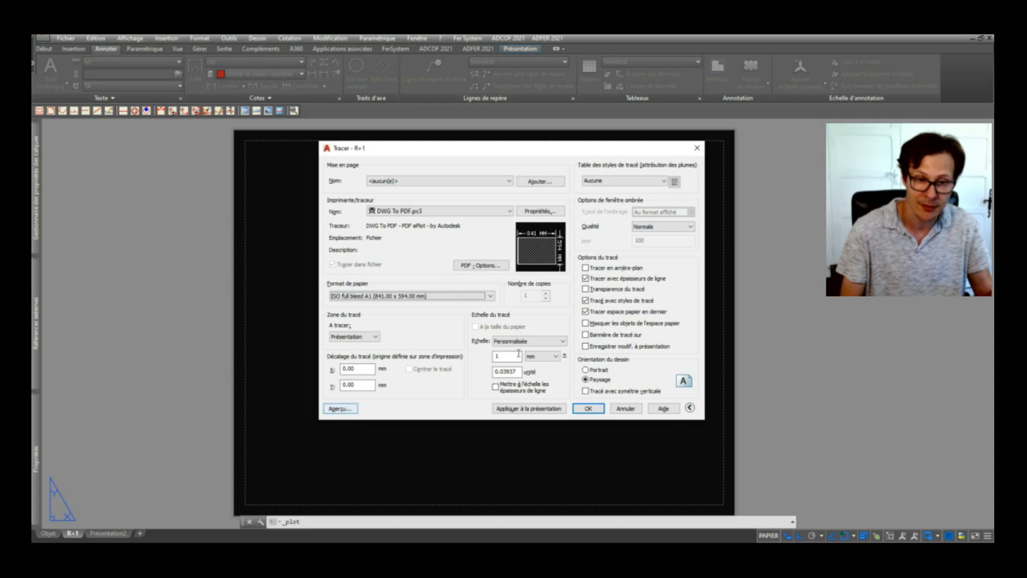
# - Set the plot scale to 1 mm = 1 unit and apply the plot settings to the layout without plotting
pyautogui.moveTo(518, 374); pyautogui.dragTo(496, 376)
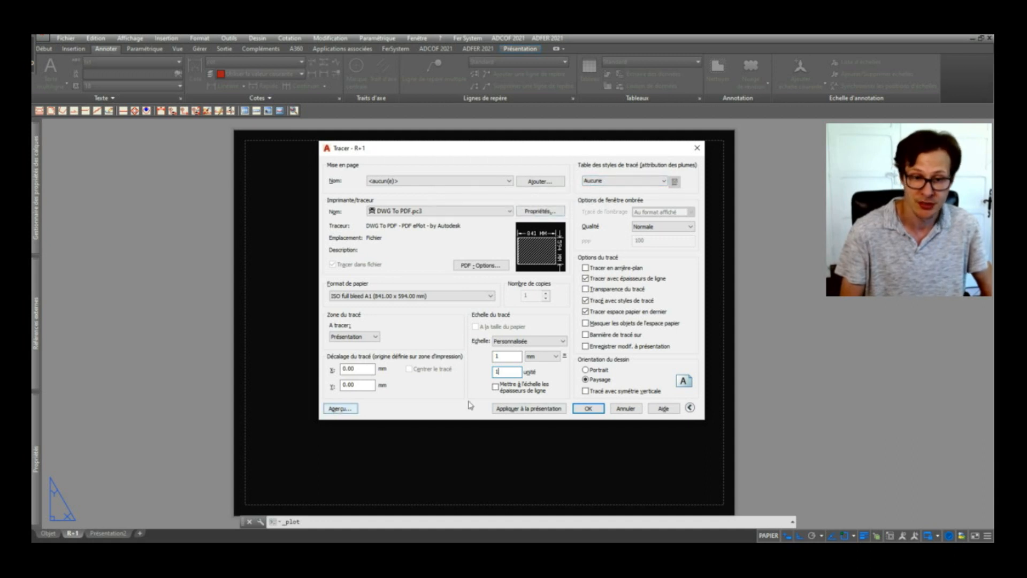
pyautogui.click(519, 410)
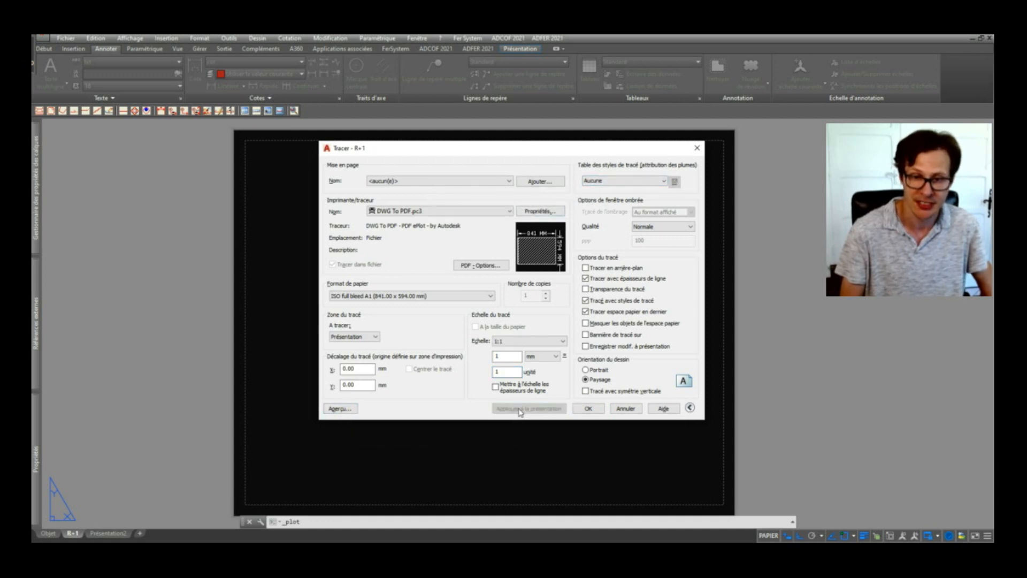
pyautogui.click(630, 409)
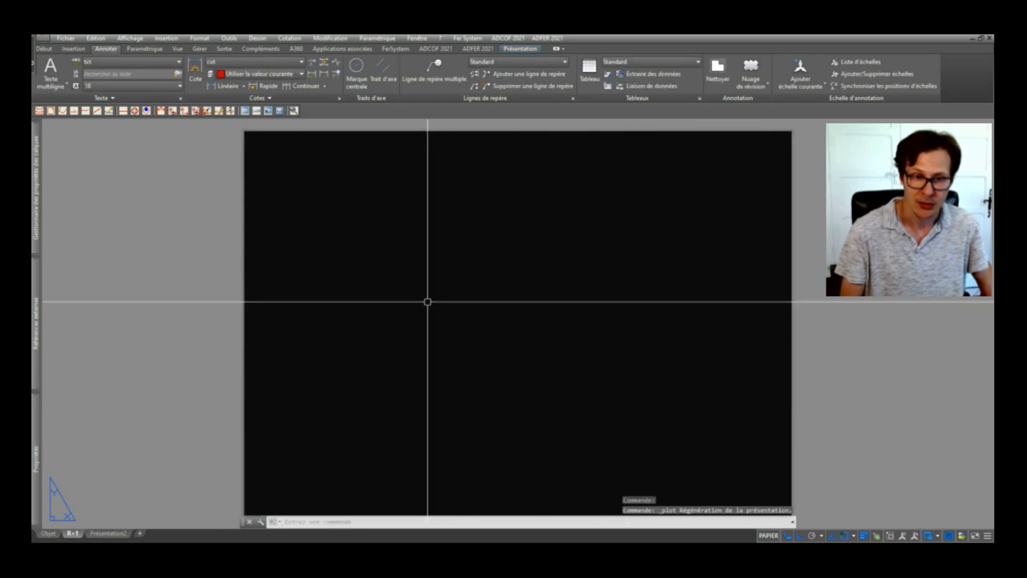
# - Create a rectangular viewport over the central and lower part of the A1 sheet
pyautogui.scroll(-3, 425, 302)
pyautogui.scroll(4, 426, 301)
pyautogui.click(481, 290)
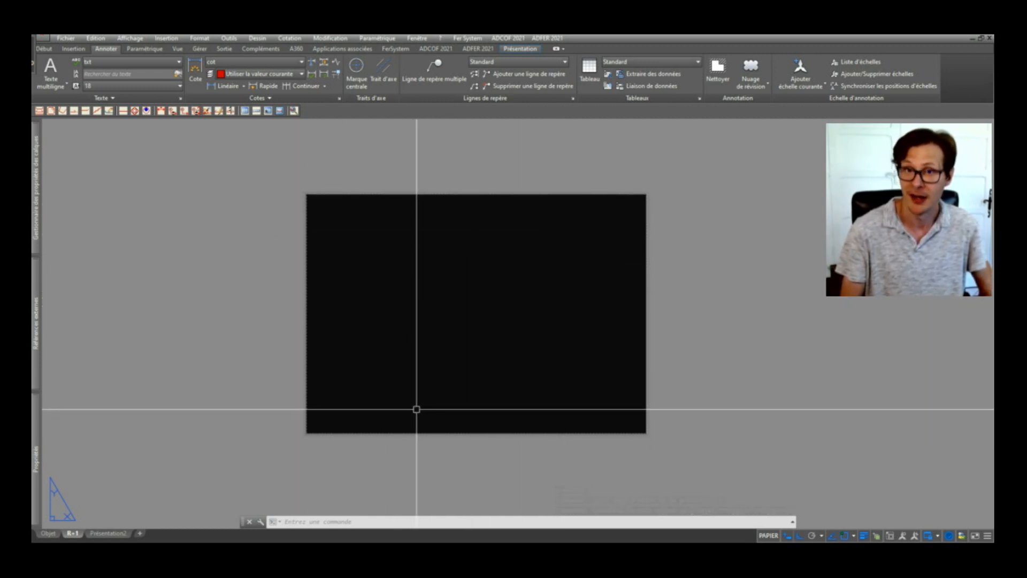
pyautogui.scroll(2, 415, 398)
pyautogui.scroll(-2, 500, 278)
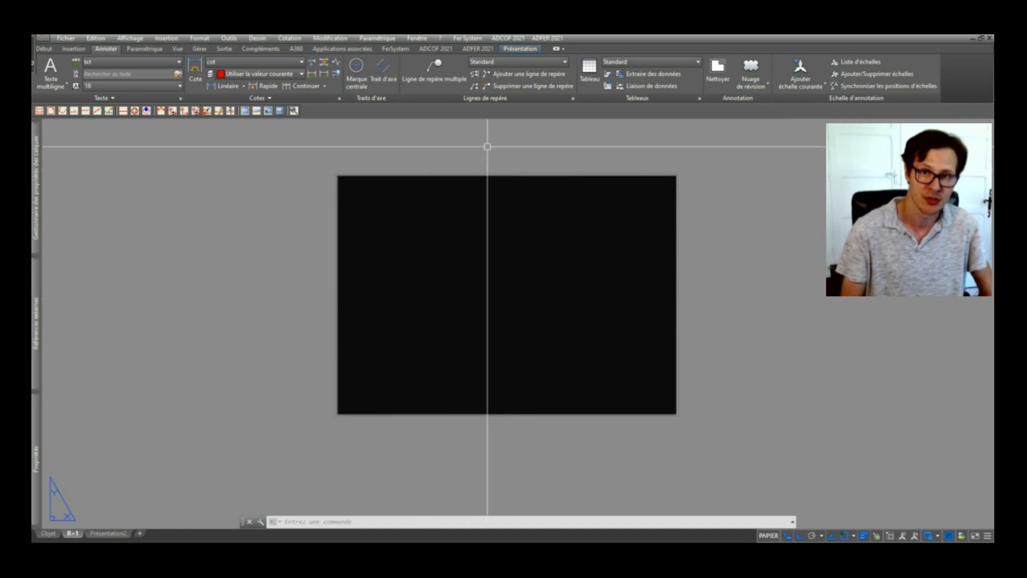
pyautogui.click(518, 51)
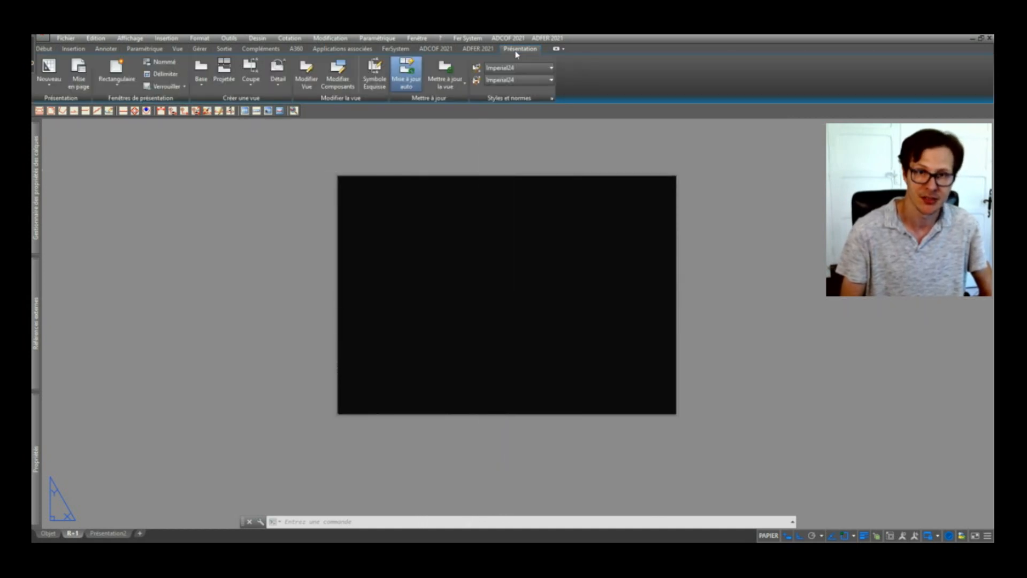
pyautogui.click(117, 81)
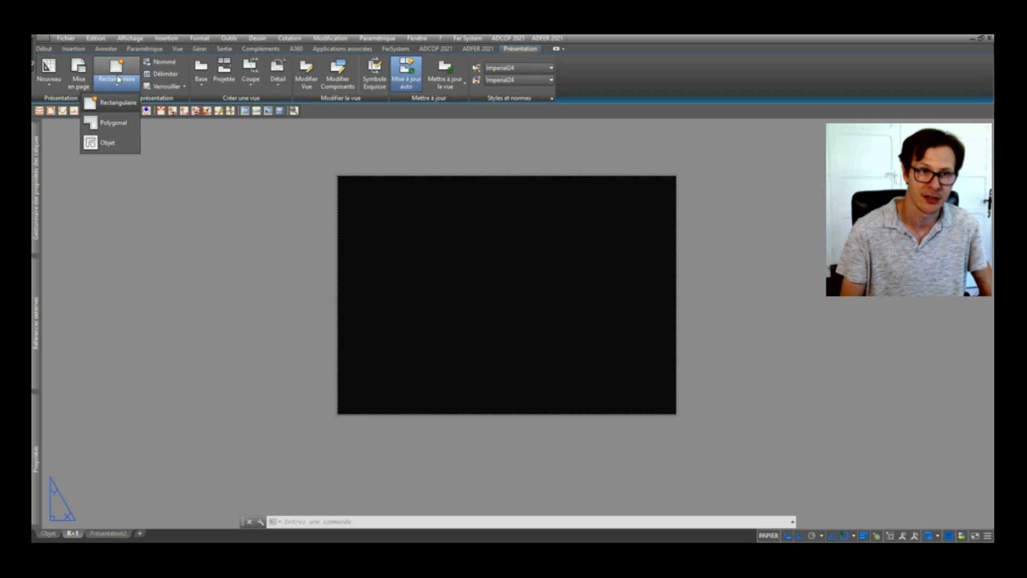
pyautogui.click(116, 107)
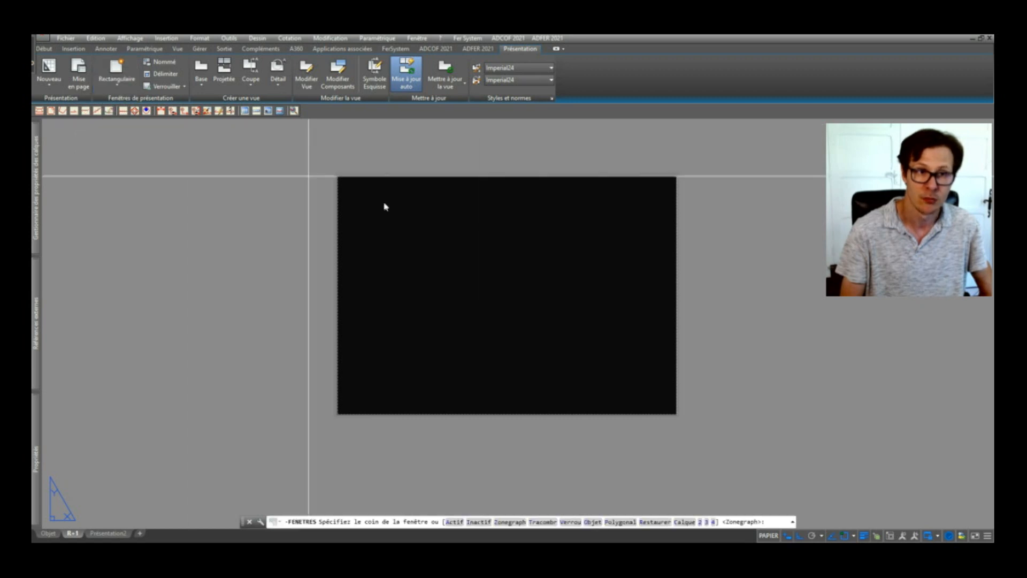
pyautogui.click(364, 254)
pyautogui.click(604, 398)
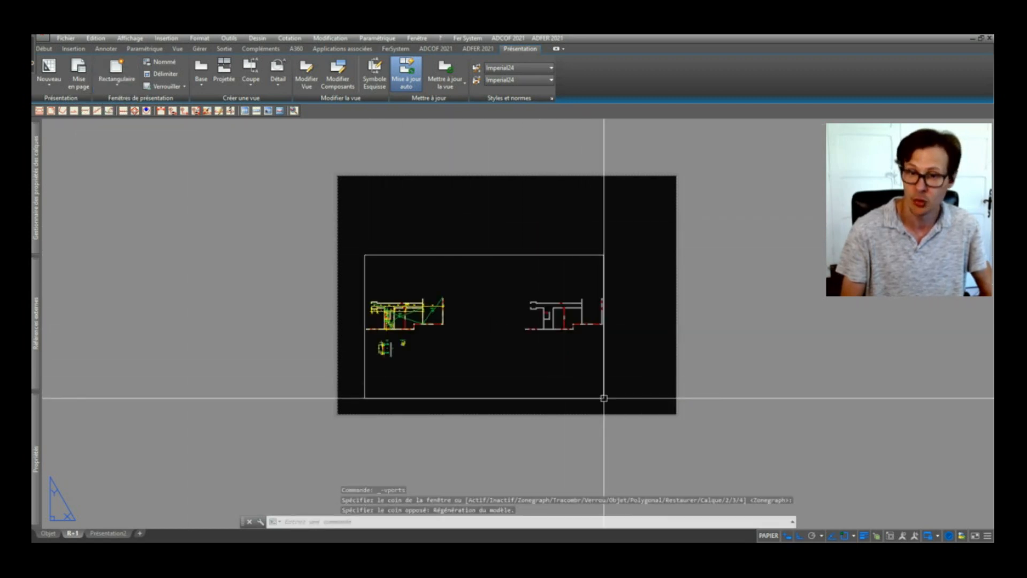
# - Frame the dimensioned plan and its section details inside the viewport and return to paper space
pyautogui.doubleClick(472, 350)
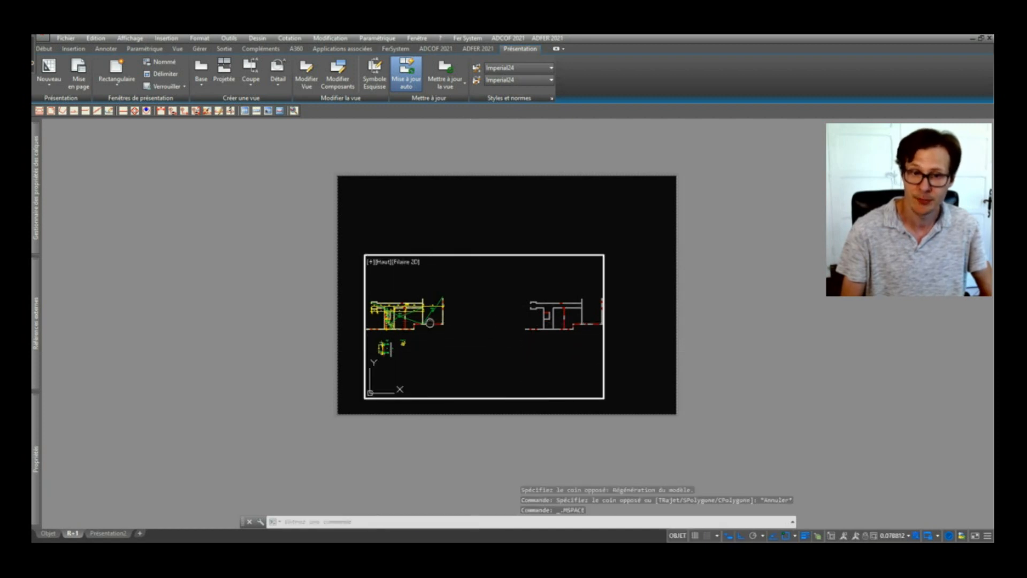
pyautogui.moveTo(430, 322)
pyautogui.mouseDown(button='middle')
pyautogui.moveTo(462, 298)
pyautogui.moveTo(507, 335)
pyautogui.mouseUp(button='middle')
pyautogui.scroll(5, 506, 336)
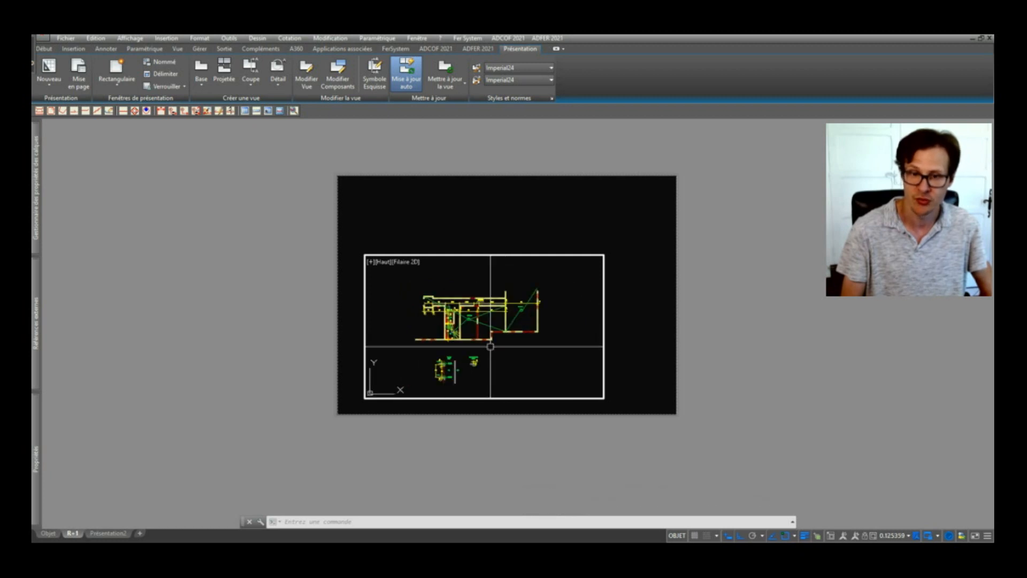
pyautogui.doubleClick(540, 232)
# - Set the scale of the viewport on the A1 sheet to 1:100
pyautogui.click(532, 280)
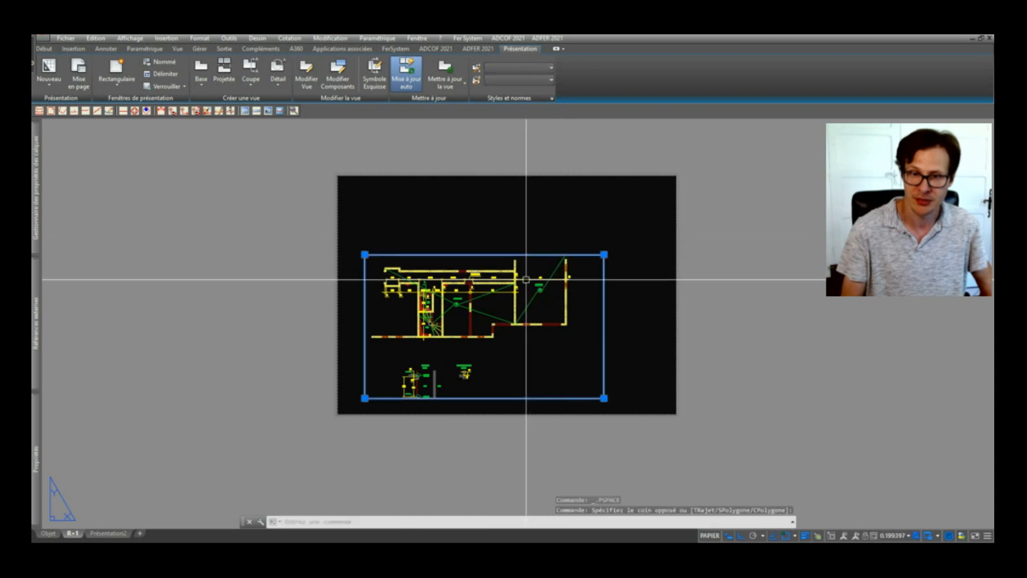
pyautogui.click(902, 536)
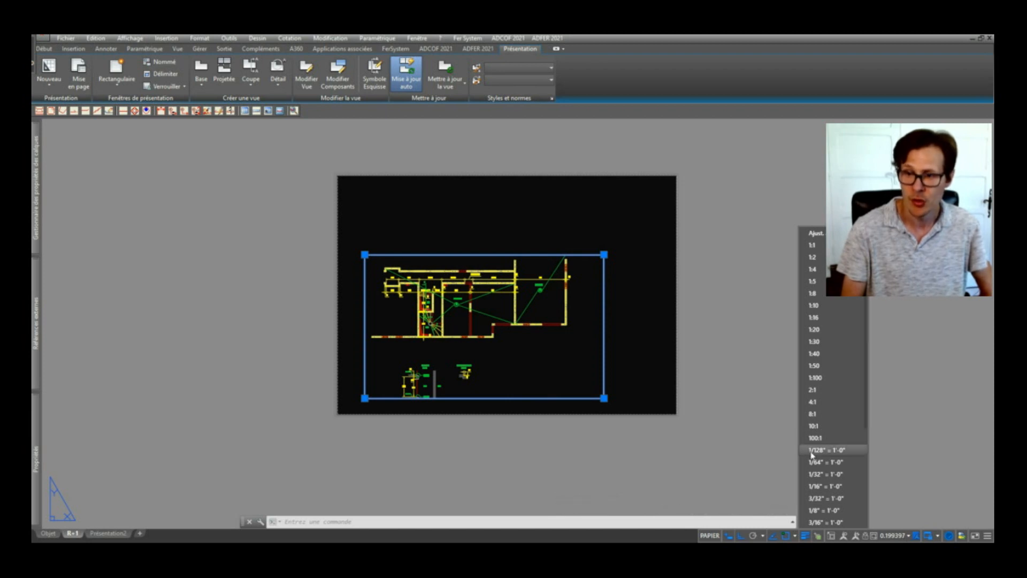
pyautogui.click(819, 378)
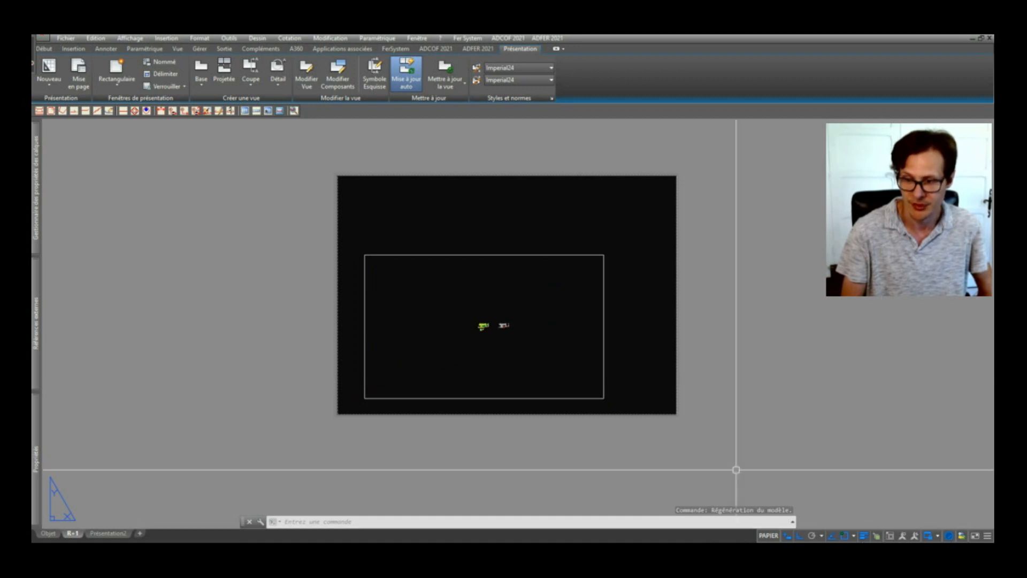
pyautogui.press('Escape')
# - Select the viewport and change its scale to 1:50
pyautogui.click(614, 273)
pyautogui.click(591, 291)
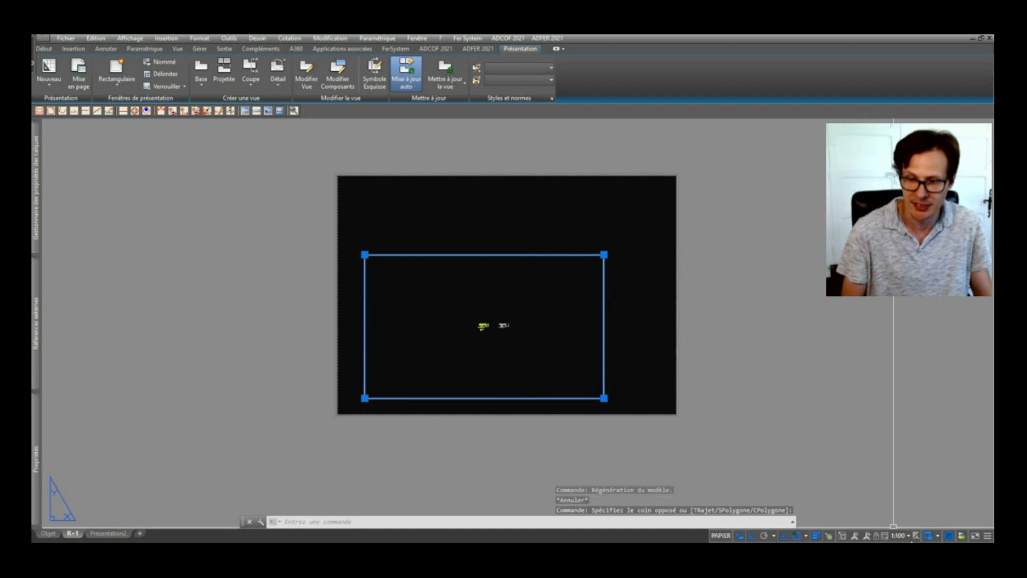
pyautogui.click(903, 535)
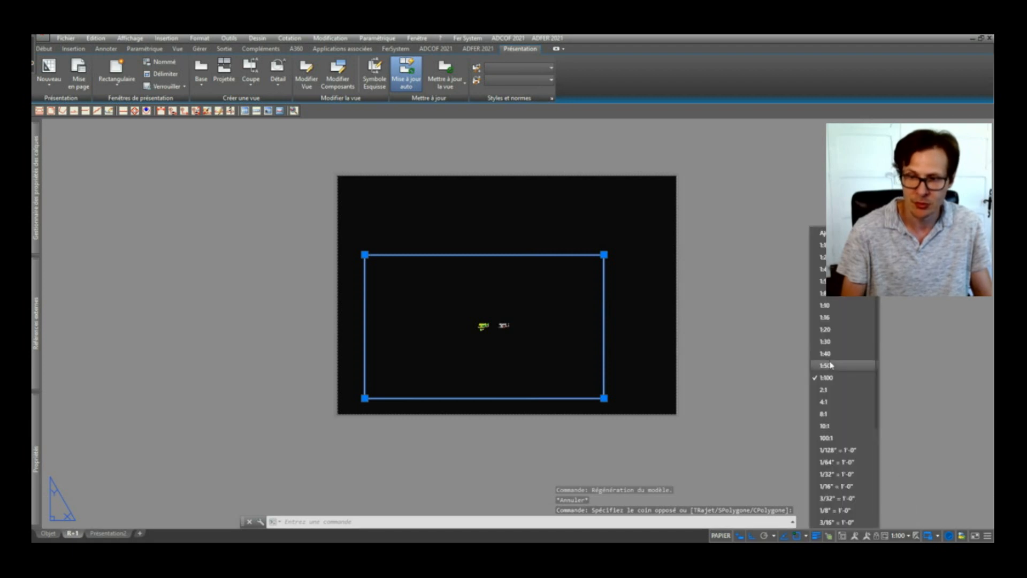
pyautogui.click(827, 365)
pyautogui.scroll(5, 454, 340)
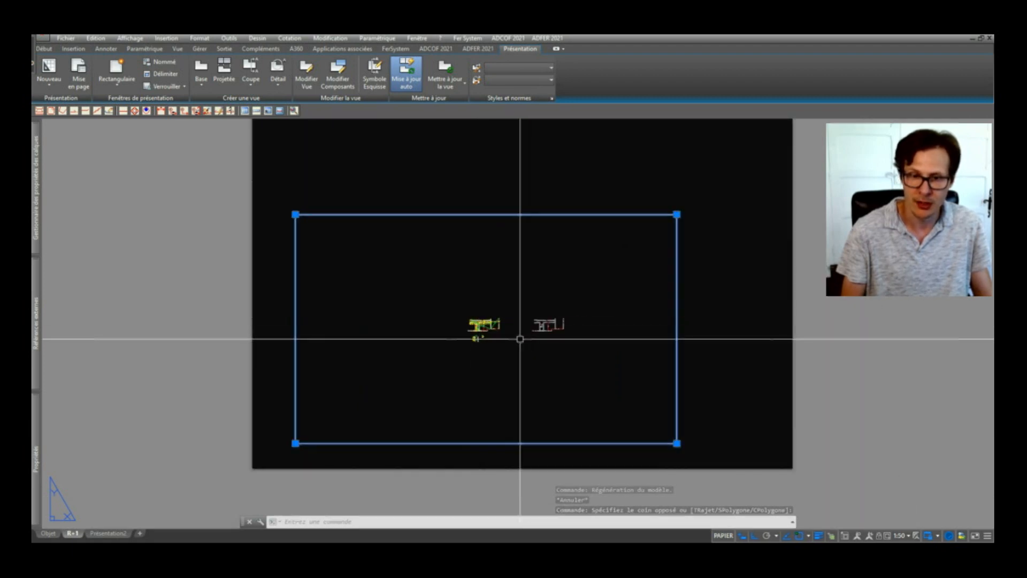
pyautogui.scroll(1, 469, 311)
pyautogui.scroll(-8, 470, 316)
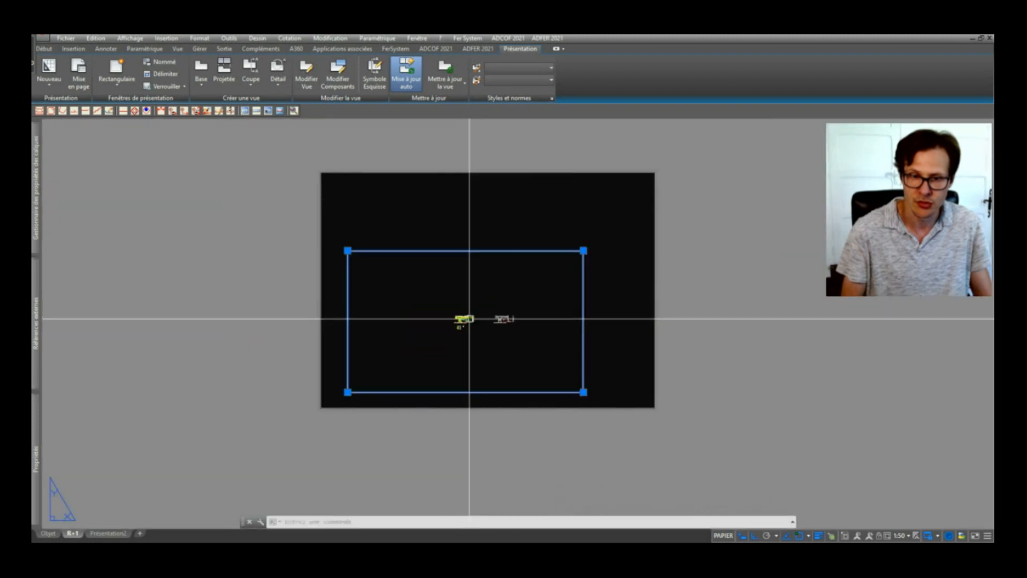
# - Reselect the viewport, reapply the 1:50 scale and clear the selection
pyautogui.press('Escape')
pyautogui.click(604, 254)
pyautogui.click(542, 304)
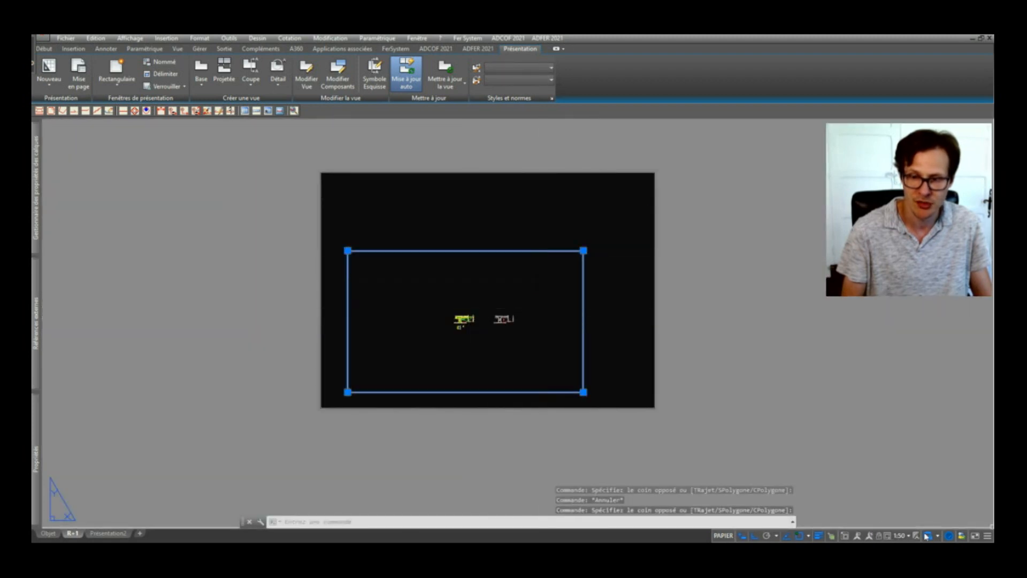
pyautogui.click(899, 537)
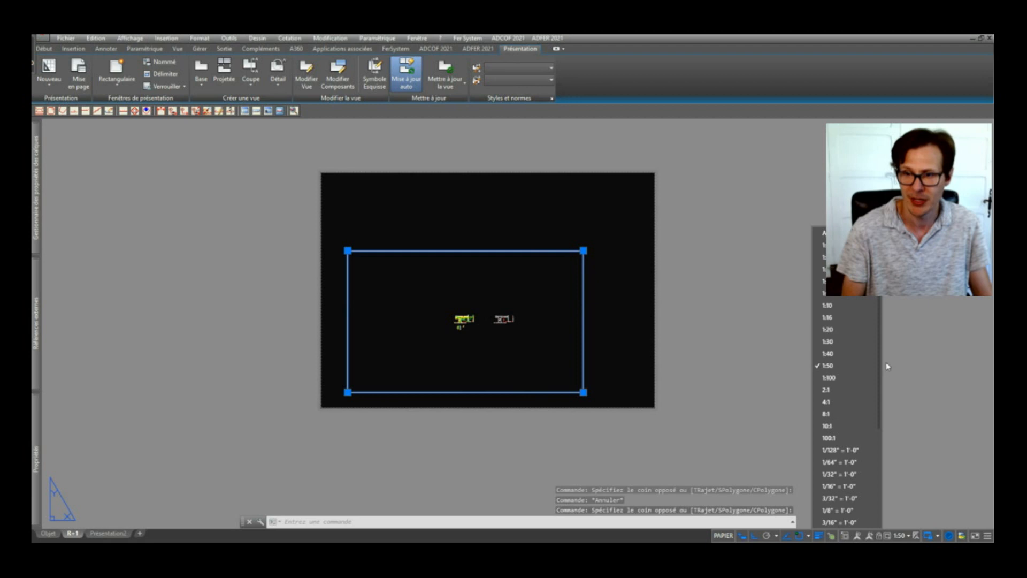
pyautogui.click(845, 367)
pyautogui.press('Escape')
pyautogui.press('Escape')
pyautogui.press('Escape')
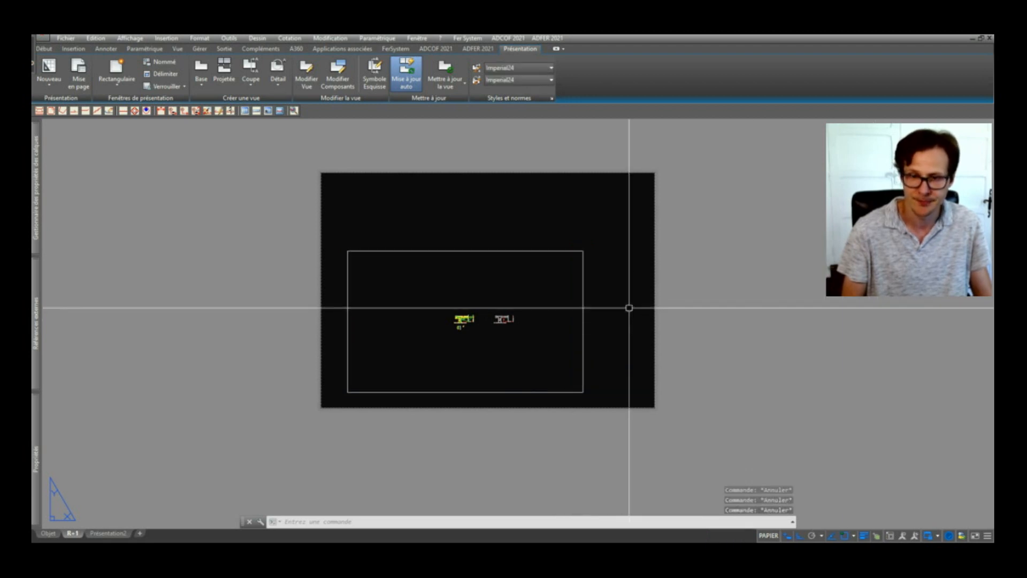
# - Inspect the paper and drawing units defined for the 1:50 scale in the scale list, and leave without changes
pyautogui.click(608, 314)
pyautogui.click(566, 335)
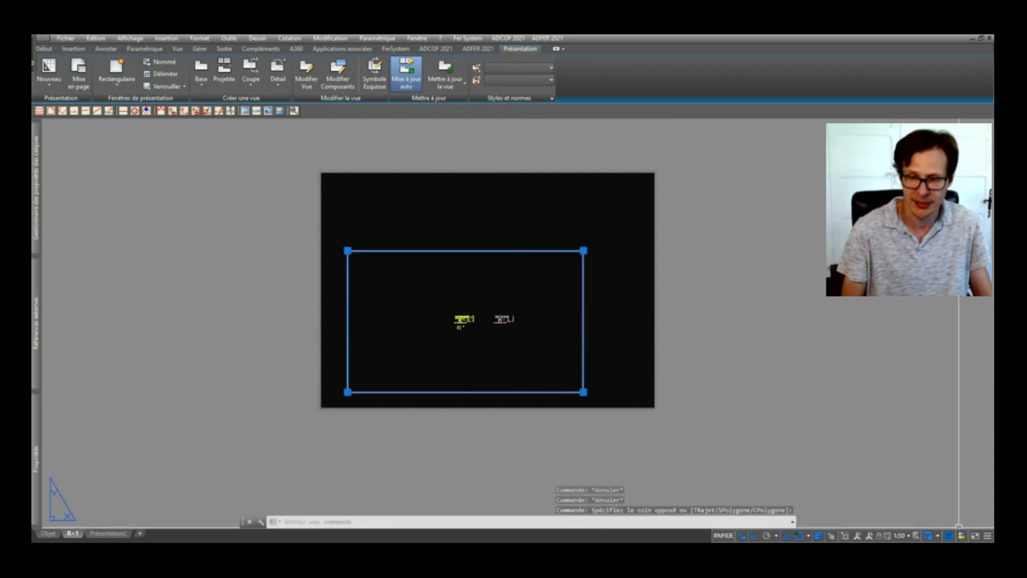
pyautogui.click(909, 538)
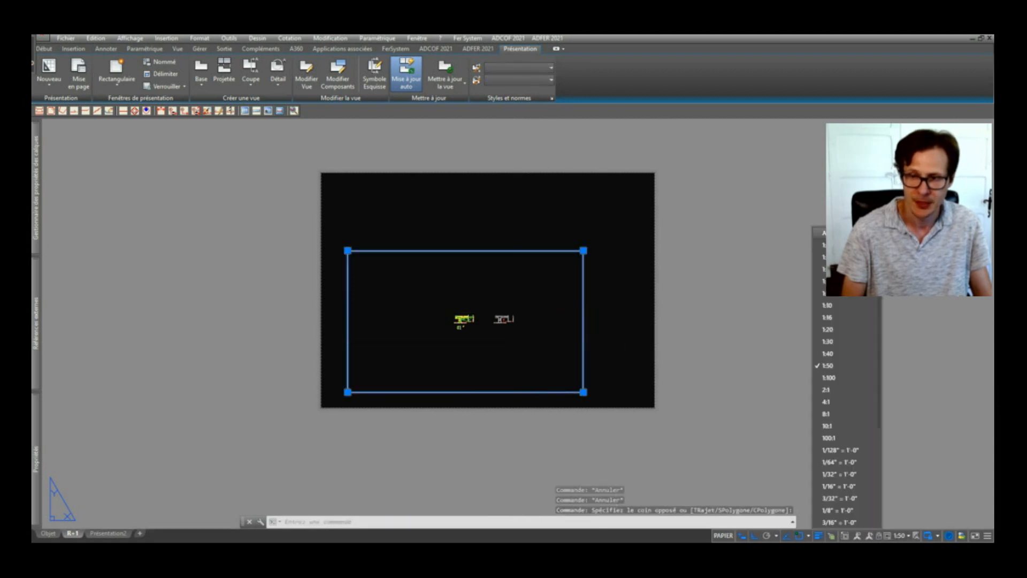
pyautogui.scroll(-4, 845, 455)
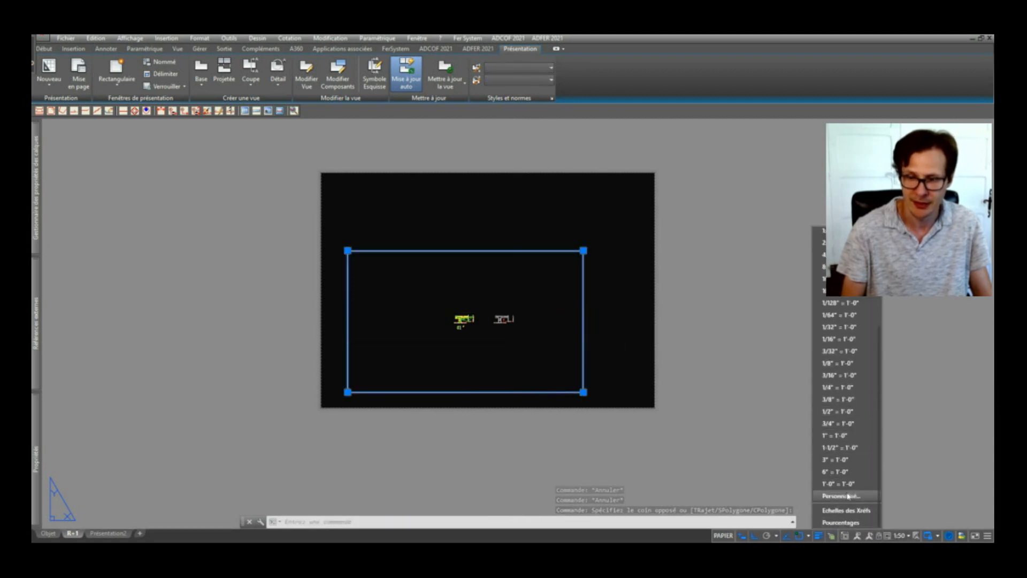
pyautogui.click(848, 496)
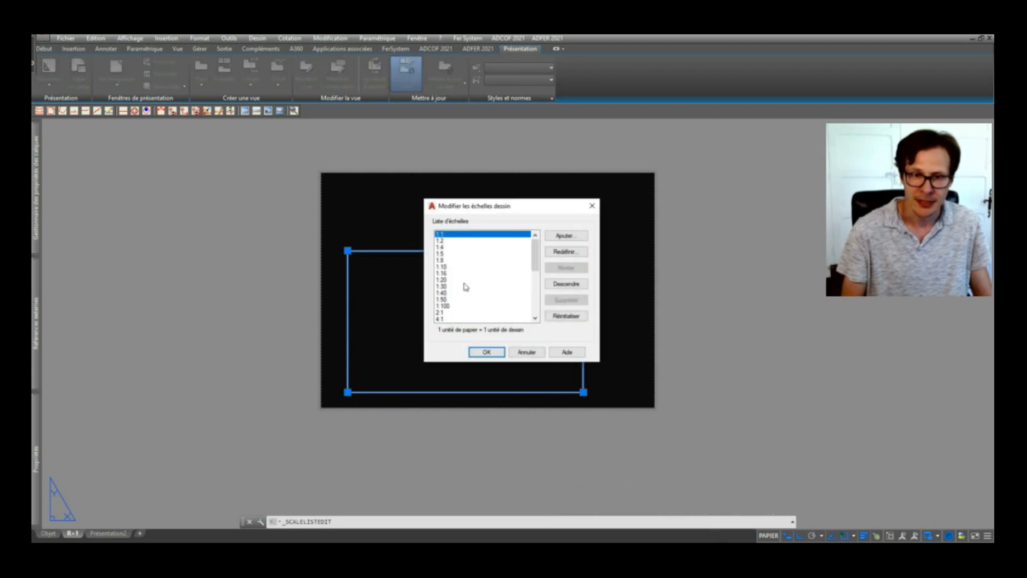
pyautogui.click(443, 301)
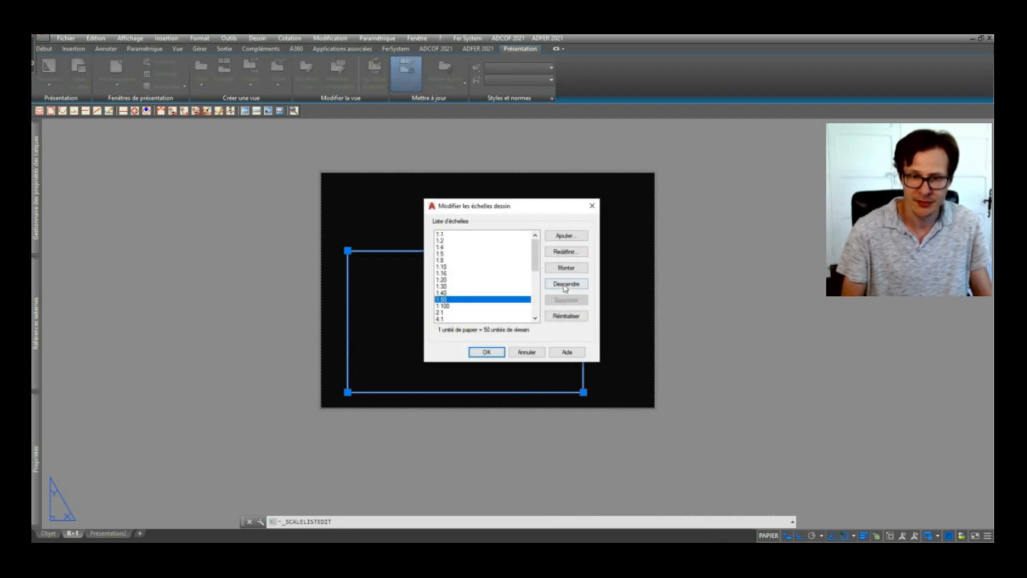
pyautogui.click(568, 251)
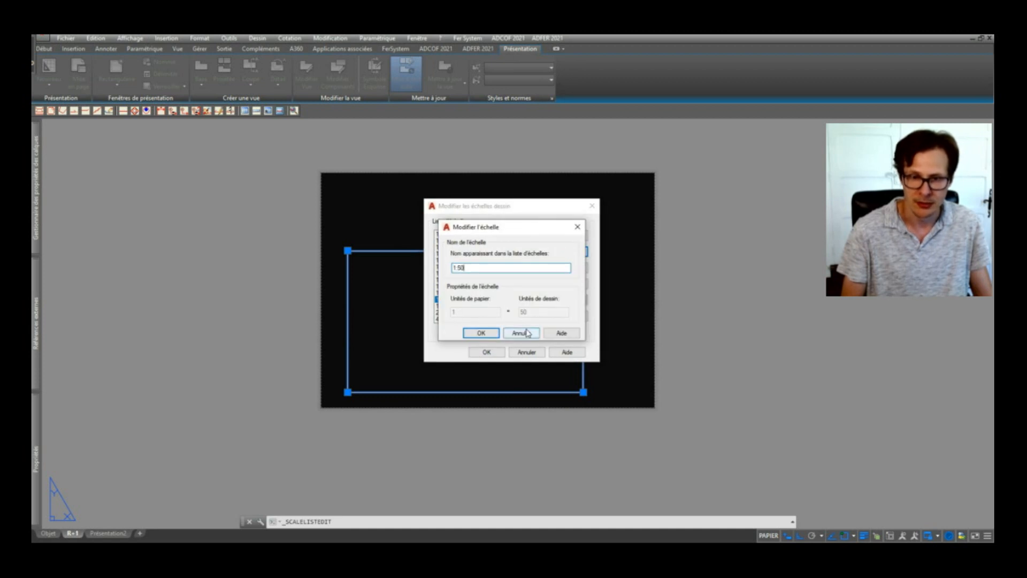
pyautogui.click(521, 334)
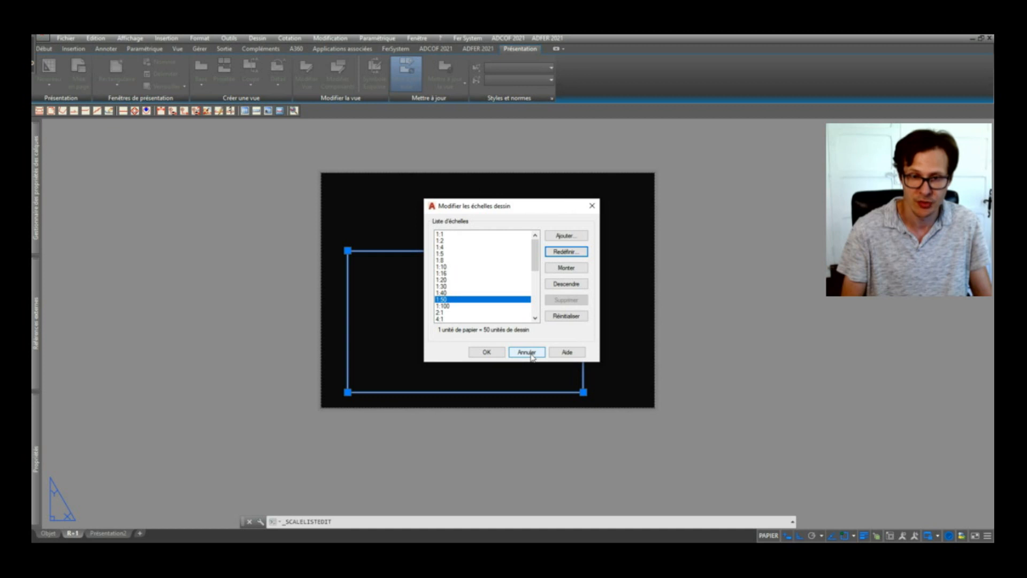
pyautogui.click(565, 252)
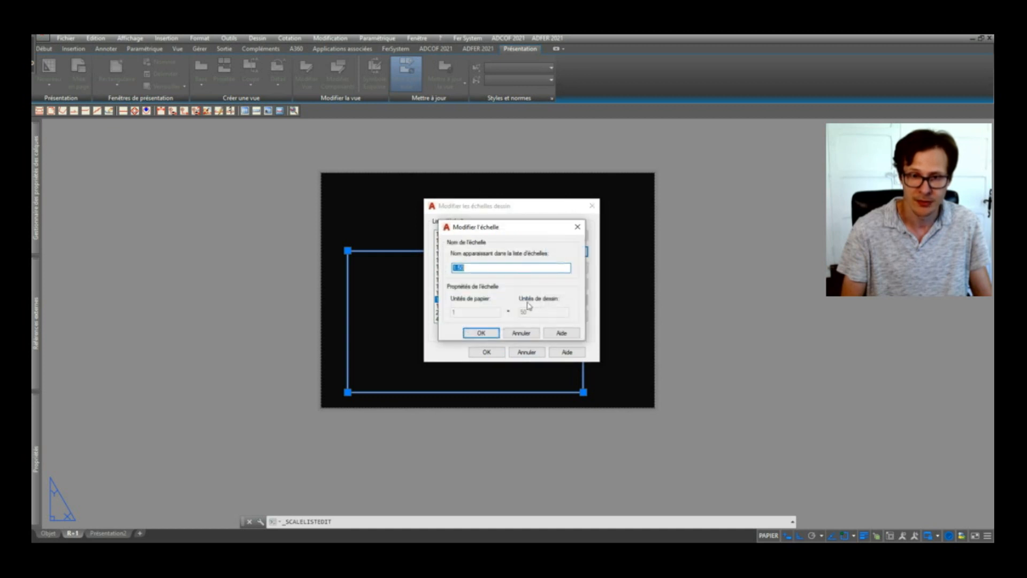
pyautogui.click(528, 335)
pyautogui.click(527, 353)
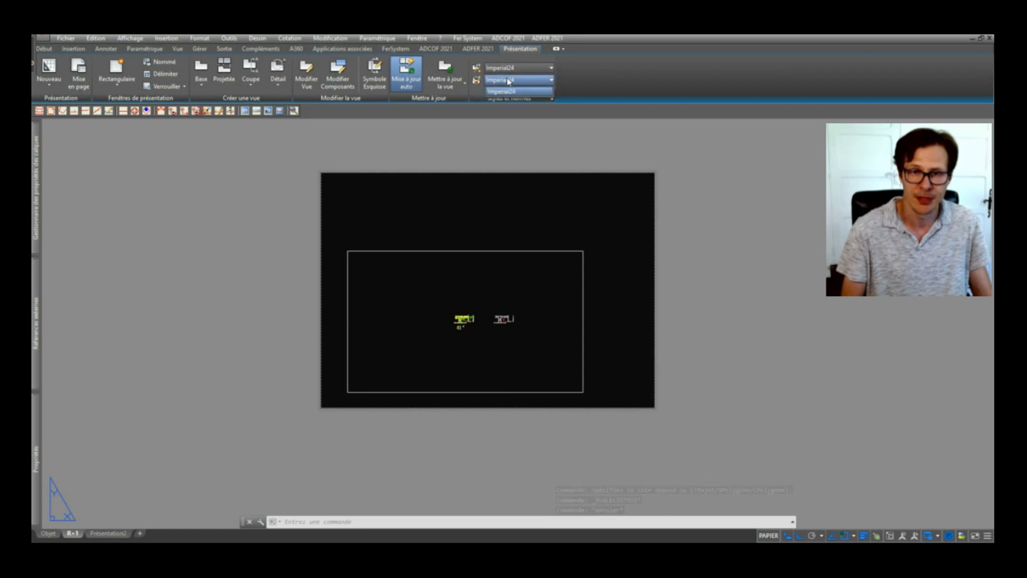
# - Set the drawing units to an insertion scale in centimetres and a length precision of 0.00 with the UNITES command
pyautogui.click(474, 221)
pyautogui.write('UNITES')
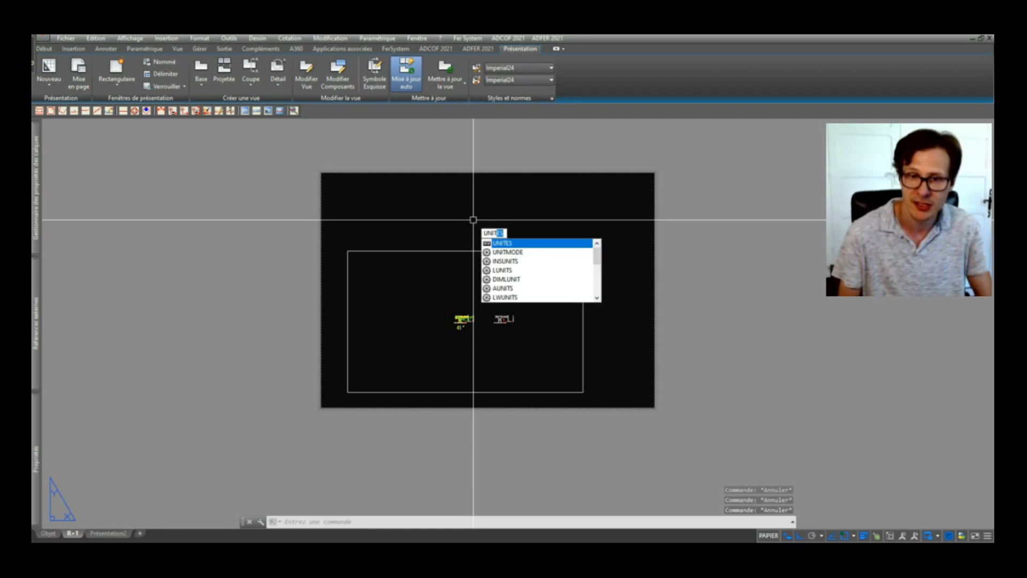
pyautogui.press('Return')
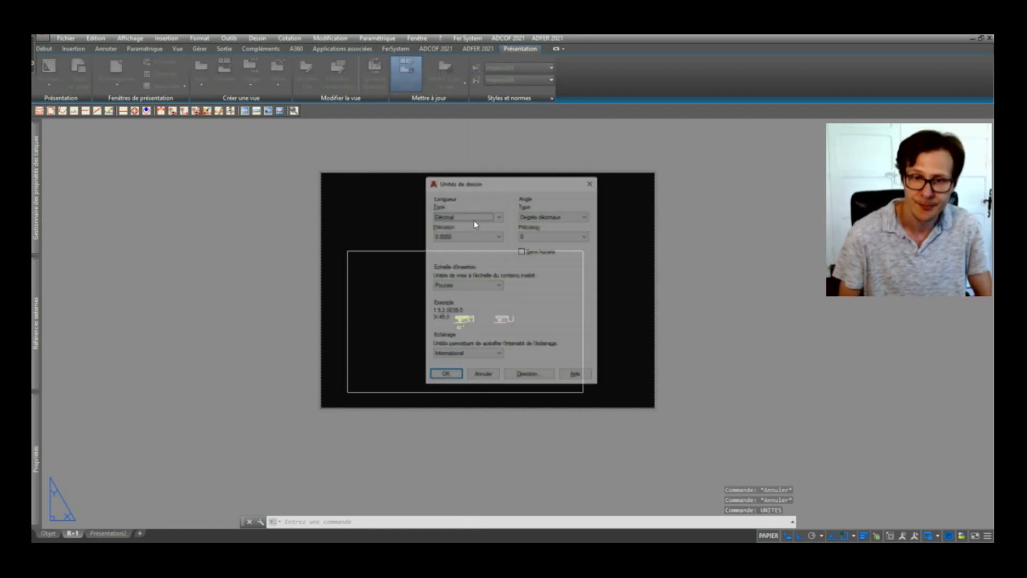
pyautogui.click(447, 286)
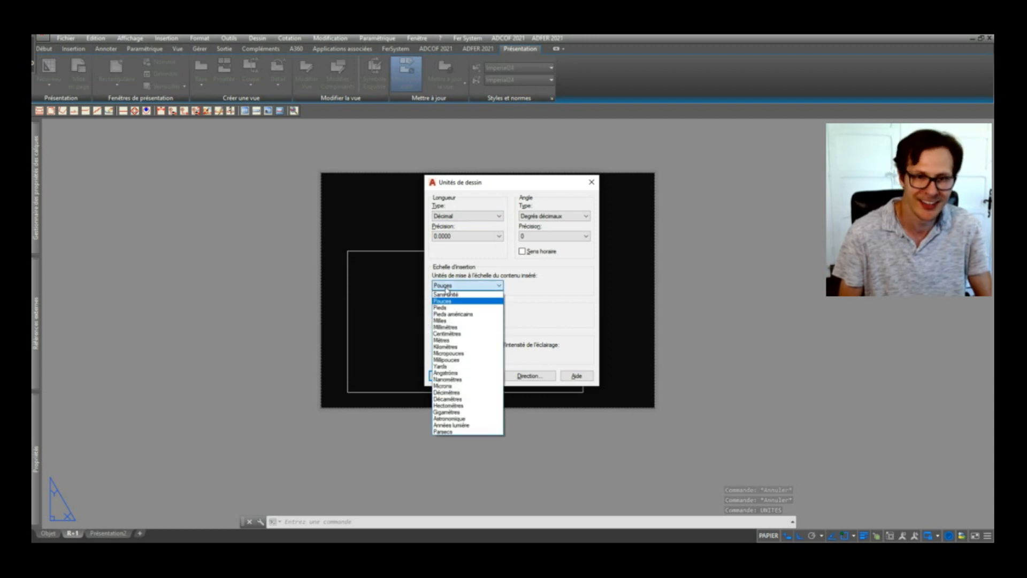
pyautogui.click(463, 334)
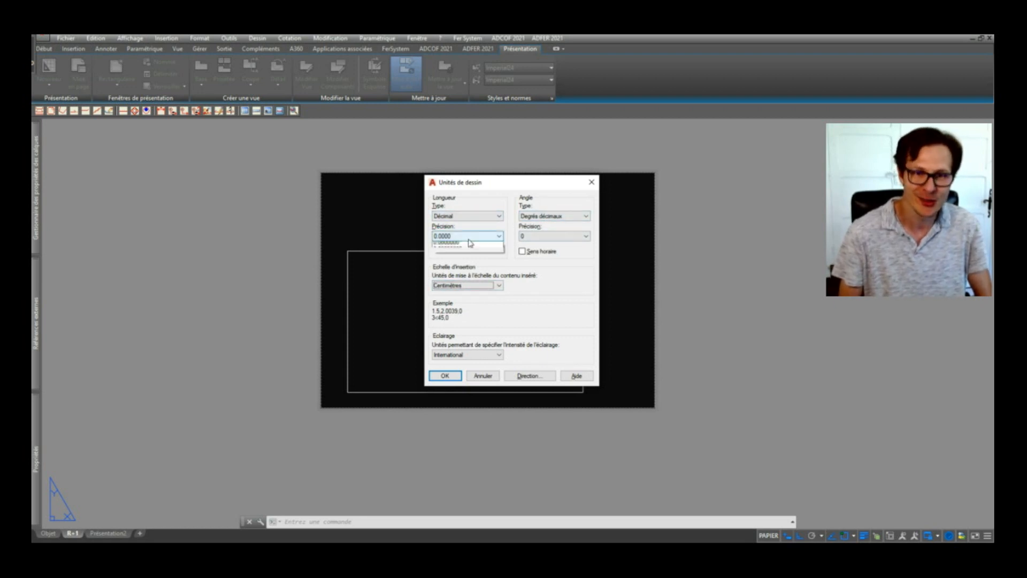
pyautogui.click(458, 260)
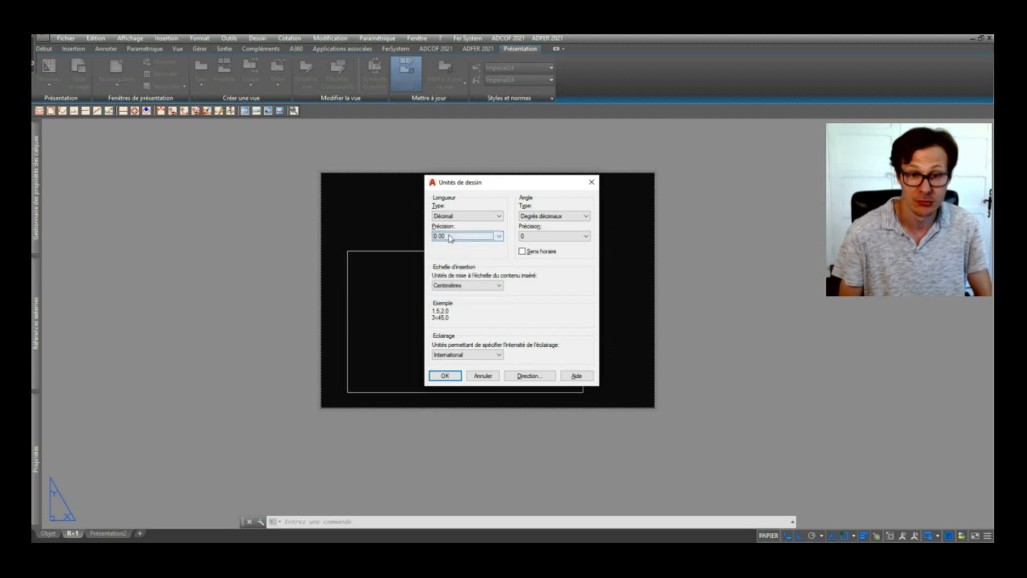
pyautogui.click(455, 355)
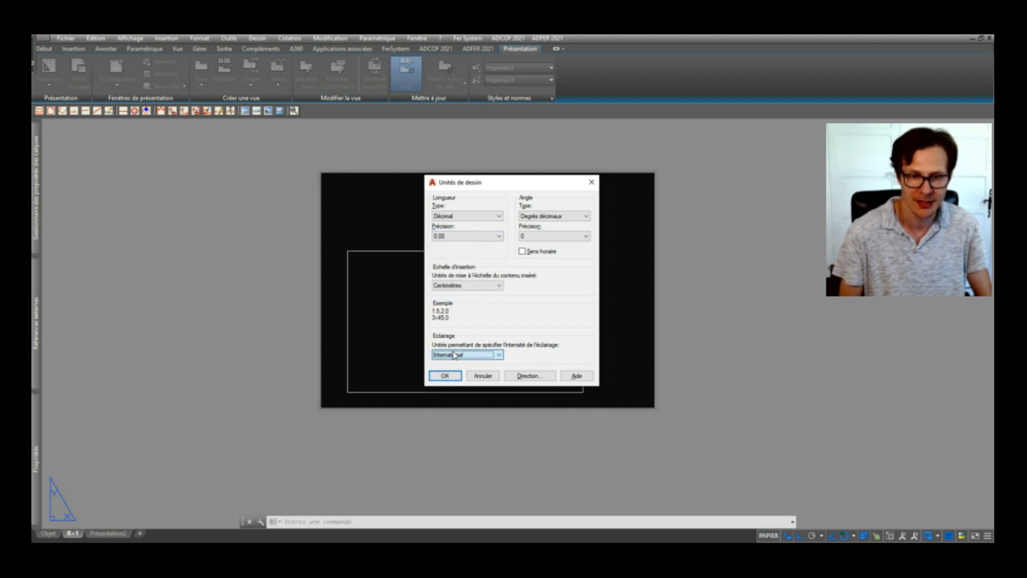
pyautogui.click(449, 379)
# - Apply the 1:50 scale to the viewport again following the drawing unit change
pyautogui.click(568, 240)
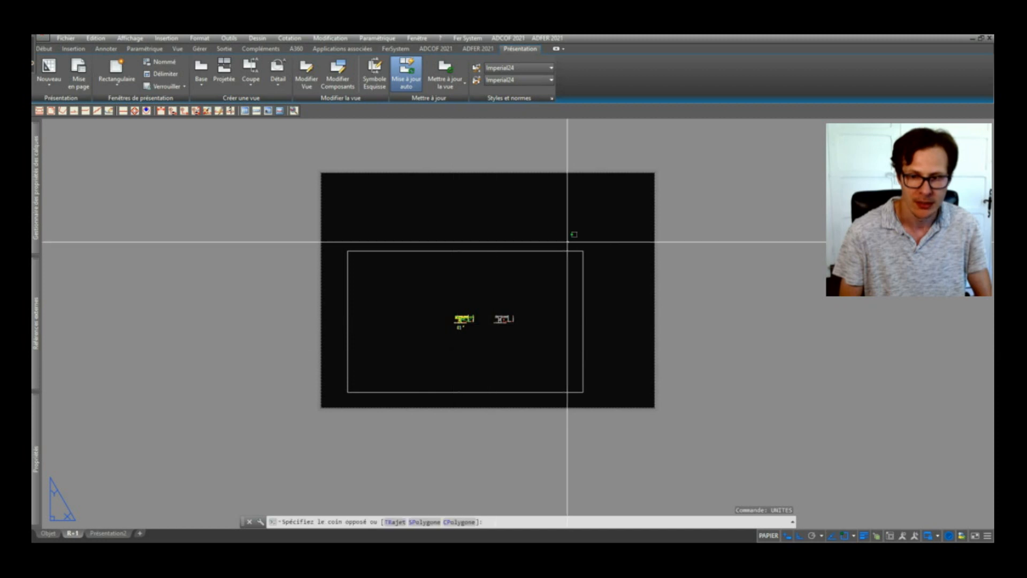
pyautogui.click(551, 262)
pyautogui.click(909, 536)
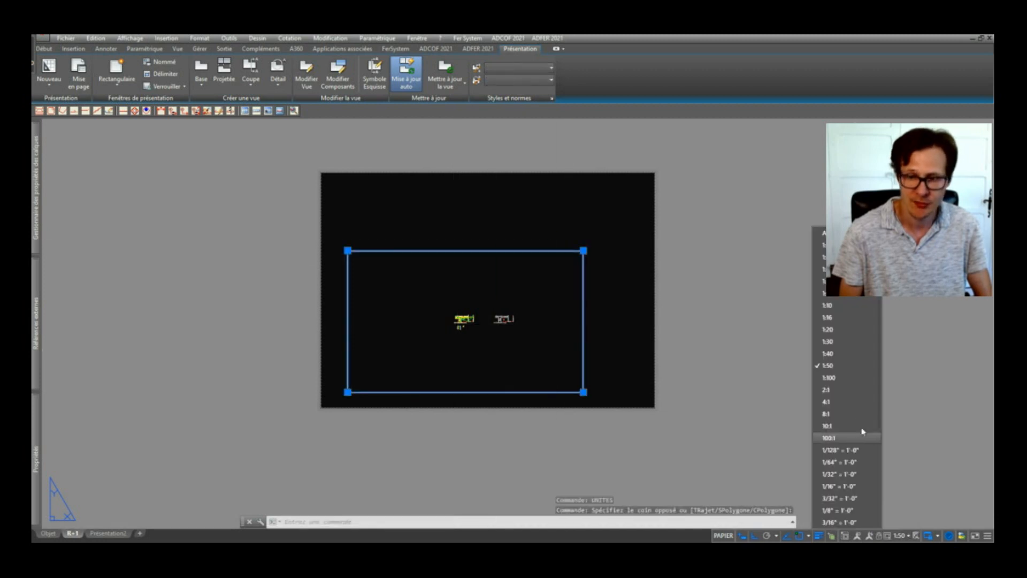
pyautogui.click(846, 369)
pyautogui.press('Escape')
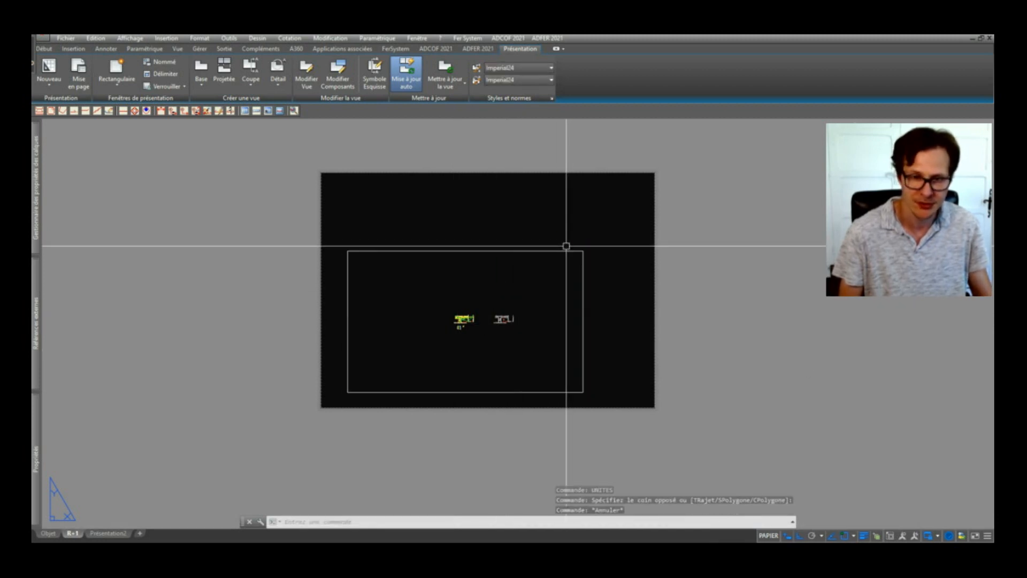
# - Review the R+1 plot settings with ISO full bleed A1 paper and 1:1 scale, preview the plot and return to the settings
pyautogui.hotkey('ctrl', 'p')
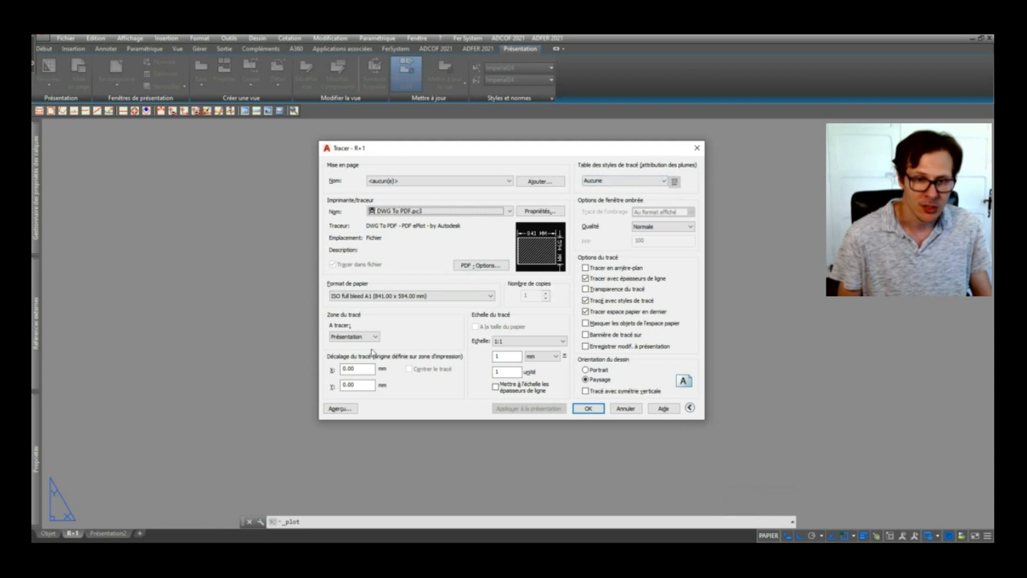
pyautogui.click(350, 366)
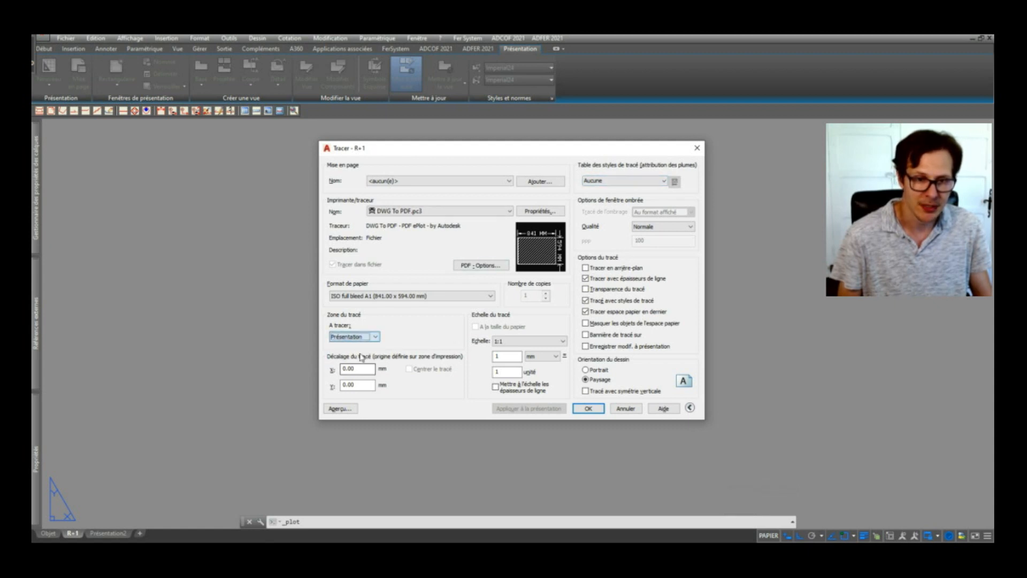
pyautogui.click(389, 296)
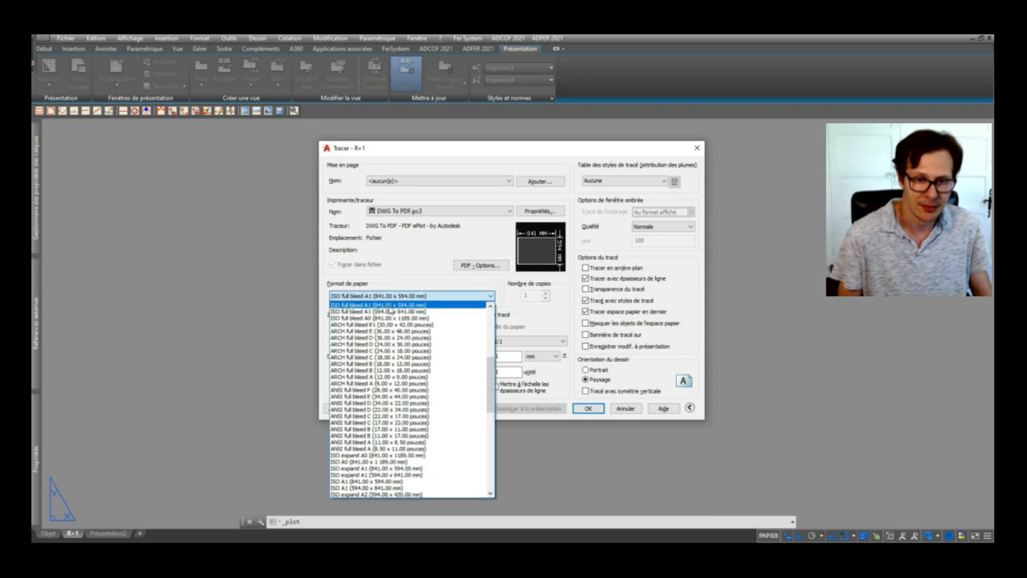
pyautogui.click(389, 306)
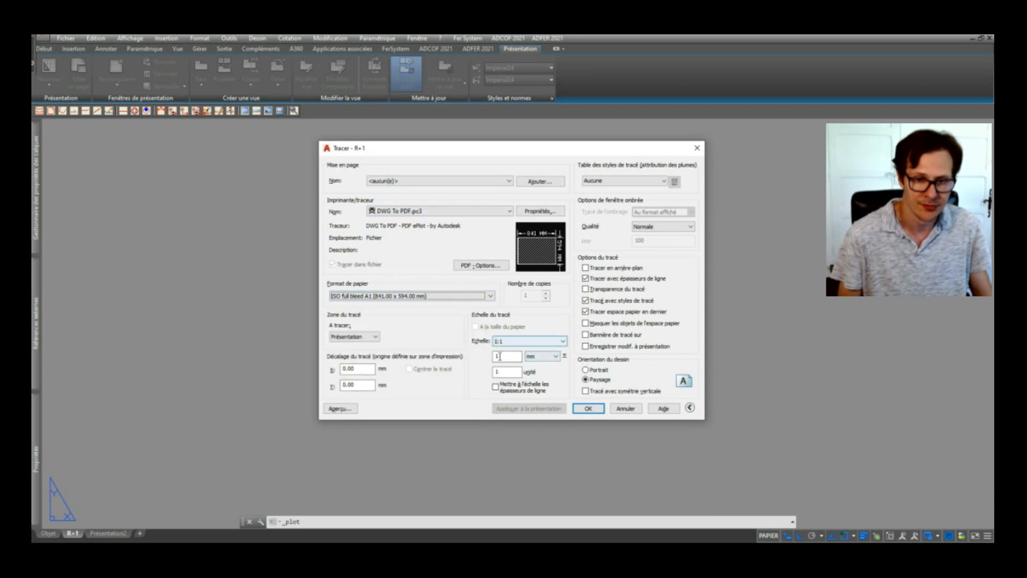
pyautogui.click(505, 342)
pyautogui.click(508, 350)
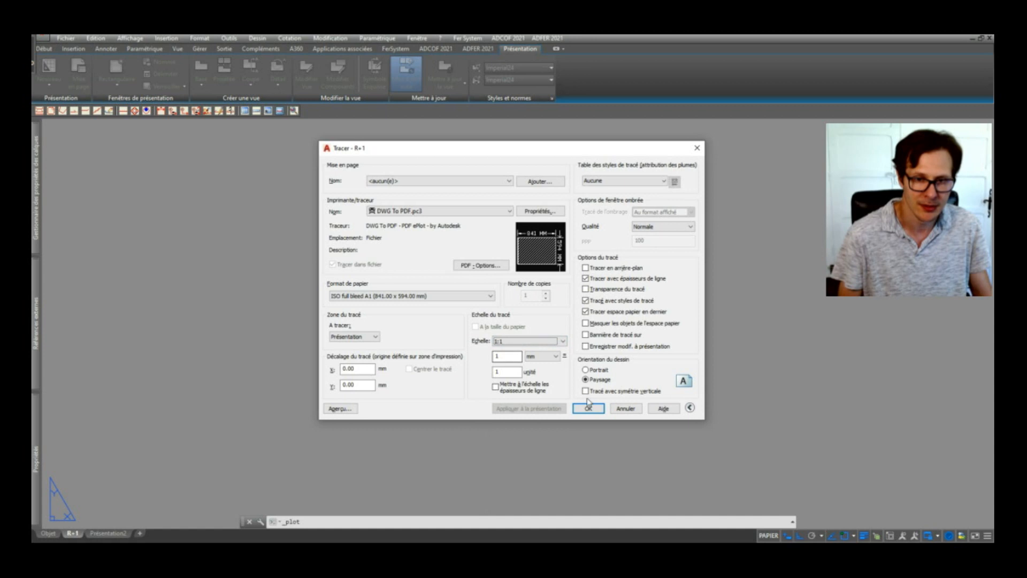
pyautogui.click(339, 408)
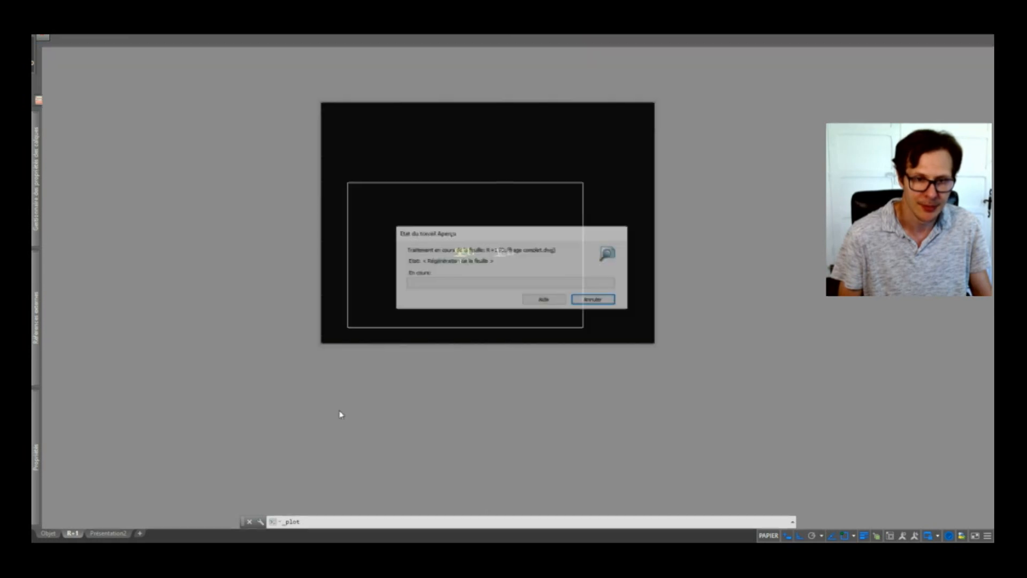
pyautogui.press('Escape')
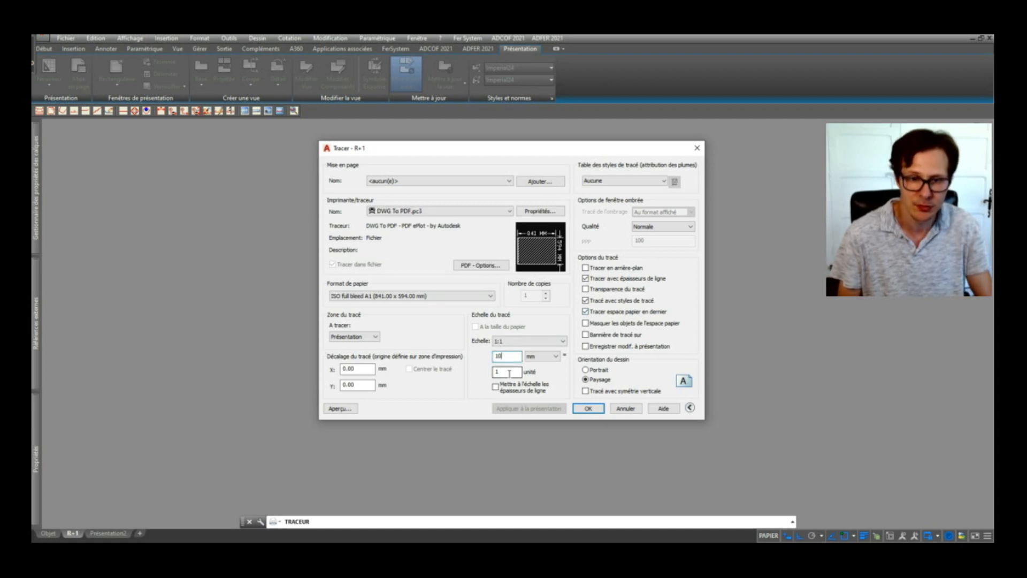
# - Set the R+1 plot scale to 1:10, apply it to the layout and leave the plot settings
pyautogui.click(509, 342)
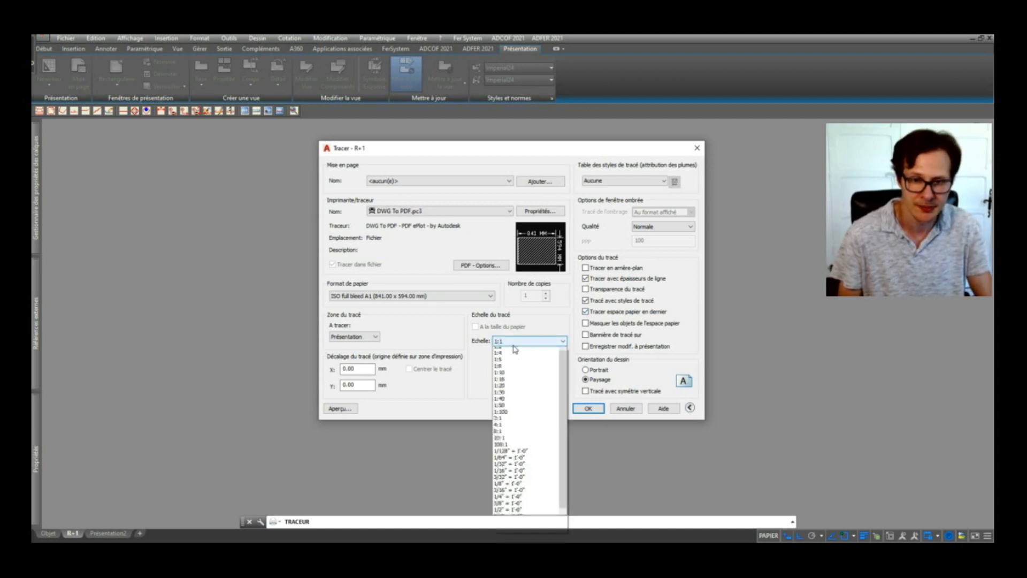
pyautogui.click(516, 383)
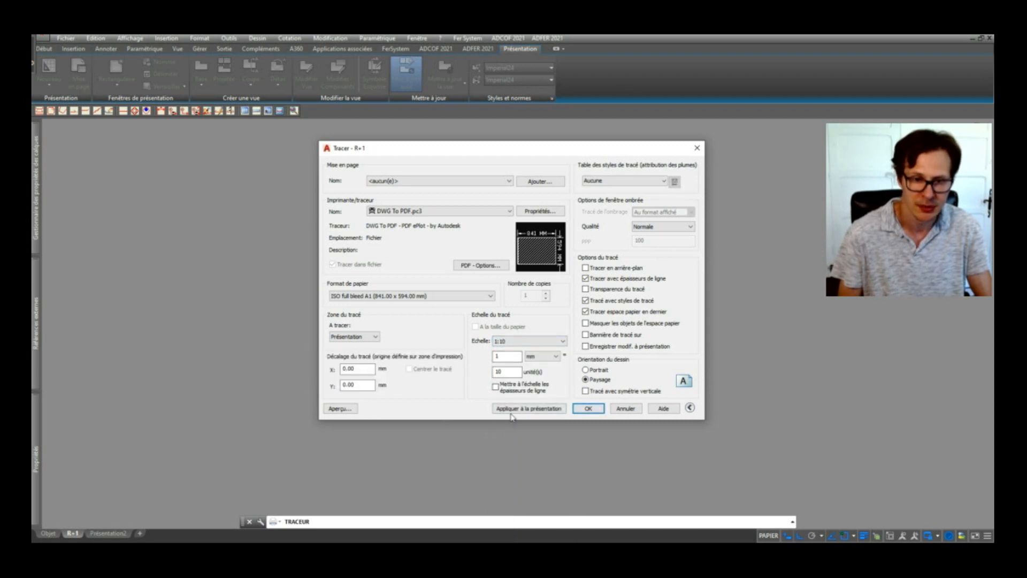
pyautogui.click(625, 408)
# - Stretch the small viewport upward and sideways so it covers most of the layout sheet
pyautogui.scroll(-3, 436, 344)
pyautogui.scroll(4, 403, 338)
pyautogui.click(374, 342)
pyautogui.scroll(-5, 385, 364)
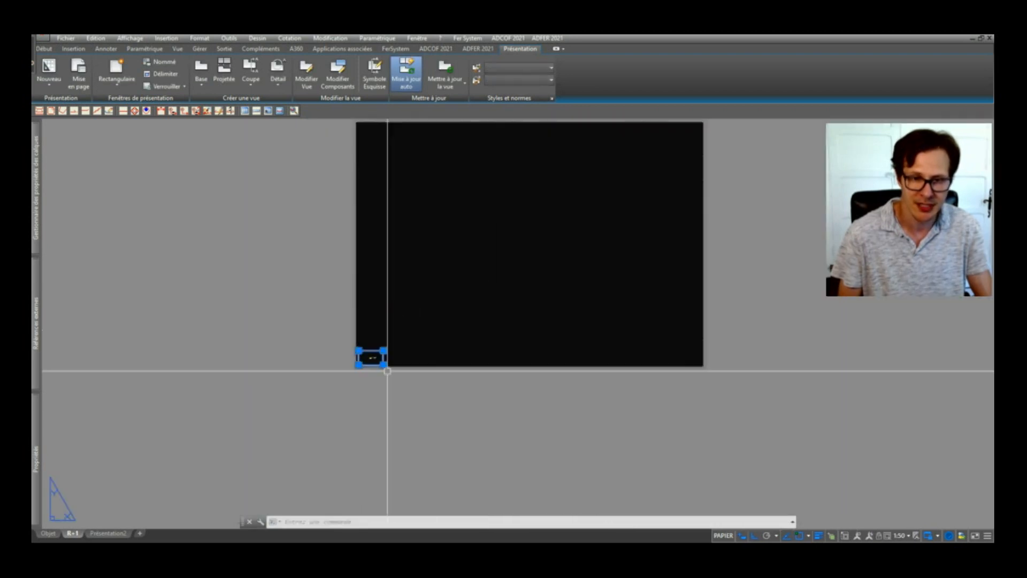
pyautogui.click(385, 355)
pyautogui.click(384, 218)
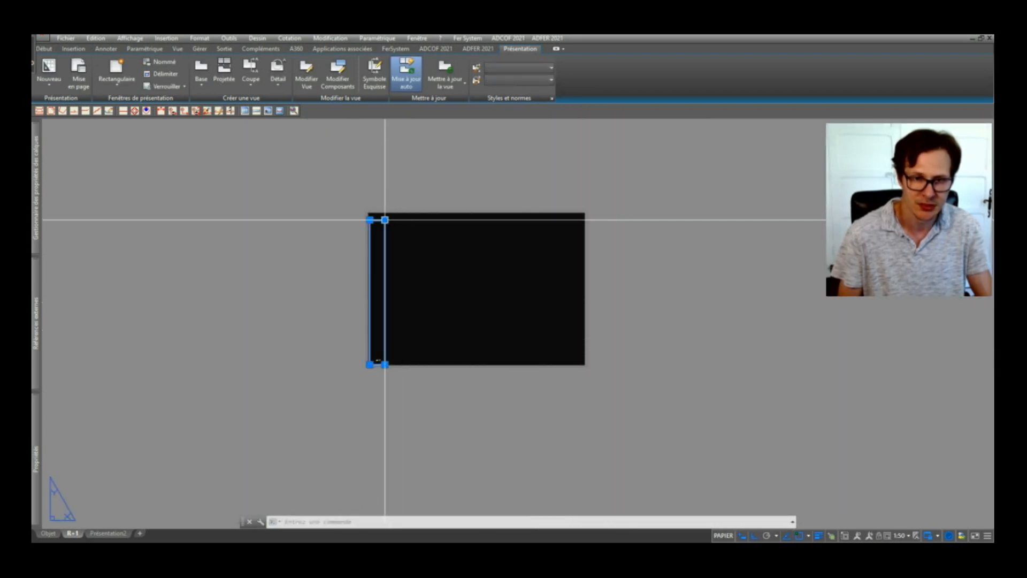
pyautogui.click(386, 219)
pyautogui.click(570, 234)
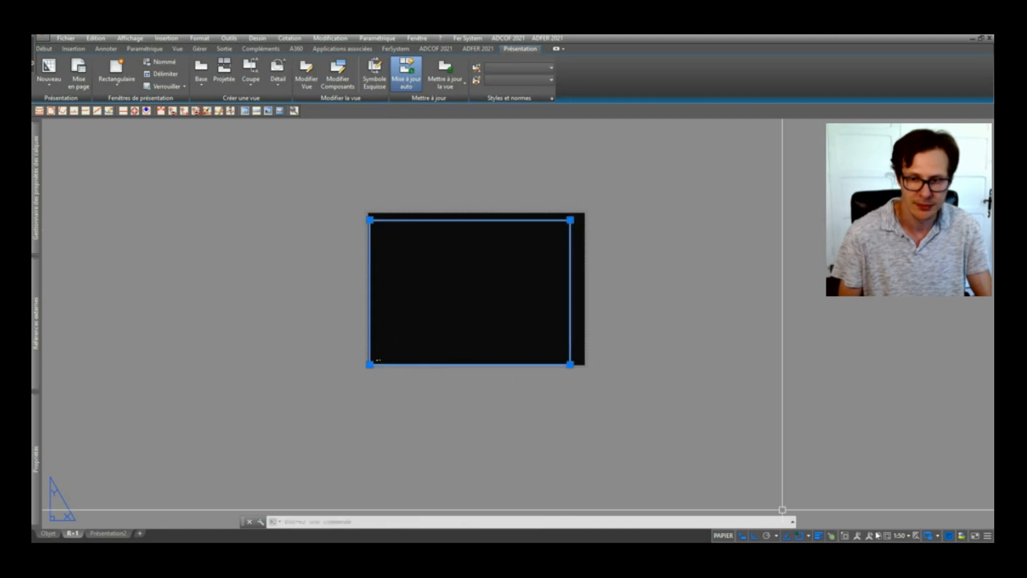
# - Reapply the 1:50 scale to the stretched viewport, and switch it to 1:5
pyautogui.click(906, 536)
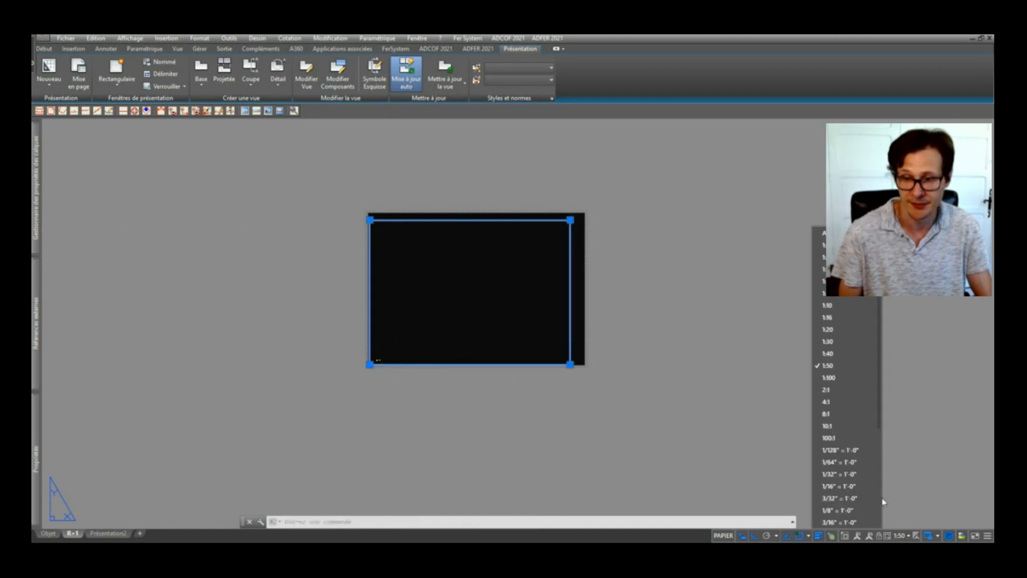
pyautogui.click(845, 366)
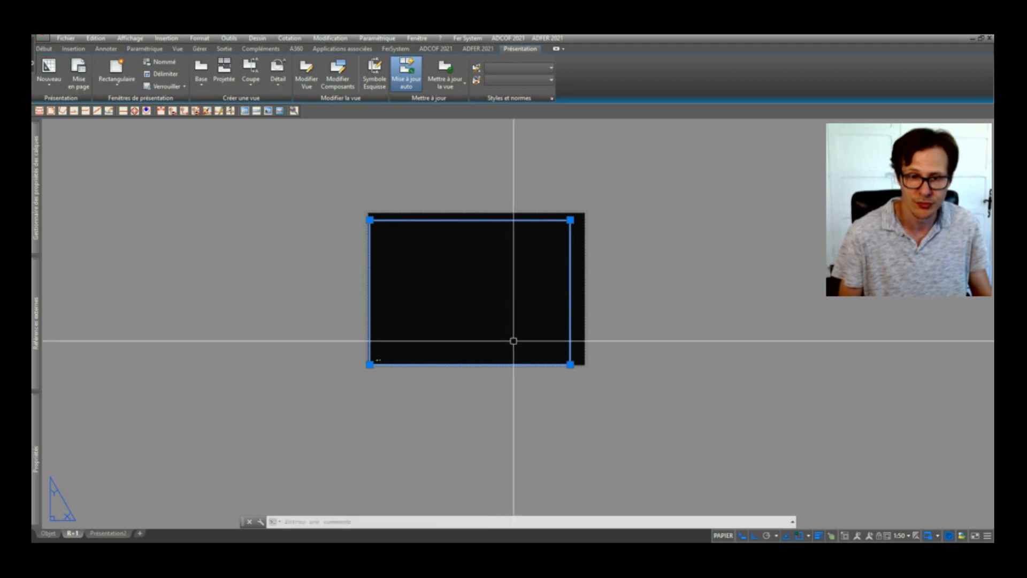
pyautogui.click(907, 537)
pyautogui.scroll(-2, 868, 512)
pyautogui.scroll(4, 868, 512)
pyautogui.click(850, 233)
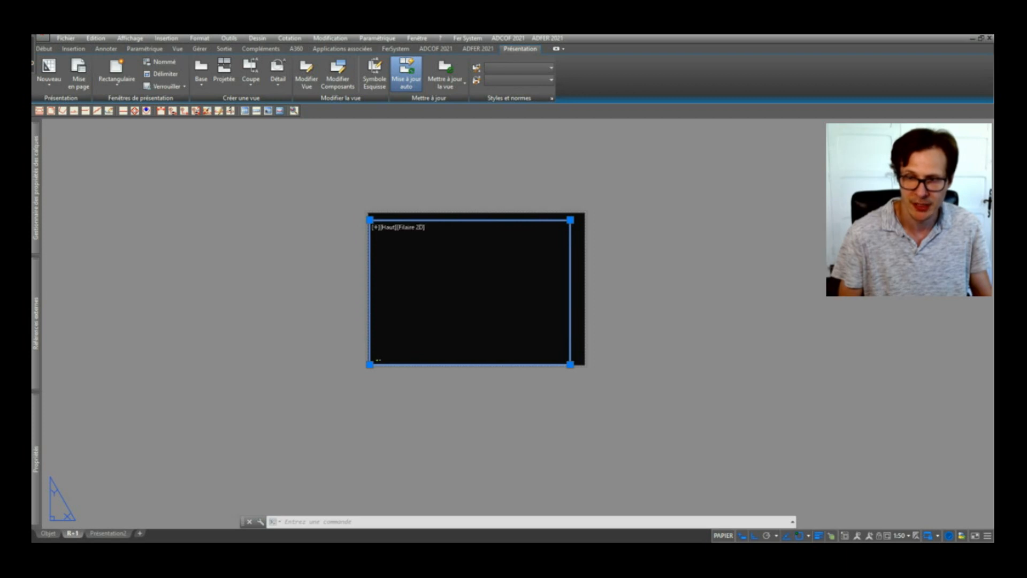
# - Activate the viewport, bring the dimensioned floor plan into its frame and return to paper space
pyautogui.scroll(2, 392, 365)
pyautogui.doubleClick(395, 353)
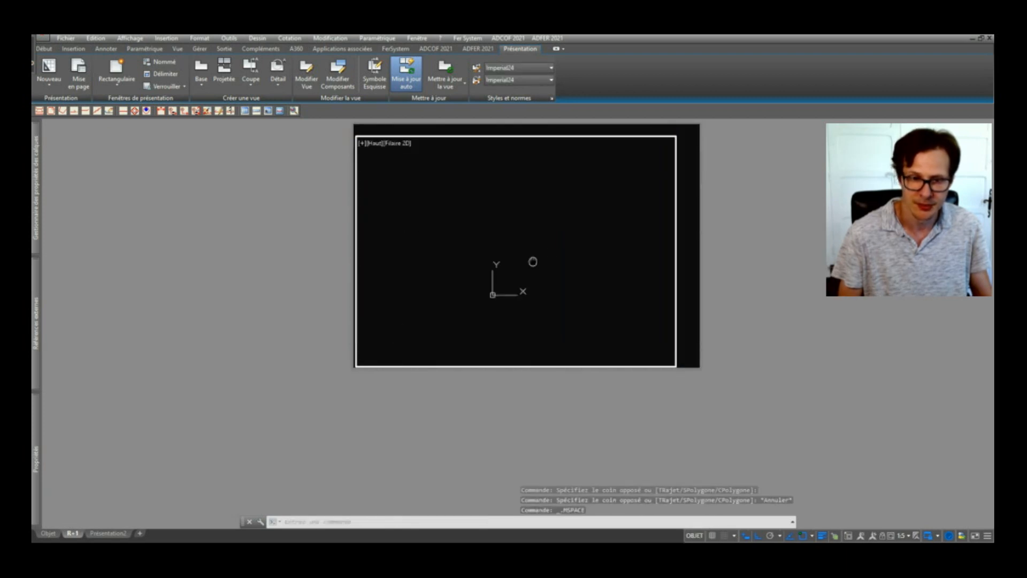
pyautogui.scroll(-5, 509, 310)
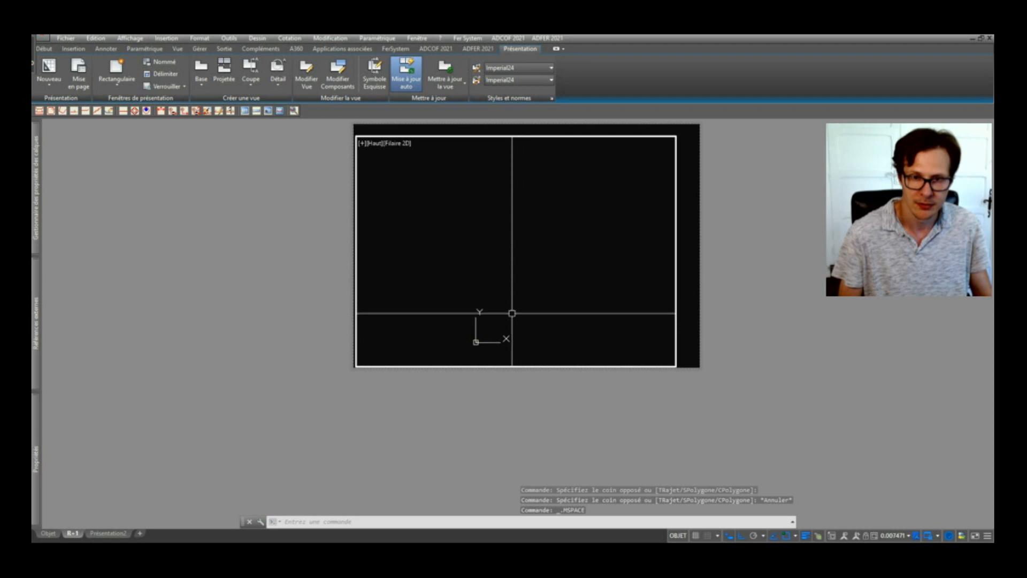
pyautogui.scroll(10, 493, 339)
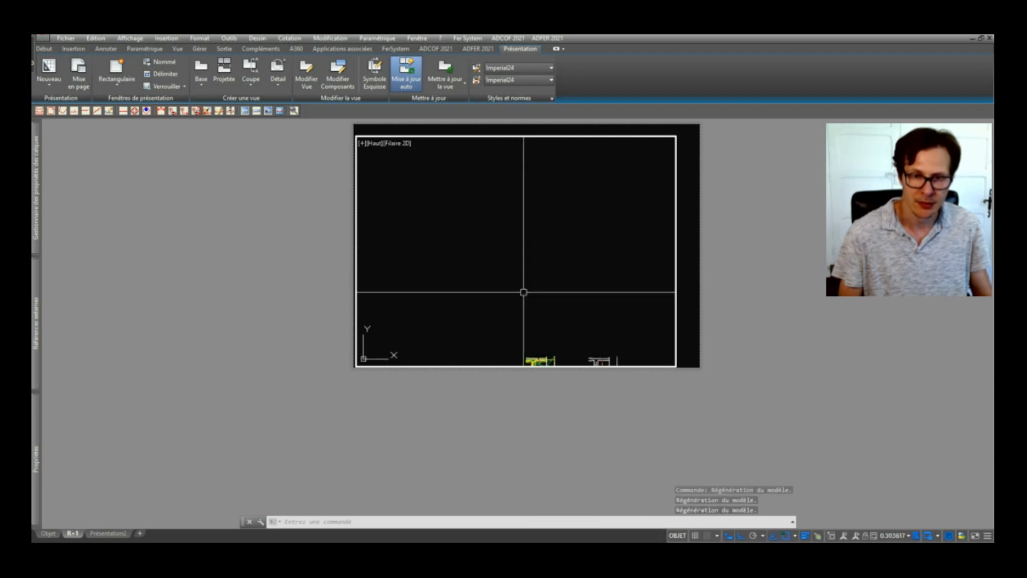
pyautogui.moveTo(554, 356); pyautogui.dragTo(551, 238, button='middle')
pyautogui.scroll(3, 523, 268)
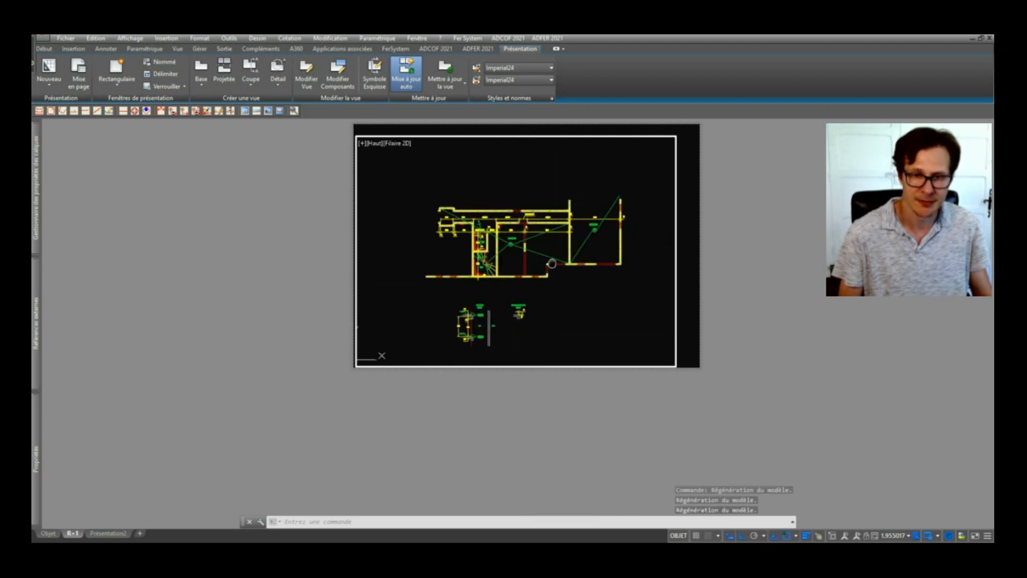
pyautogui.doubleClick(768, 251)
# - Select the stretched viewport and set its scale to 1:5
pyautogui.click(684, 246)
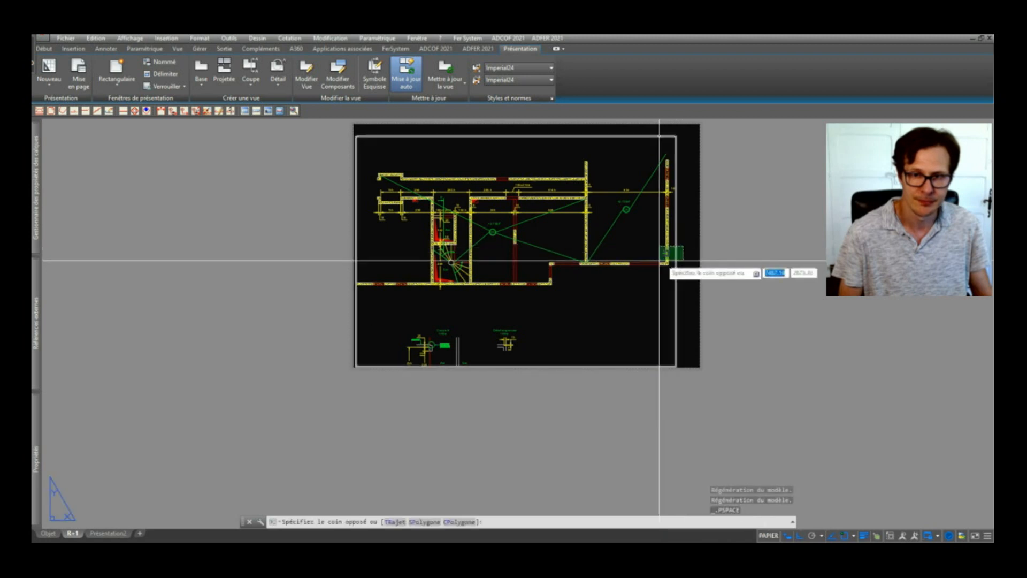
pyautogui.click(660, 262)
pyautogui.click(891, 534)
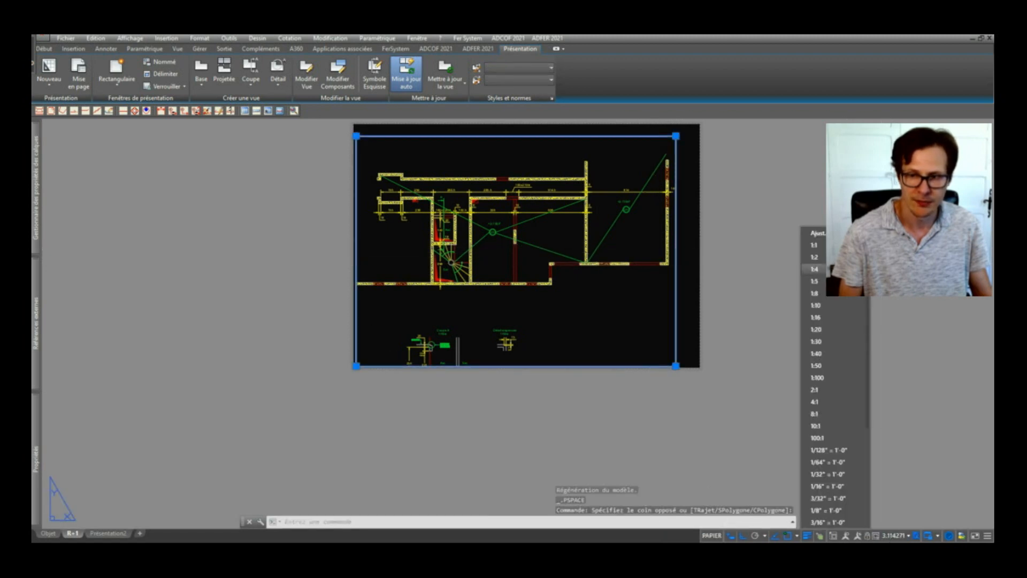
pyautogui.click(814, 281)
pyautogui.press('Escape')
pyautogui.press('Escape')
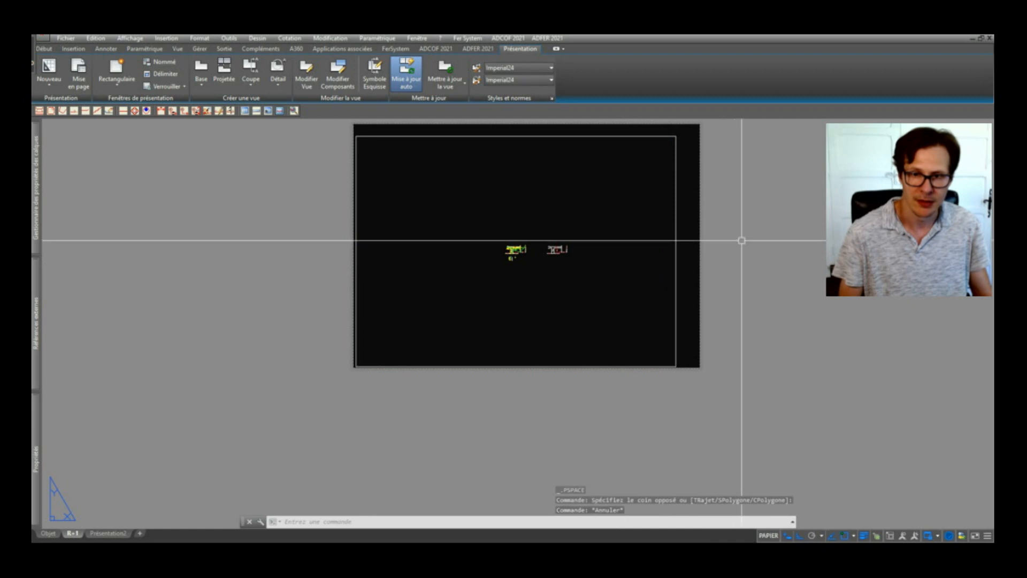
# - Set the plot scale to 10 mm = 1 unit, apply it to the R+1 layout and leave the plot settings
pyautogui.hotkey('ctrl', 'p')
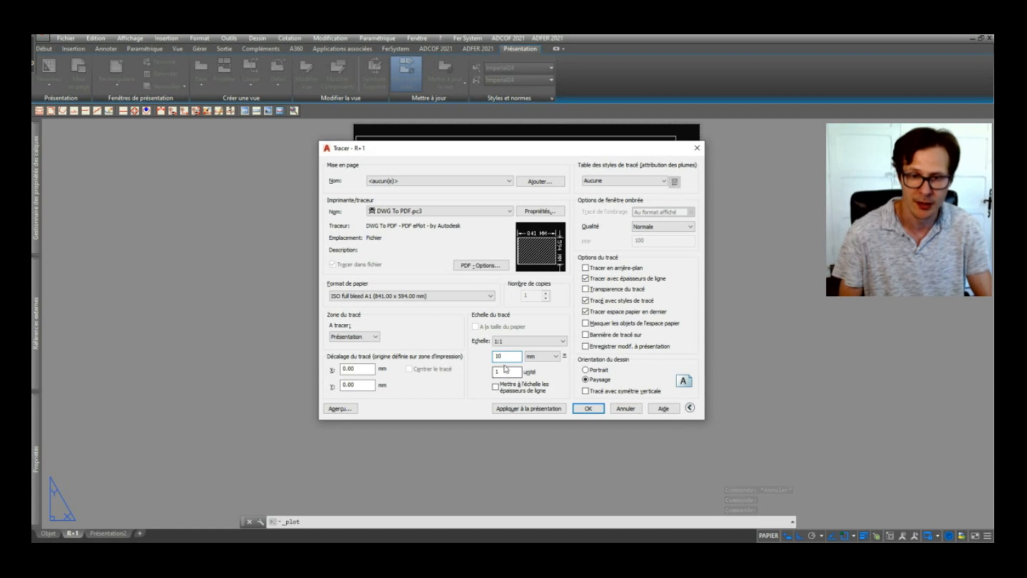
pyautogui.click(527, 408)
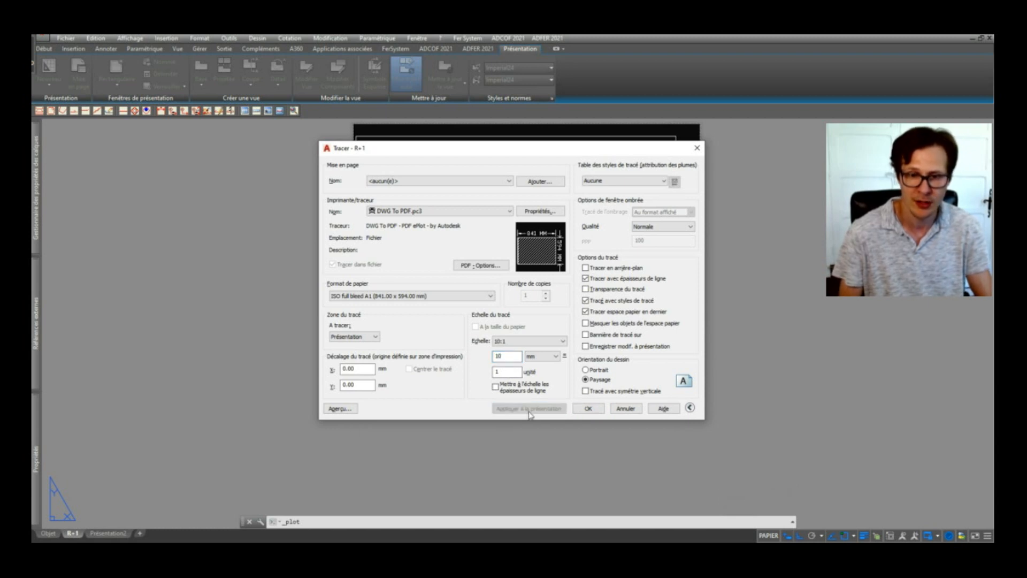
pyautogui.click(626, 409)
# - Delete the oversized viewport that extends beyond the layout sheet
pyautogui.scroll(-8, 682, 264)
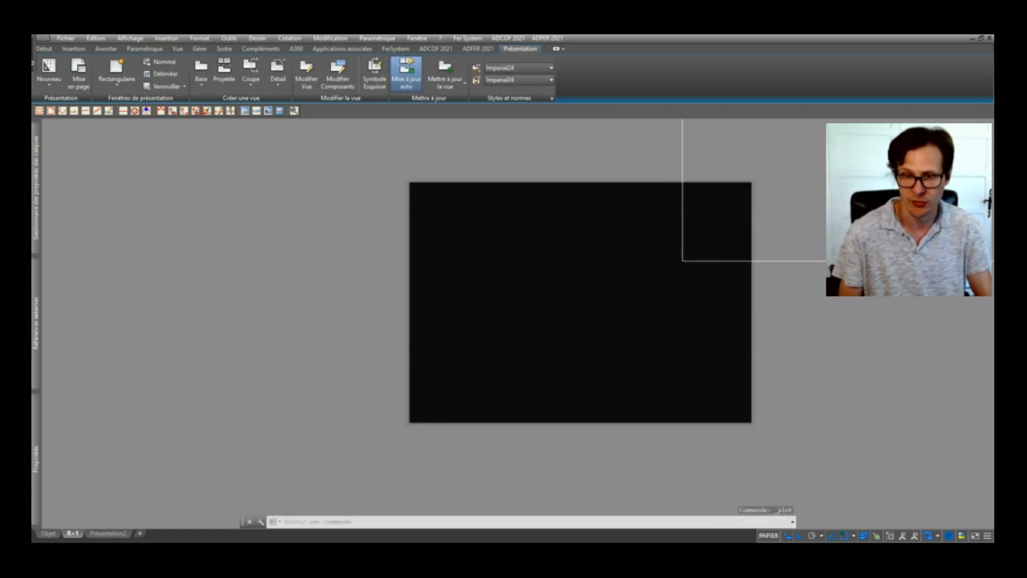
pyautogui.click(706, 224)
pyautogui.click(662, 257)
pyautogui.scroll(-6, 571, 305)
pyautogui.scroll(-3, 571, 305)
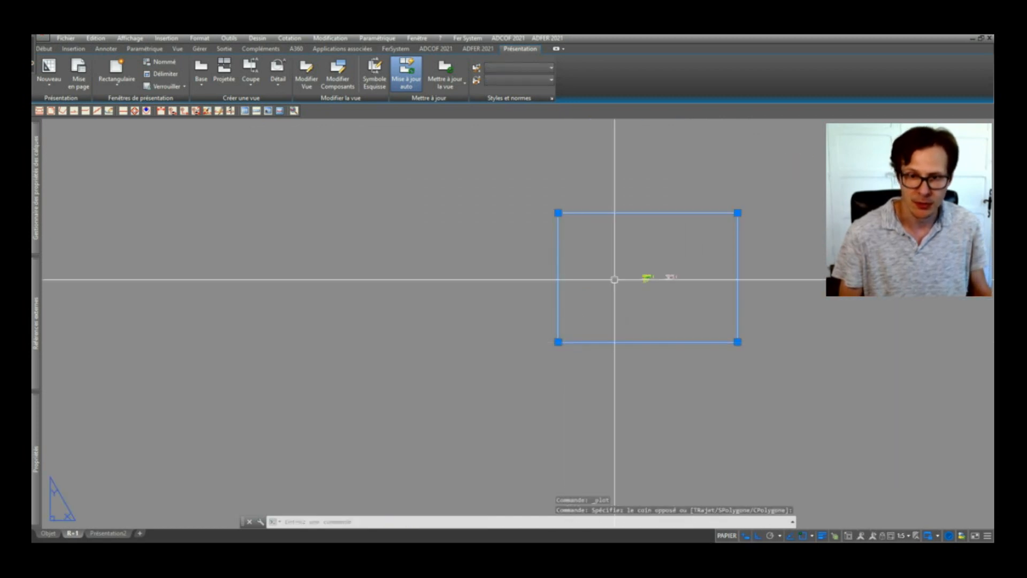
pyautogui.press('Delete')
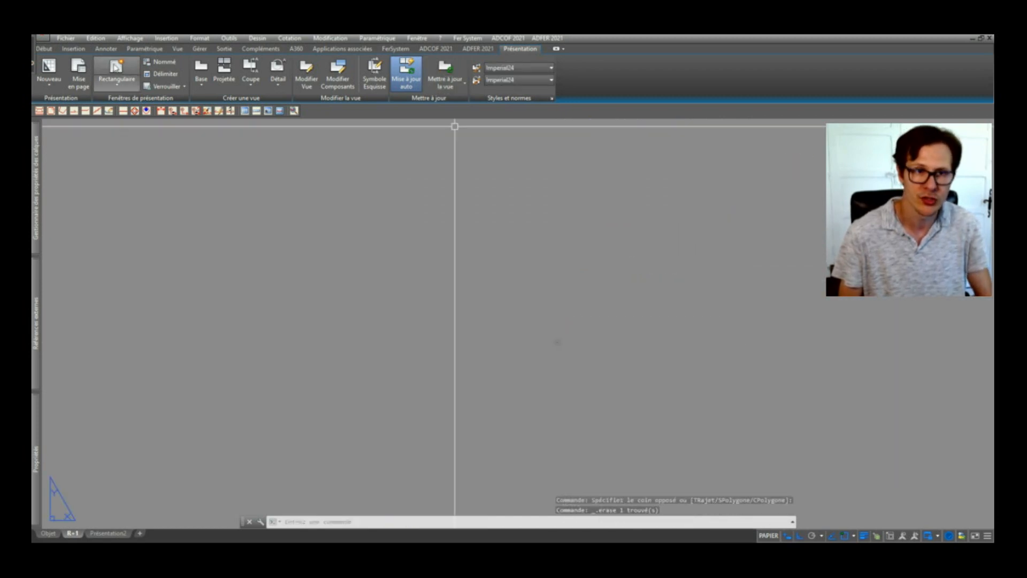
# - Create a new rectangular viewport covering most of the lower part of the layout sheet
pyautogui.click(116, 69)
pyautogui.press('Escape')
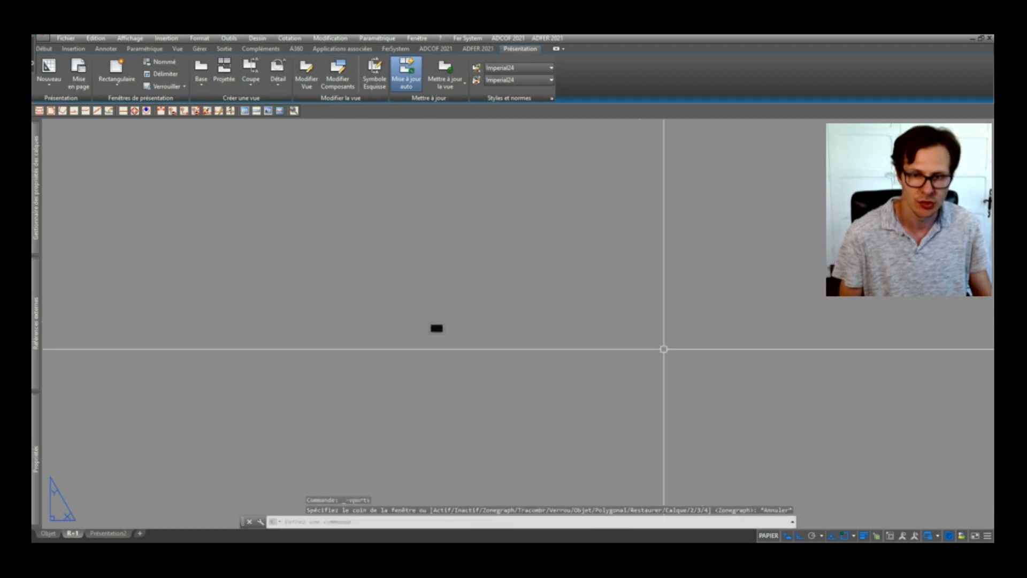
pyautogui.scroll(5, 387, 341)
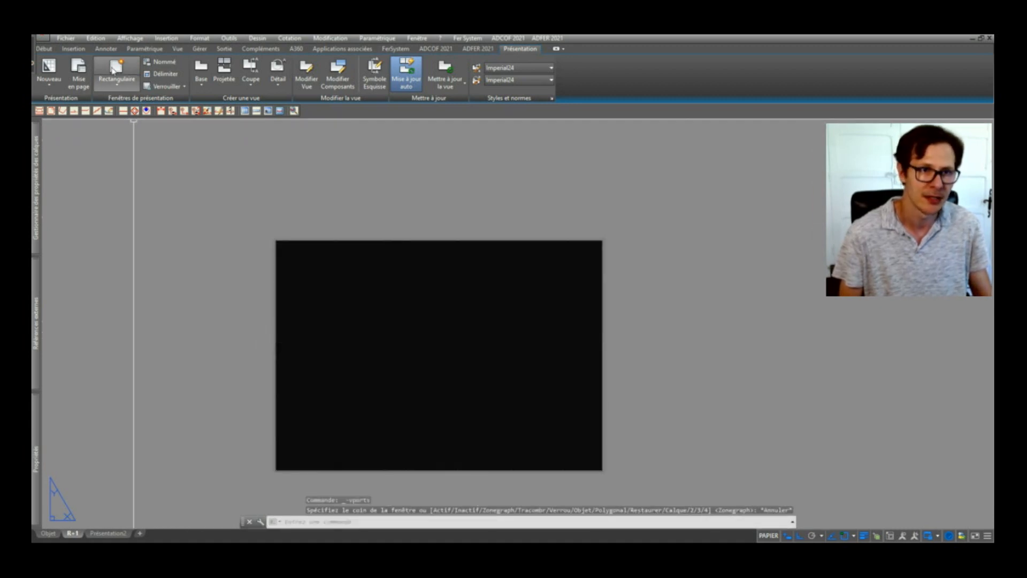
pyautogui.click(116, 69)
pyautogui.click(287, 298)
pyautogui.click(575, 453)
pyautogui.moveTo(358, 409); pyautogui.dragTo(408, 369, button='middle')
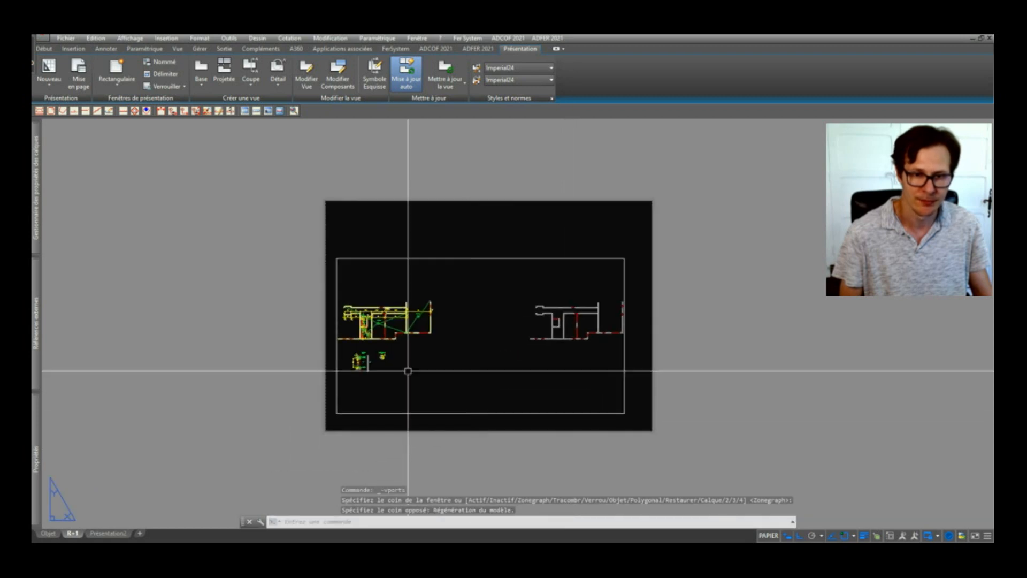
# - Activate the new viewport, centre the dimensioned floor plan in it and return to paper space
pyautogui.doubleClick(383, 335)
pyautogui.doubleClick(407, 243)
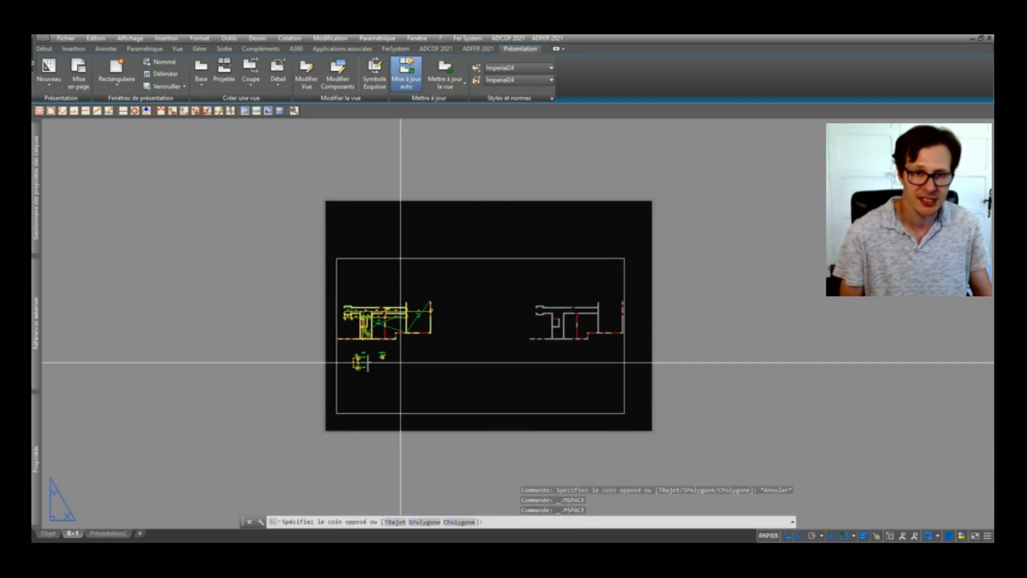
pyautogui.doubleClick(394, 323)
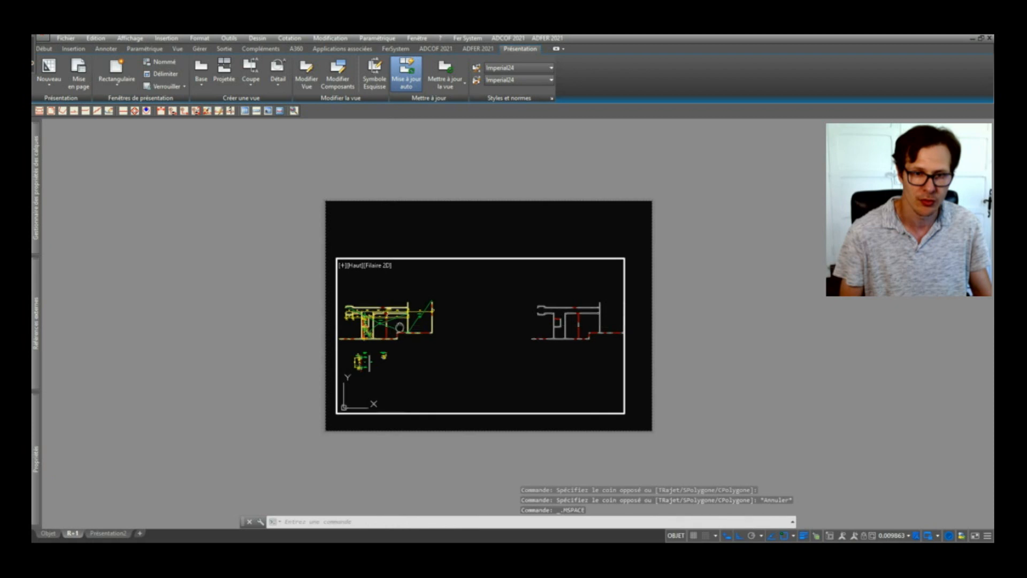
pyautogui.moveTo(394, 324); pyautogui.dragTo(486, 336, button='middle')
pyautogui.doubleClick(469, 241)
# - Set the new viewport's scale to 1:50 and deselect it
pyautogui.click(475, 245)
pyautogui.click(464, 264)
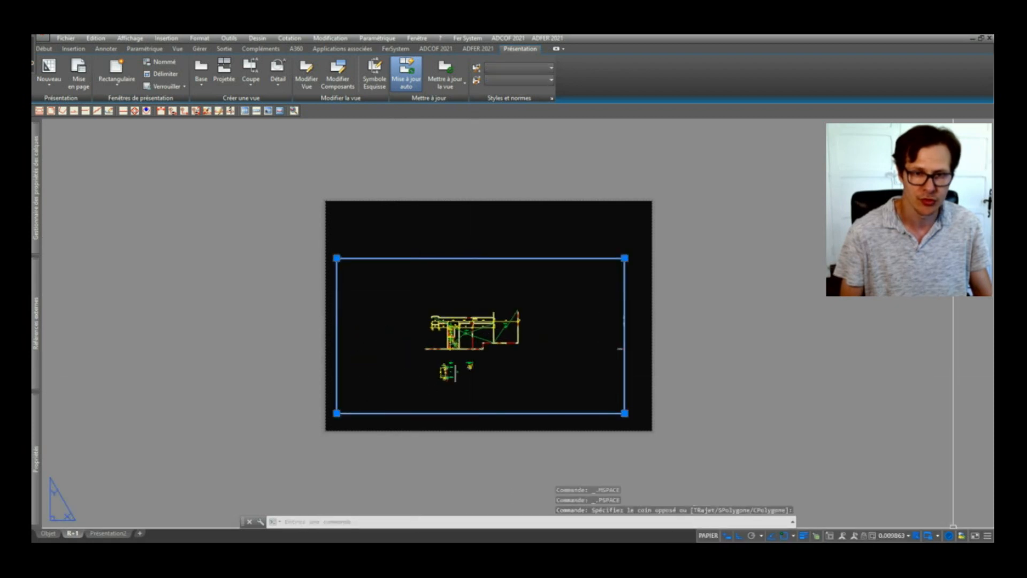
pyautogui.click(897, 537)
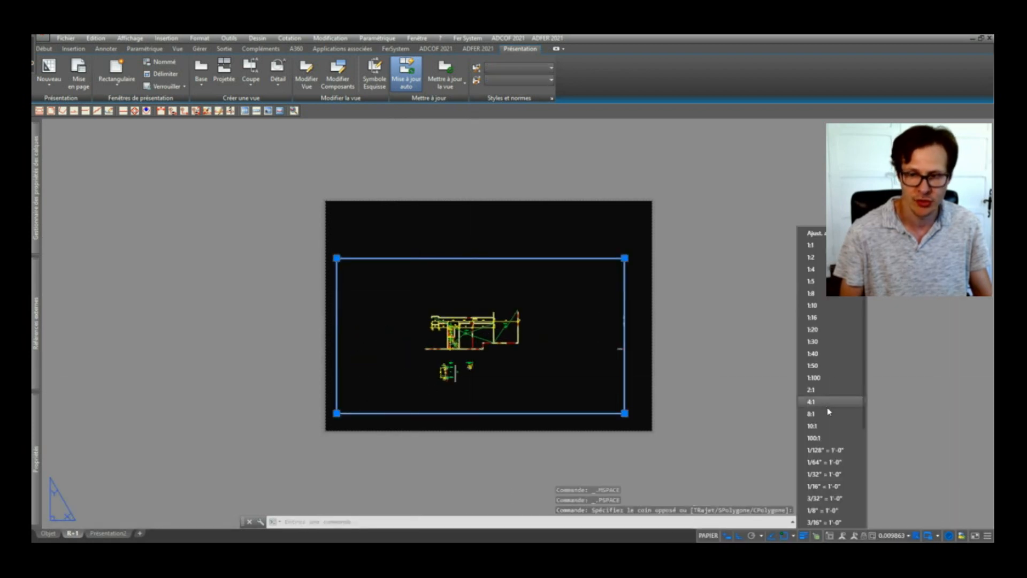
pyautogui.click(819, 368)
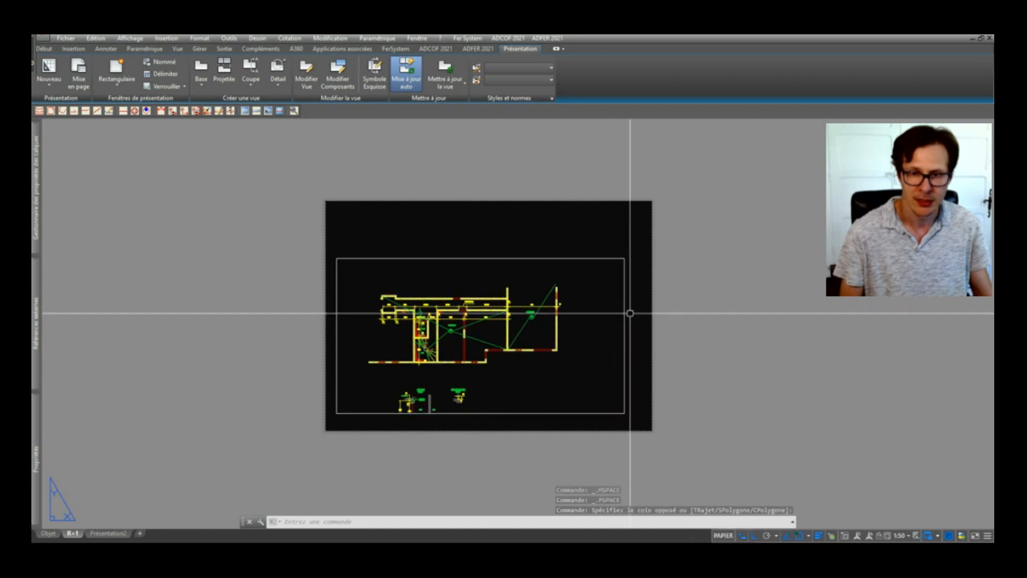
pyautogui.press('Escape')
pyautogui.scroll(6, 458, 319)
pyautogui.press('Escape')
pyautogui.scroll(-6, 442, 309)
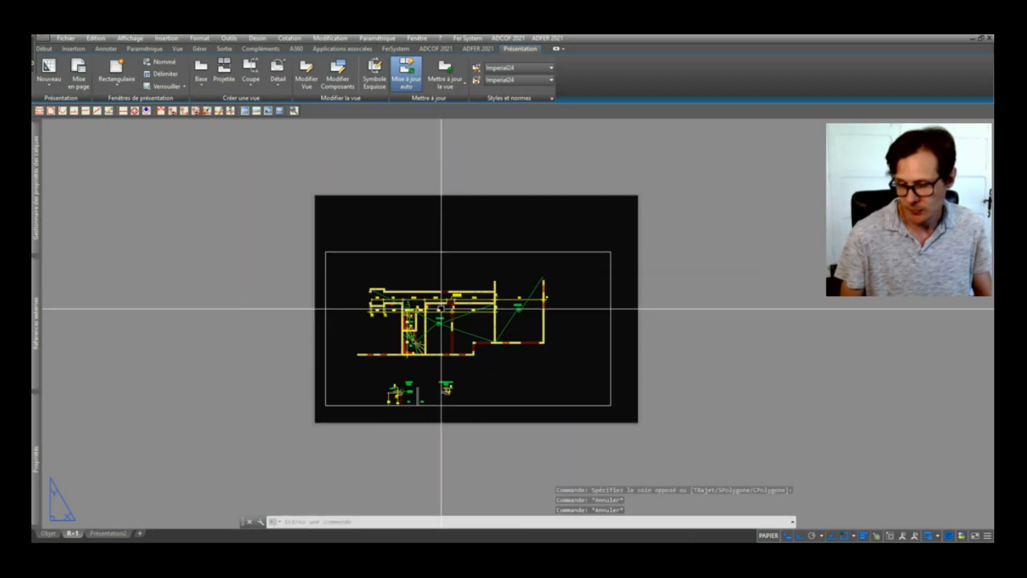
# - Stretch the viewport's lower-left corner down close to the sheet's bottom edge so the section details fit fully
pyautogui.click(440, 236)
pyautogui.click(427, 387)
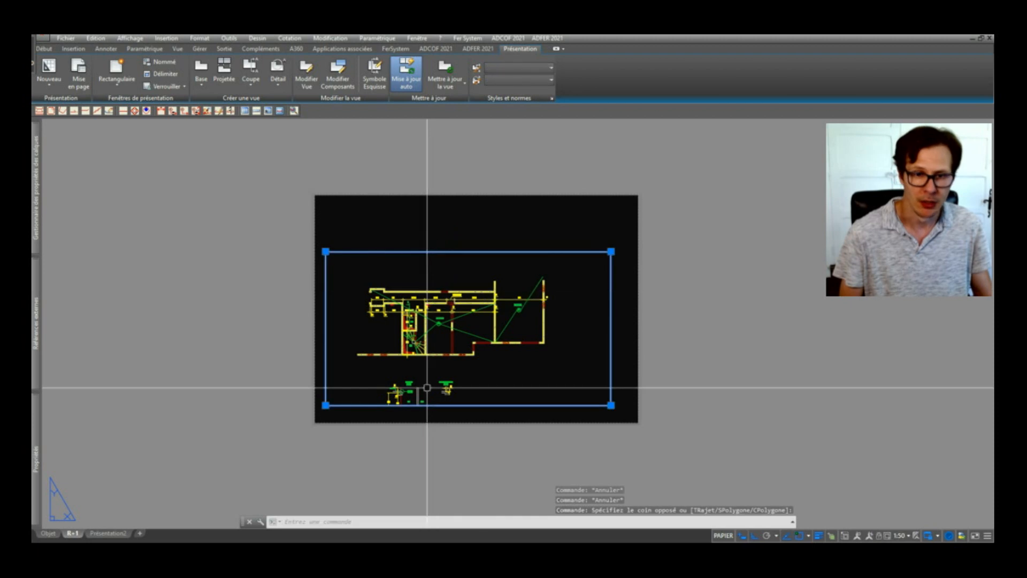
pyautogui.click(325, 405)
pyautogui.scroll(4, 323, 407)
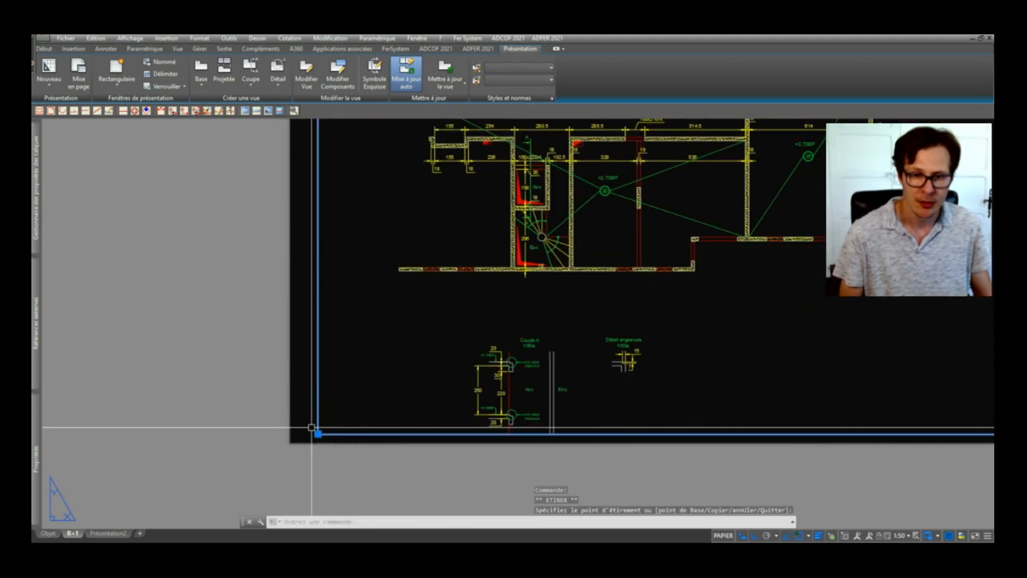
pyautogui.scroll(-4, 312, 428)
# - Try the viewport at 1:100 scale and restore it to 1:50
pyautogui.click(897, 537)
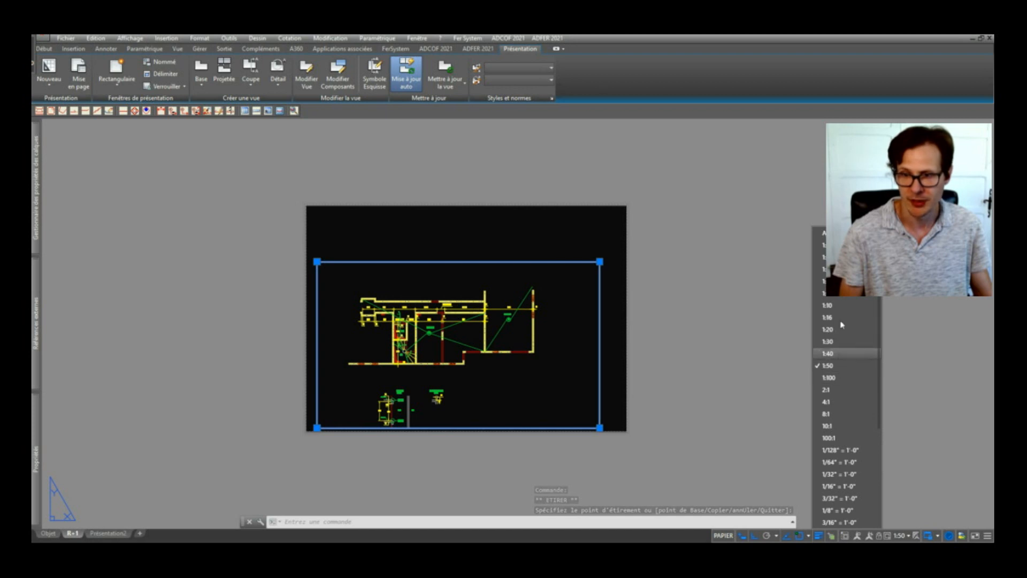
pyautogui.click(830, 377)
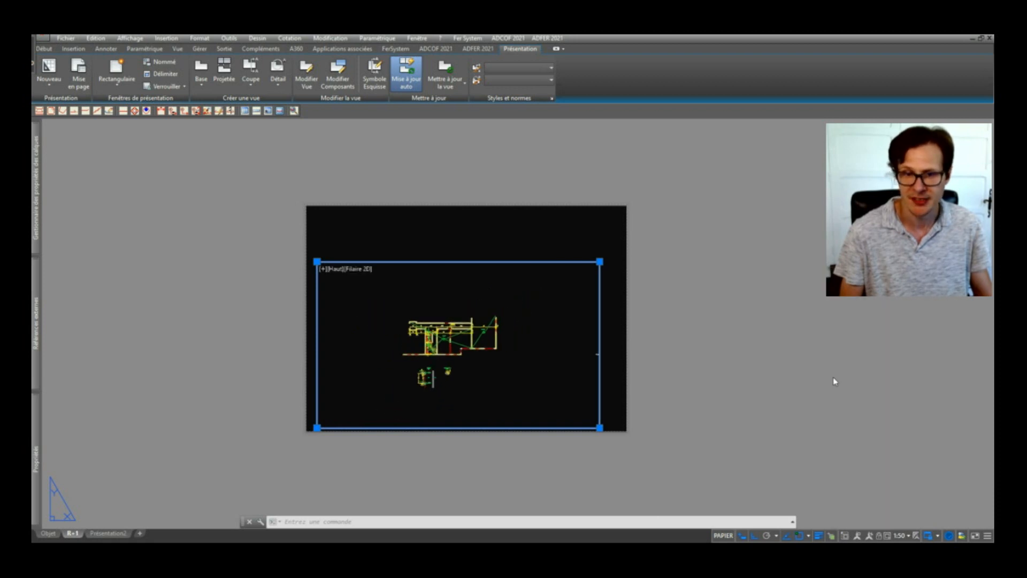
pyautogui.click(900, 535)
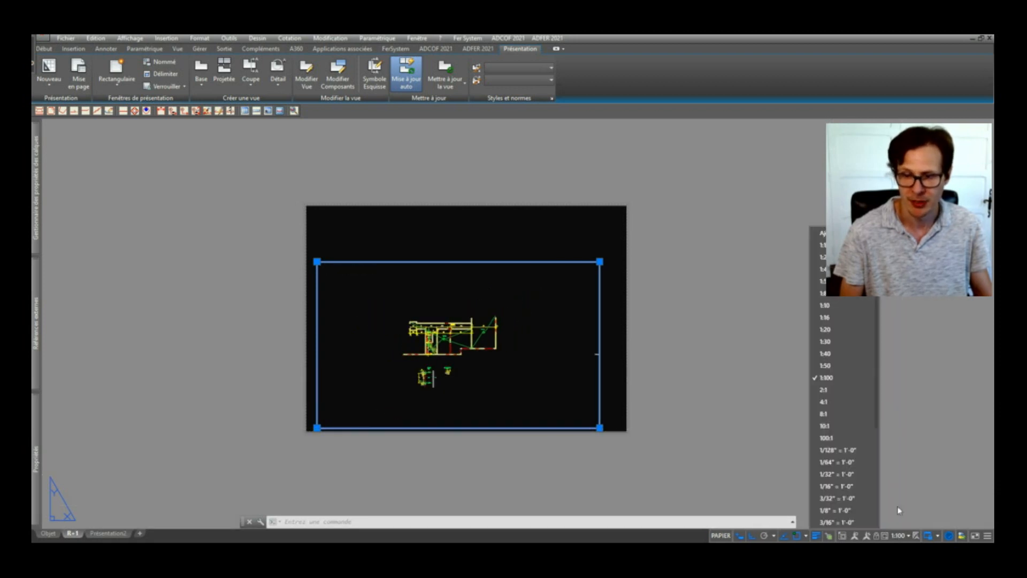
pyautogui.click(845, 369)
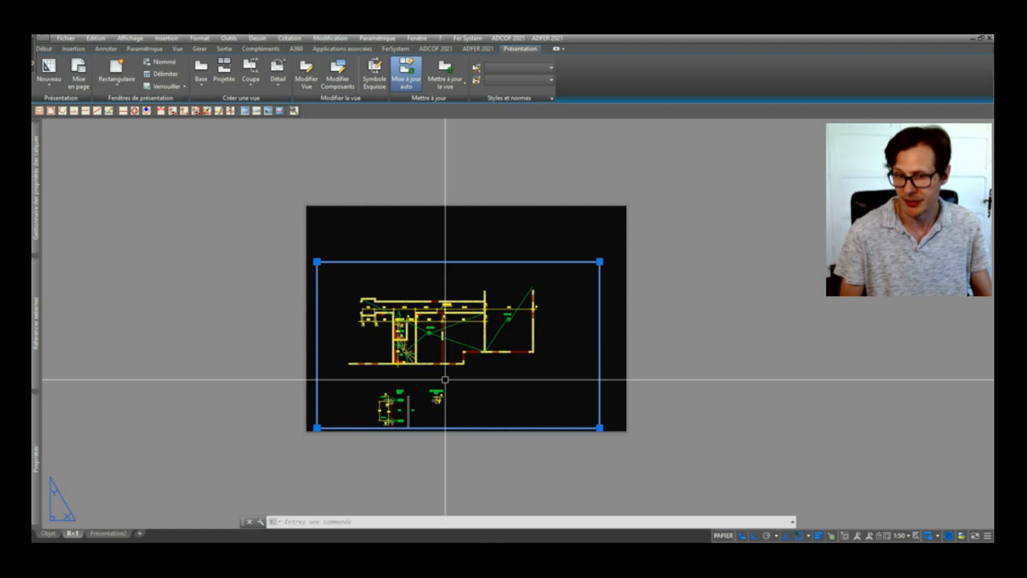
# - Shrink the viewport around the floor plan by raising its lower edge to just below the plan and pulling in its right edge
pyautogui.press('Escape')
pyautogui.scroll(5, 412, 337)
pyautogui.press('Escape')
pyautogui.scroll(-5, 413, 337)
pyautogui.scroll(5, 433, 358)
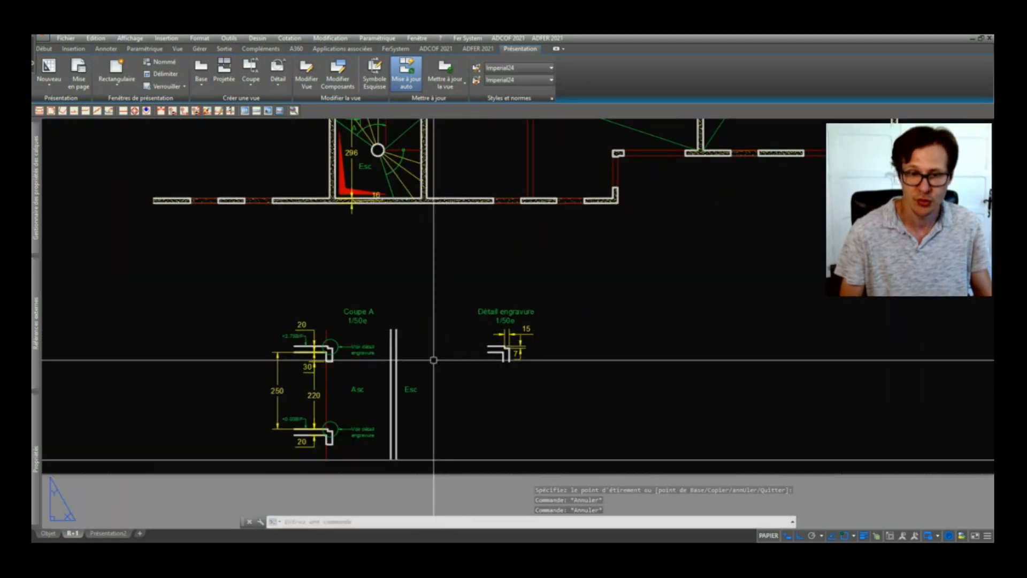
pyautogui.scroll(-5, 467, 341)
pyautogui.scroll(-2, 467, 341)
pyautogui.click(506, 246)
pyautogui.click(390, 303)
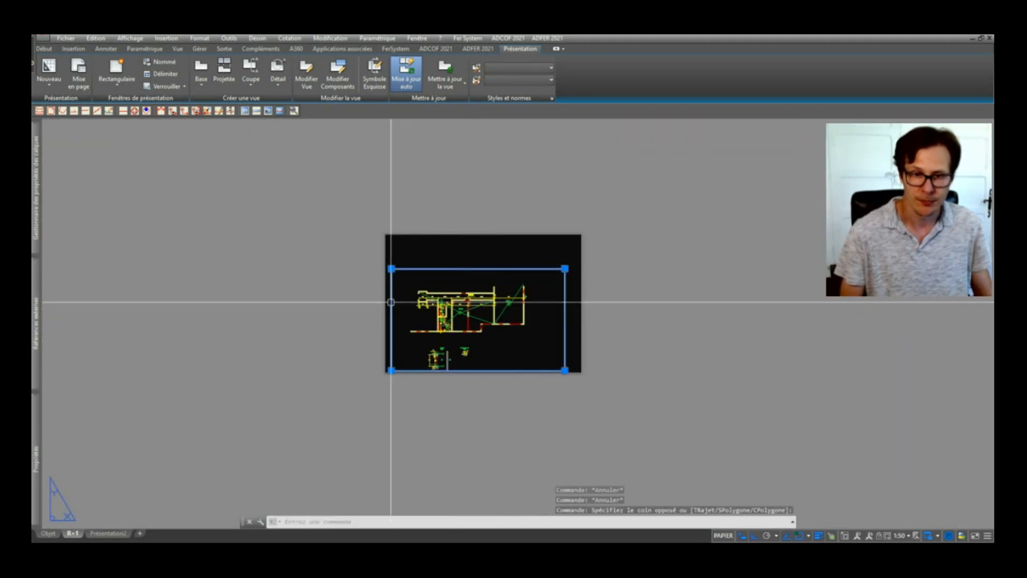
pyautogui.click(391, 369)
pyautogui.scroll(2, 400, 353)
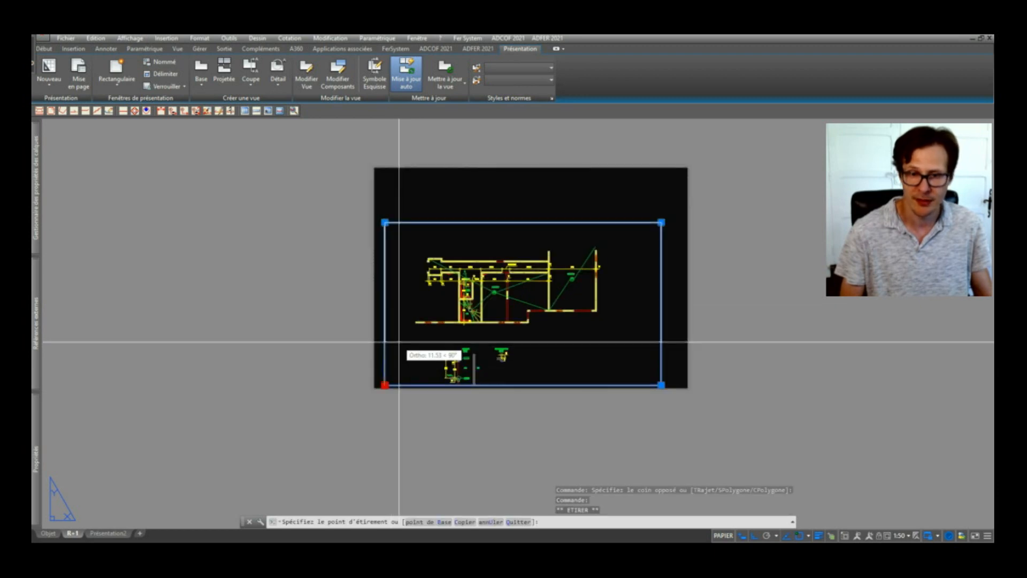
pyautogui.click(399, 339)
pyautogui.click(661, 338)
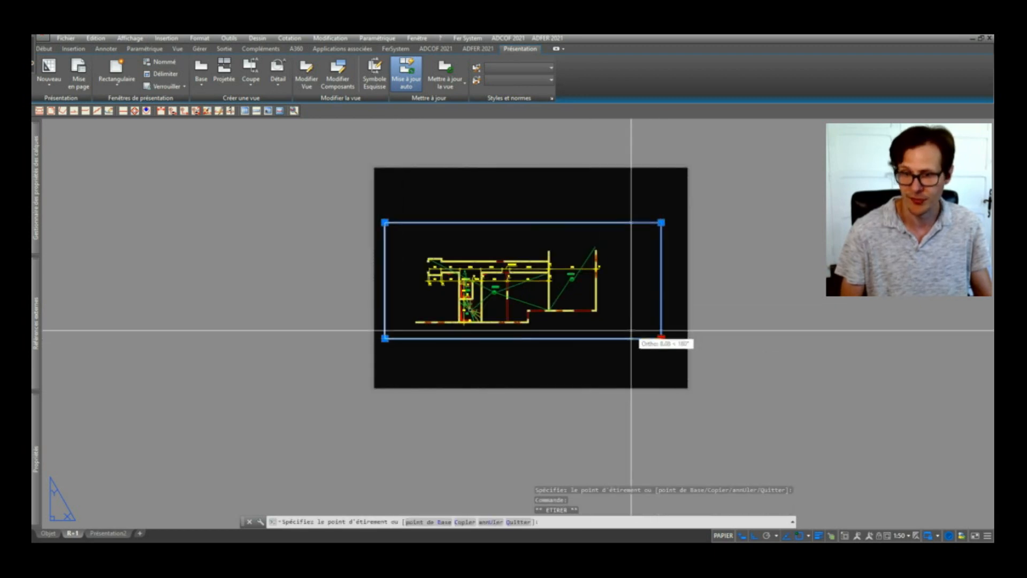
pyautogui.click(631, 330)
# - Deselect the viewport, review the R+1 plot settings and close them without plotting
pyautogui.press('Escape')
pyautogui.hotkey('ctrl', 'p')
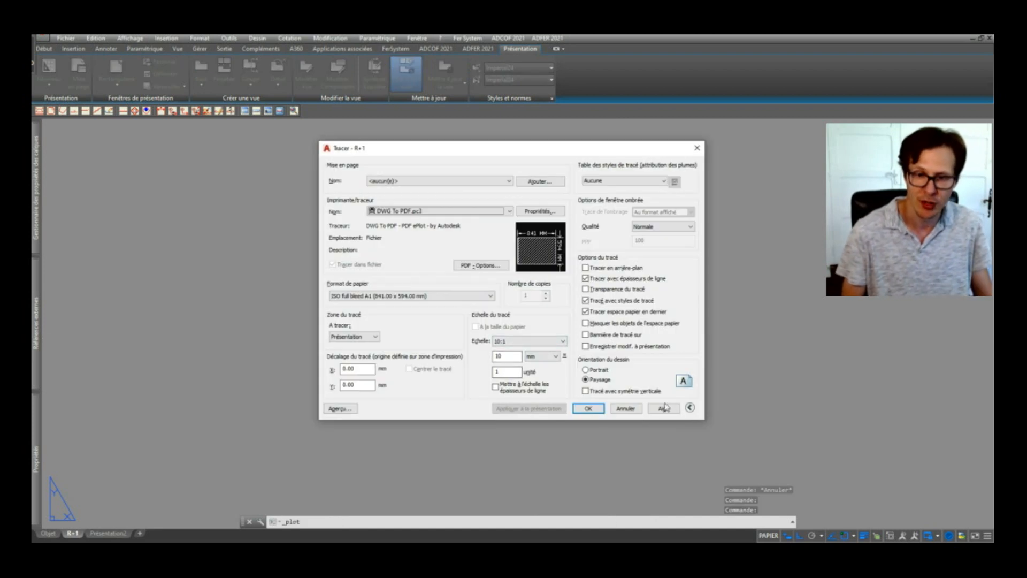
pyautogui.click(625, 409)
# - Move the floor plan viewport down towards the bottom edge of the sheet
pyautogui.click(520, 224)
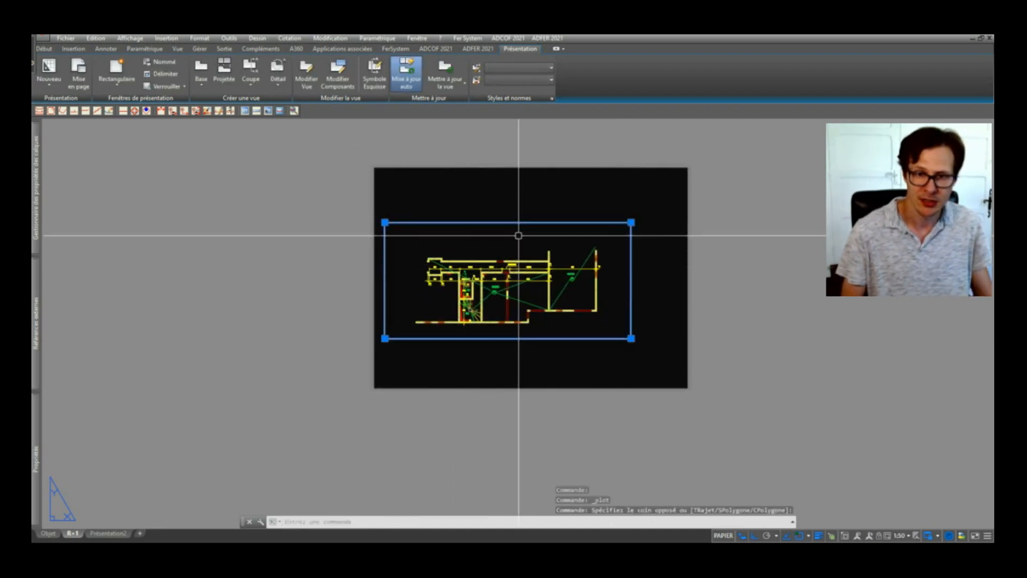
pyautogui.scroll(4, 630, 227)
pyautogui.click(665, 230)
pyautogui.click(665, 230)
pyautogui.scroll(-6, 650, 211)
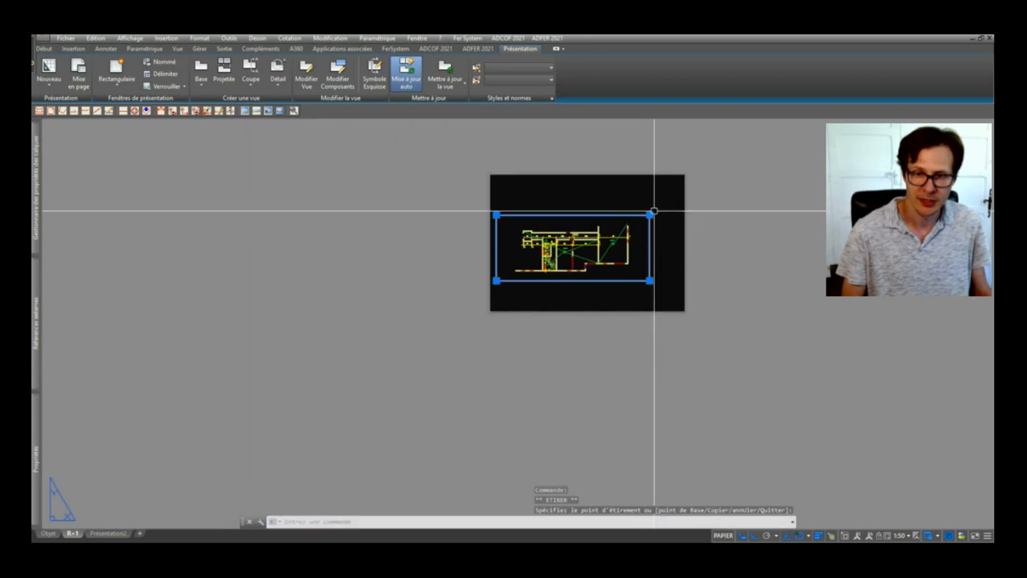
pyautogui.scroll(2, 662, 236)
pyautogui.write('d')
pyautogui.press('Return')
pyautogui.click(665, 227)
pyautogui.click(667, 259)
# - Copy the floor plan viewport straight up so the copy sits directly above the original
pyautogui.click(659, 250)
pyautogui.click(637, 275)
pyautogui.write('co')
pyautogui.press('Return')
pyautogui.click(600, 298)
pyautogui.moveTo(606, 202); pyautogui.dragTo(602, 314, button='middle')
pyautogui.click(602, 304)
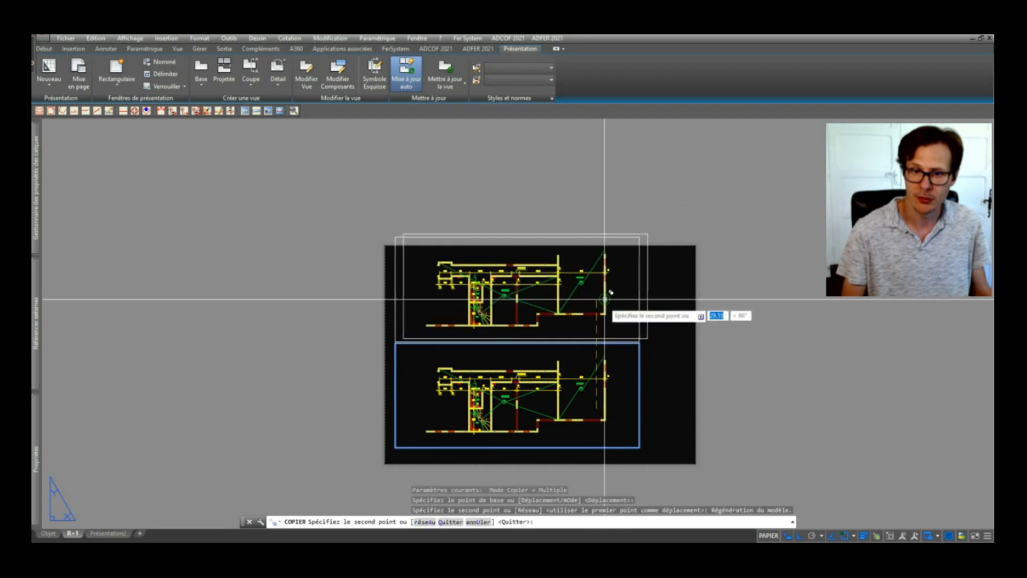
pyautogui.press('Return')
# - Activate the upper viewport, pan its view to the Coupe A and Détail engravure drawings and return to paper space
pyautogui.click(647, 274)
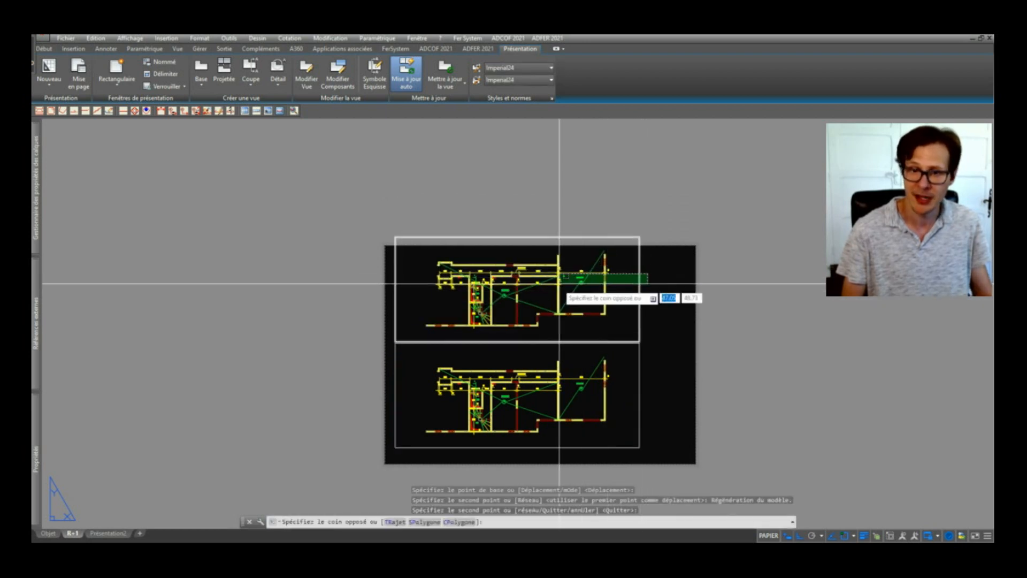
pyautogui.click(556, 294)
pyautogui.press('Escape')
pyautogui.press('Escape')
pyautogui.doubleClick(589, 293)
pyautogui.moveTo(543, 318); pyautogui.dragTo(552, 258, button='middle')
pyautogui.doubleClick(547, 188)
# - Shrink the upper viewport around the section details by lowering its top edge and pulling in its right and left edges
pyautogui.click(648, 225)
pyautogui.click(633, 241)
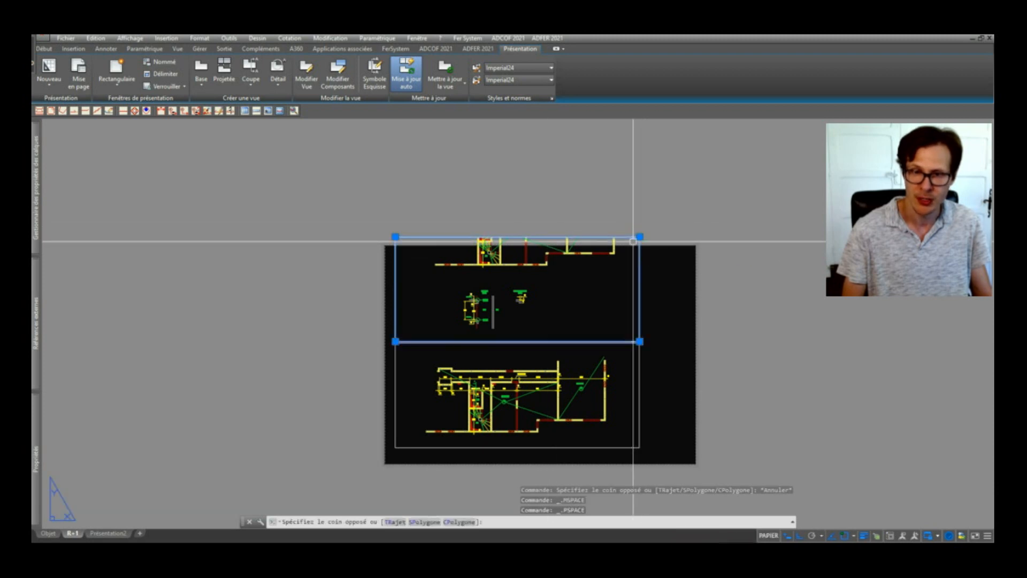
pyautogui.click(640, 236)
pyautogui.click(615, 279)
pyautogui.click(639, 280)
pyautogui.click(552, 301)
pyautogui.click(395, 279)
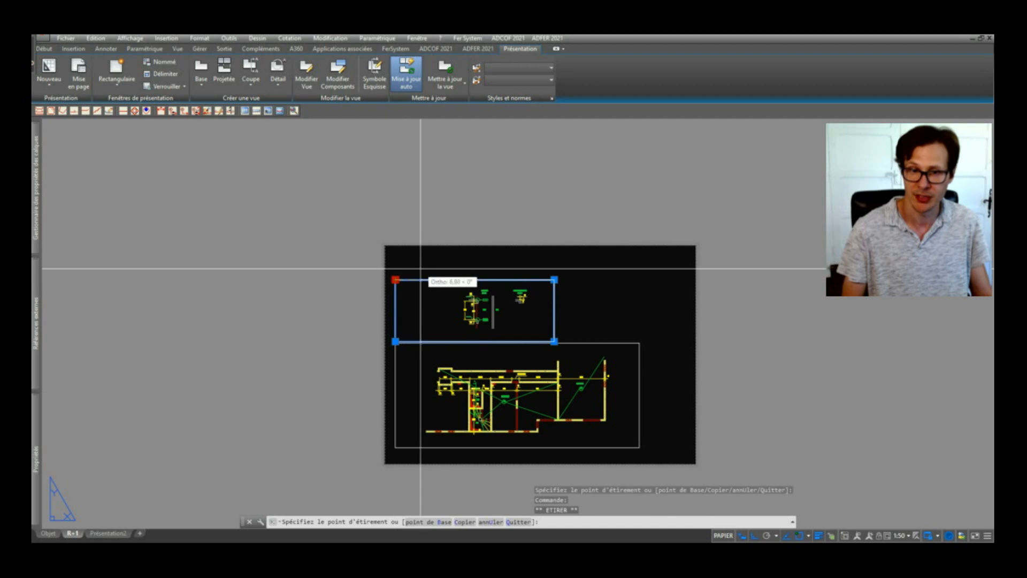
pyautogui.press('Escape')
pyautogui.press('Escape')
pyautogui.scroll(5, 454, 305)
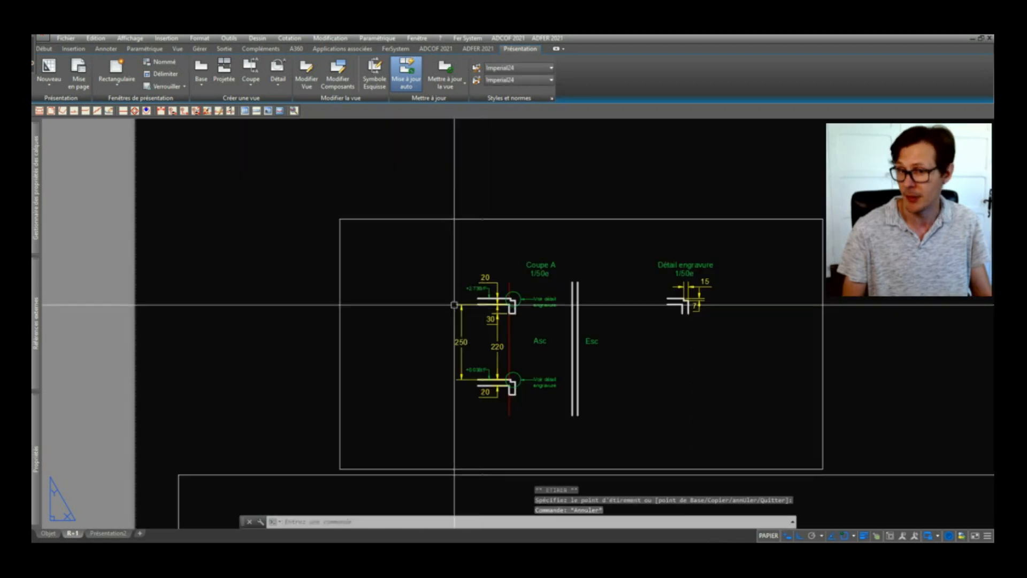
# - Move the section details viewport left to roughly line up with the left edge of the floor plan viewport
pyautogui.click(563, 207)
pyautogui.click(552, 231)
pyautogui.scroll(-5, 455, 331)
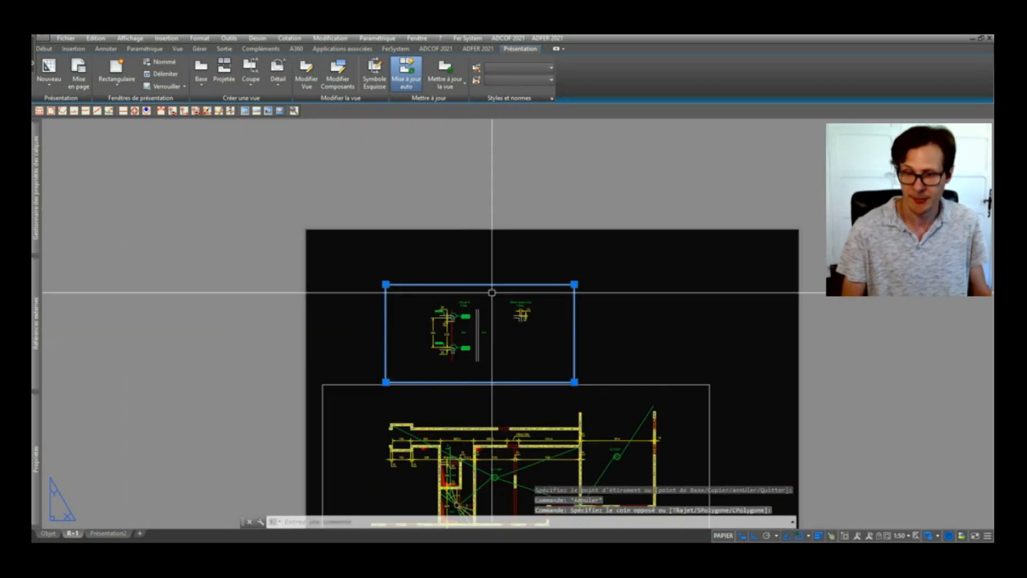
pyautogui.write('d')
pyautogui.press('Return')
# - Copy the section details viewport horizontally to its right, above the floor plan viewport
pyautogui.click(513, 257)
pyautogui.click(515, 298)
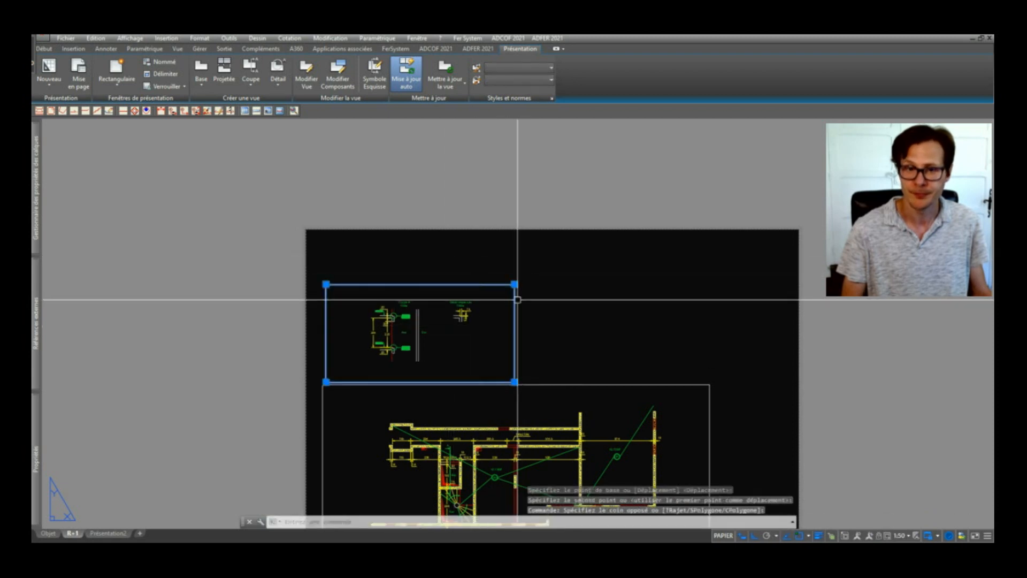
pyautogui.write('co')
pyautogui.press('space')
pyautogui.click(446, 324)
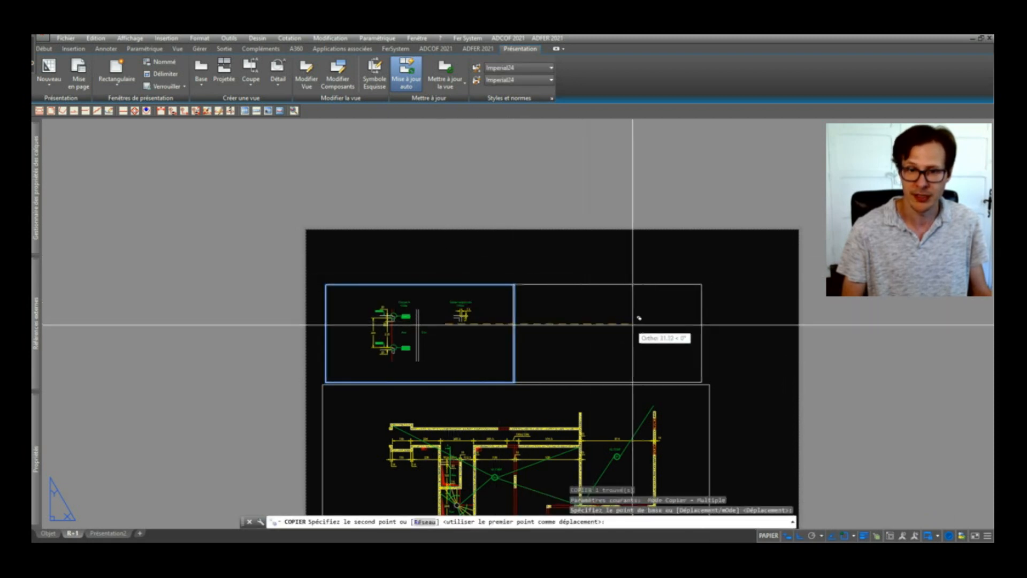
pyautogui.click(648, 318)
pyautogui.press('Return')
# - Stretch the copied viewport's left edge inwards so it frames only the Détail engravure drawing
pyautogui.scroll(6, 664, 310)
pyautogui.scroll(-4, 653, 321)
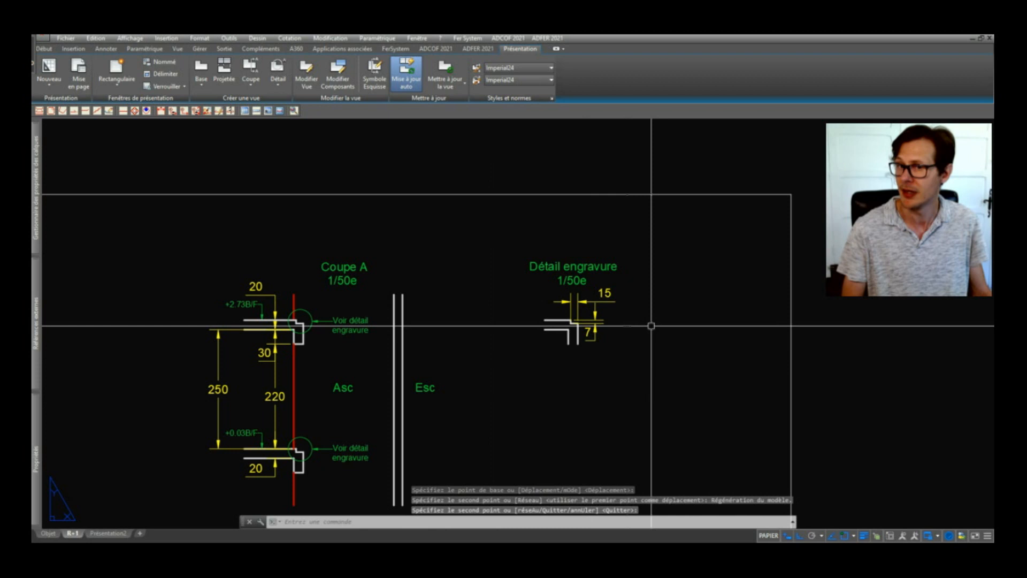
pyautogui.click(252, 275)
pyautogui.click(249, 239)
pyautogui.click(251, 242)
pyautogui.scroll(-4, 576, 311)
pyautogui.scroll(2, 575, 312)
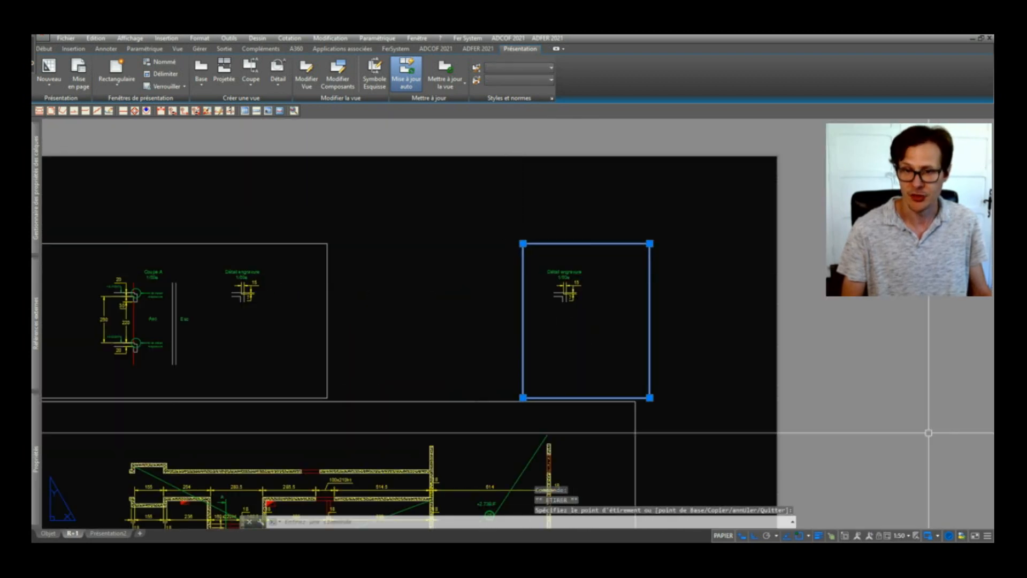
# - Set the Détail engravure viewport's scale to 1:20, centre the detail inside it and return to paper space
pyautogui.click(900, 536)
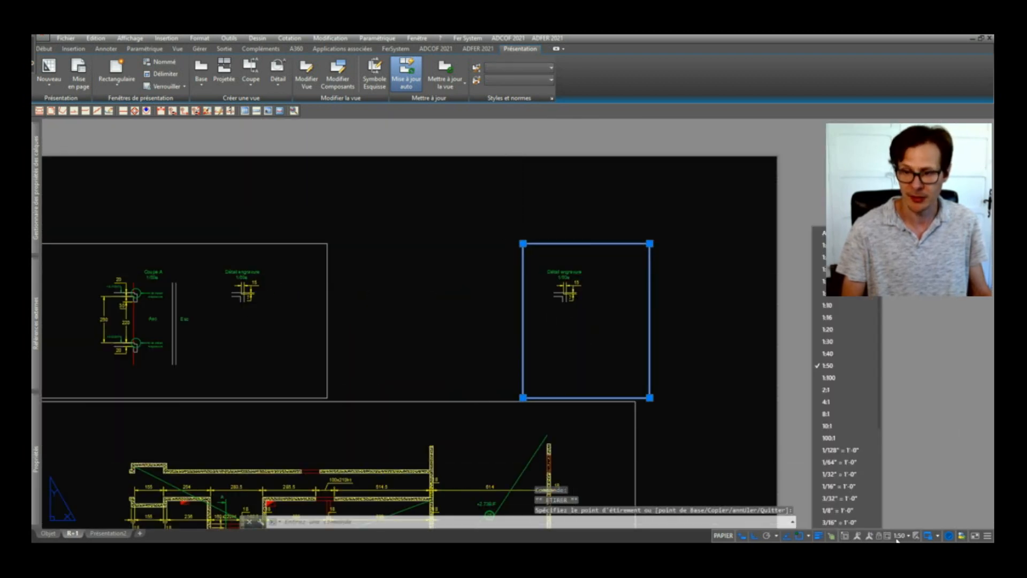
pyautogui.click(839, 329)
pyautogui.click(569, 289)
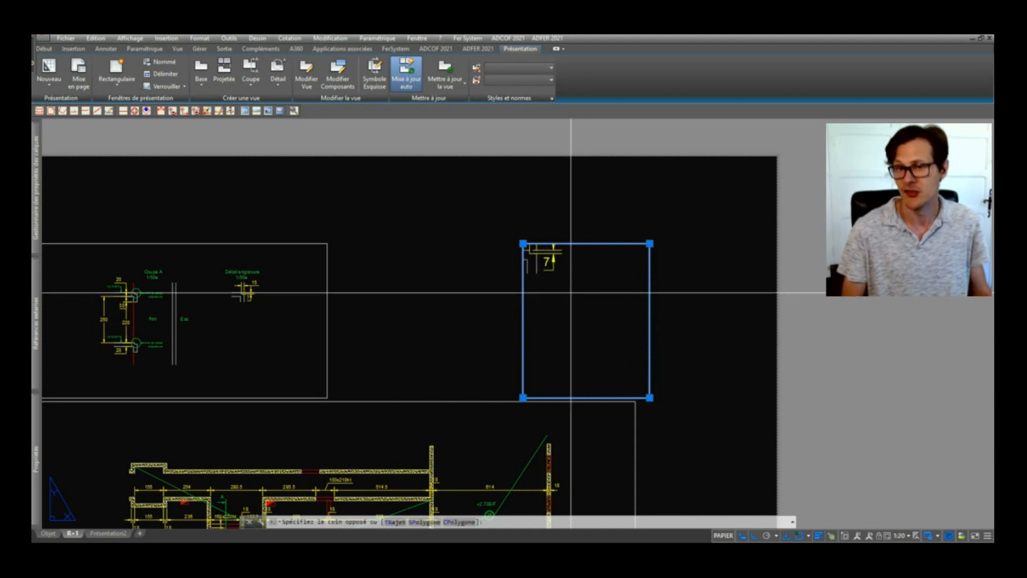
pyautogui.doubleClick(562, 310)
pyautogui.moveTo(578, 278); pyautogui.dragTo(634, 362, button='middle')
pyautogui.doubleClick(696, 302)
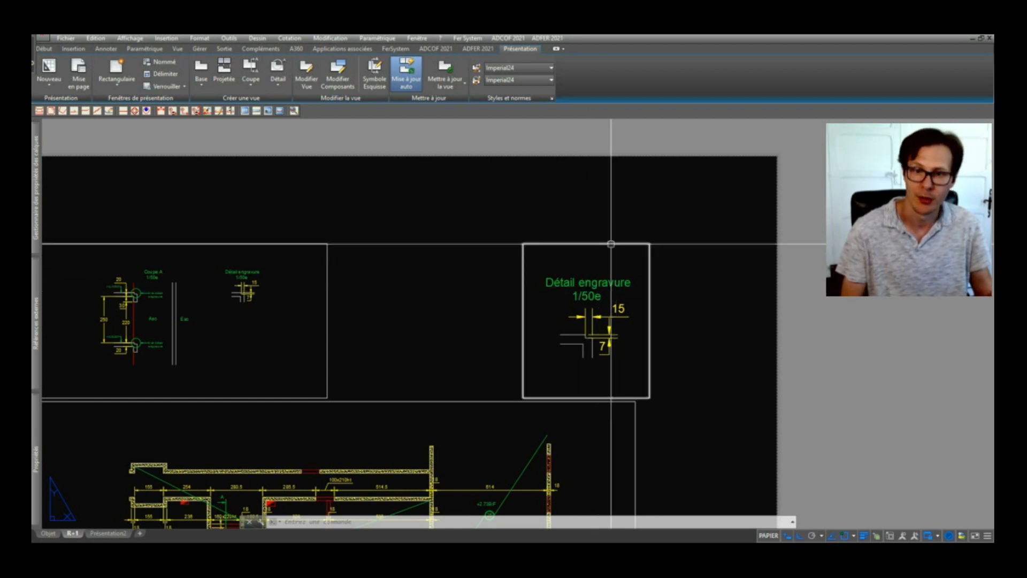
# - Delete the separate Détail engravure viewport
pyautogui.moveTo(420, 406); pyautogui.dragTo(497, 380, button='middle')
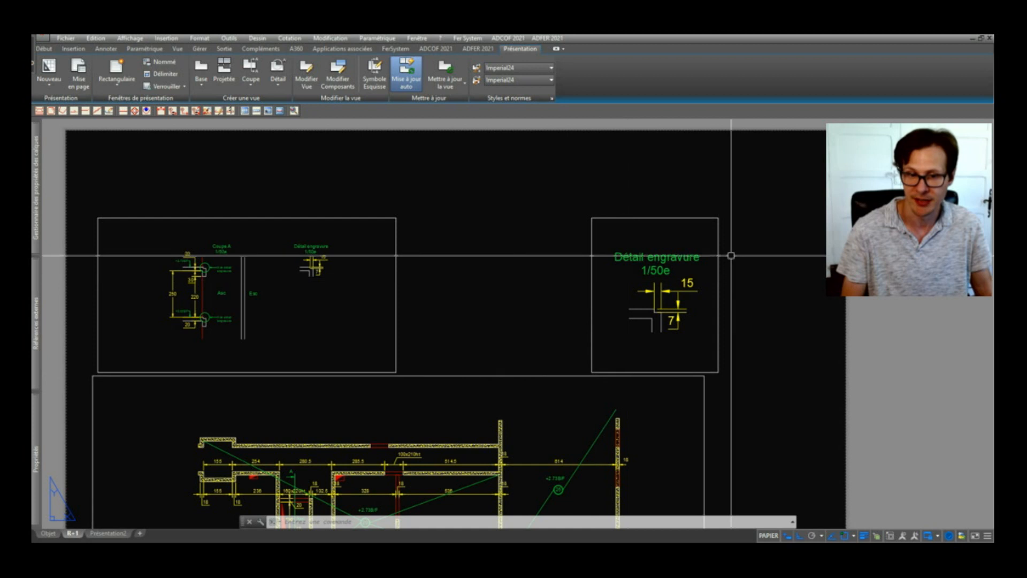
pyautogui.moveTo(676, 433); pyautogui.dragTo(663, 358, button='middle')
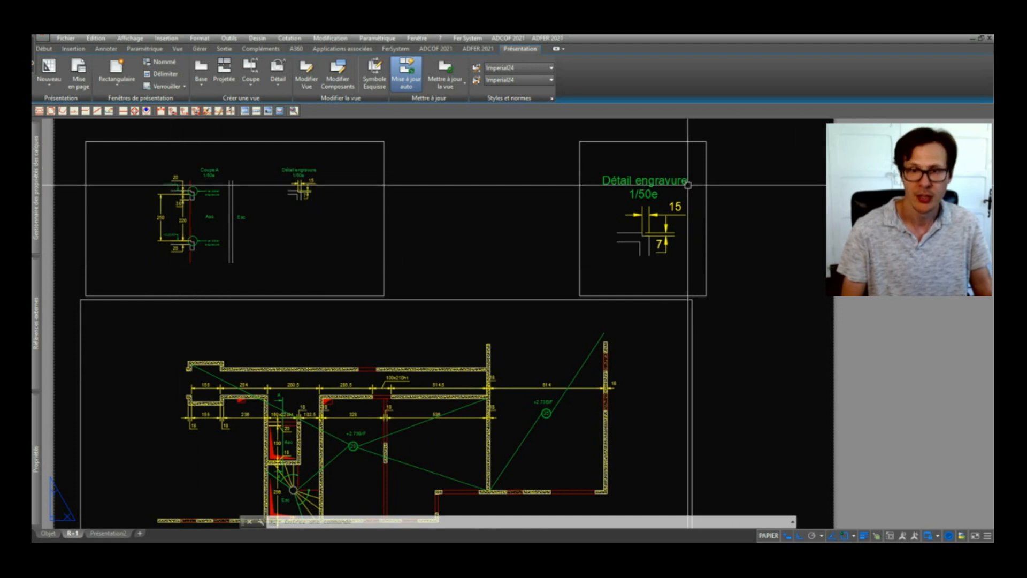
pyautogui.click(734, 172)
pyautogui.click(686, 215)
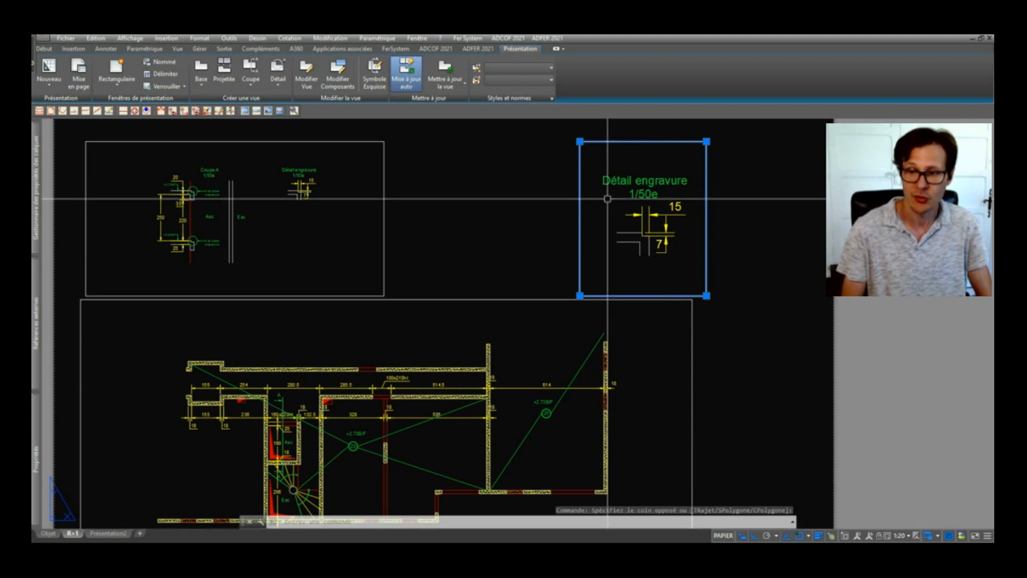
pyautogui.press('Delete')
# - Move the floor plan and section details viewports together slightly left, close to the sheet's left edge
pyautogui.moveTo(310, 173); pyautogui.dragTo(392, 246, button='middle')
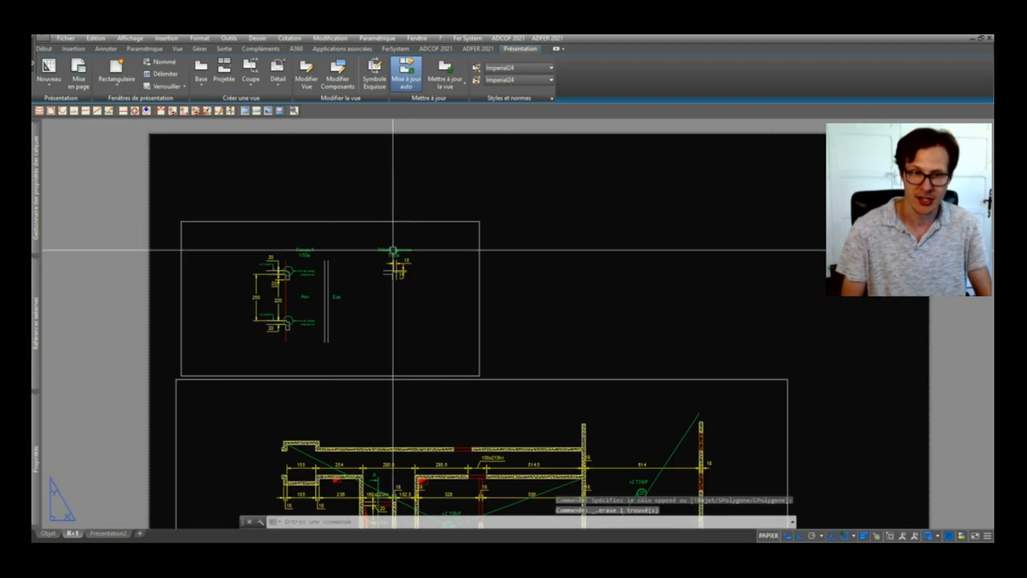
pyautogui.scroll(4, 379, 223)
pyautogui.scroll(-6, 456, 263)
pyautogui.moveTo(456, 262); pyautogui.dragTo(456, 144, button='middle')
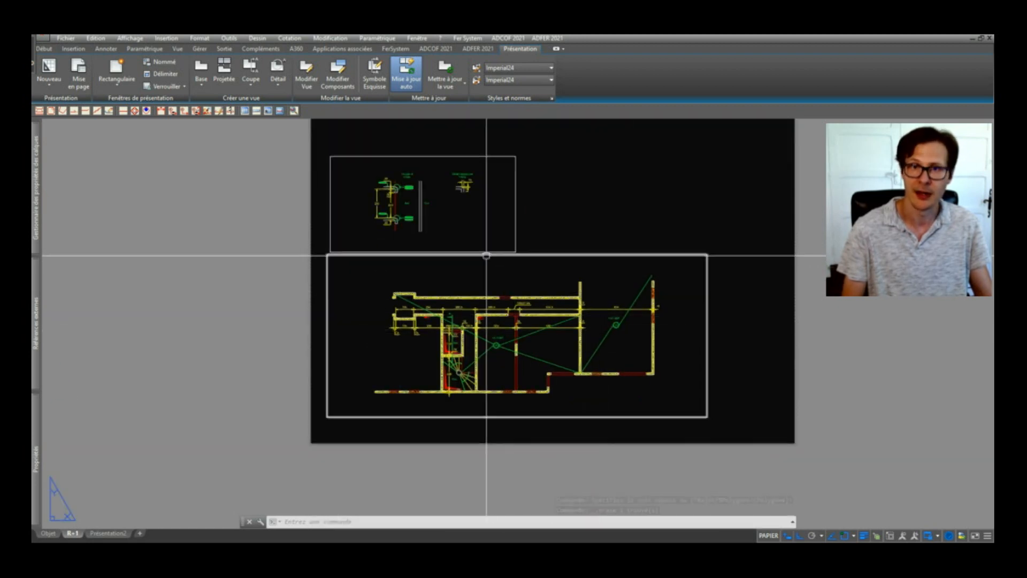
pyautogui.moveTo(398, 195); pyautogui.dragTo(435, 254, button='middle')
pyautogui.scroll(4, 451, 239)
pyautogui.scroll(-8, 414, 263)
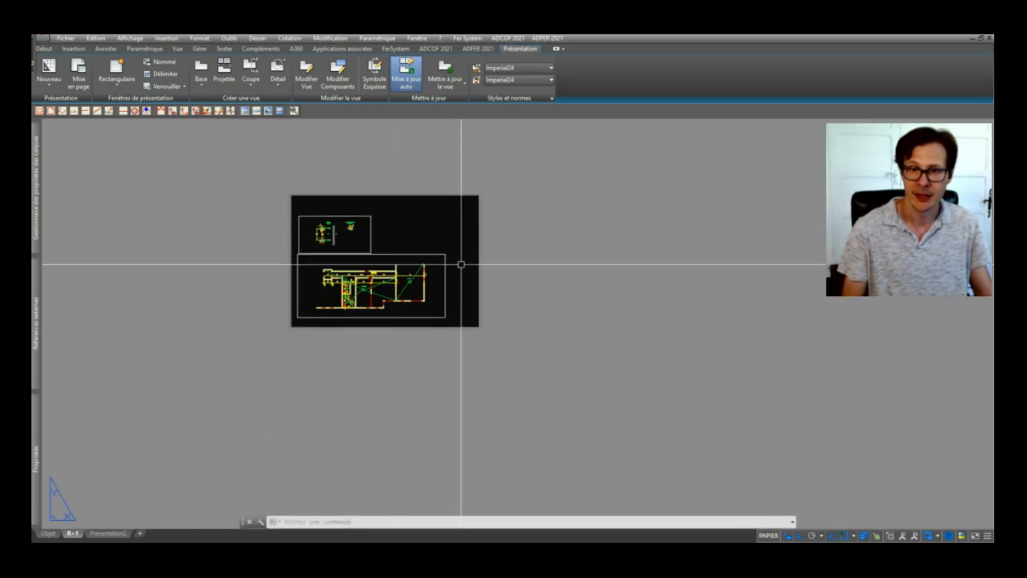
pyautogui.click(410, 246)
pyautogui.click(352, 283)
pyautogui.press('space')
pyautogui.click(536, 278)
pyautogui.click(531, 277)
pyautogui.scroll(4, 430, 283)
pyautogui.click(417, 236)
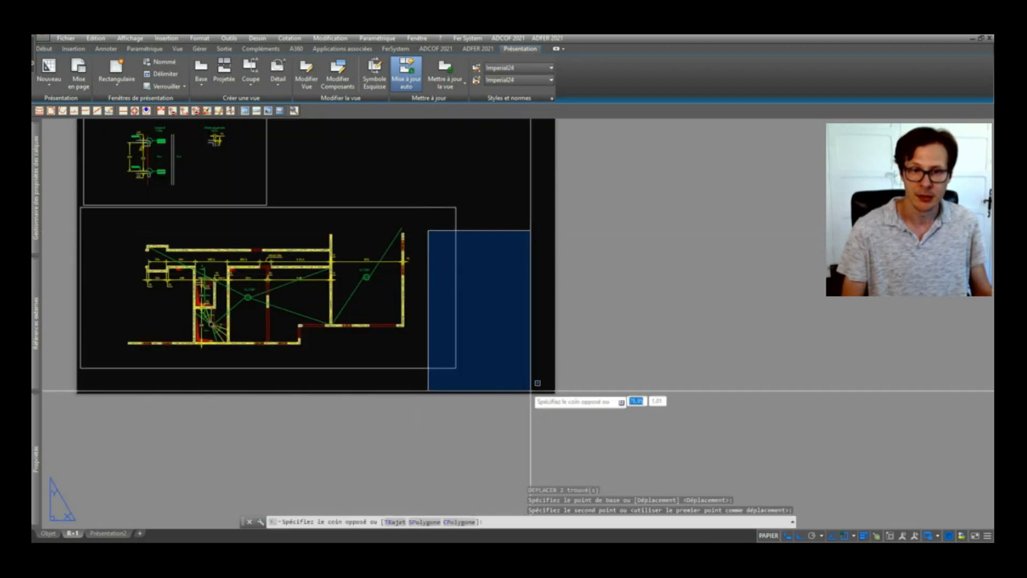
pyautogui.scroll(-2, 555, 390)
pyautogui.click(474, 296)
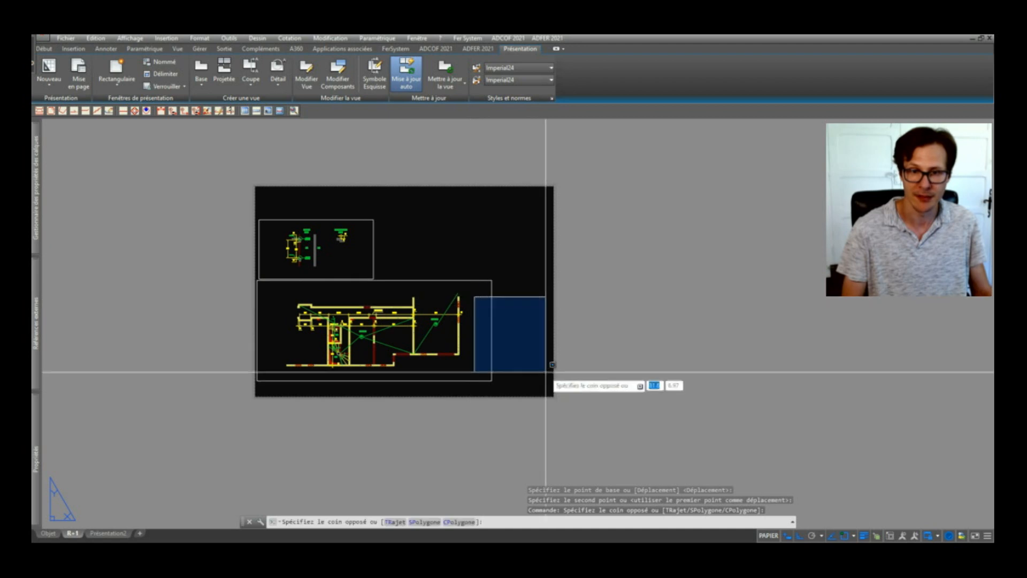
pyautogui.click(549, 392)
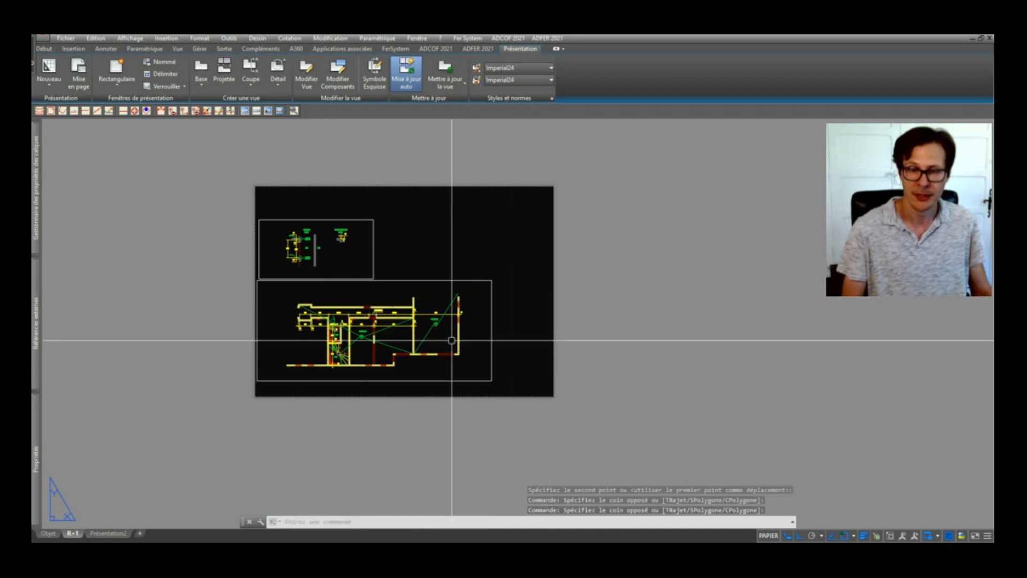
pyautogui.scroll(2, 314, 291)
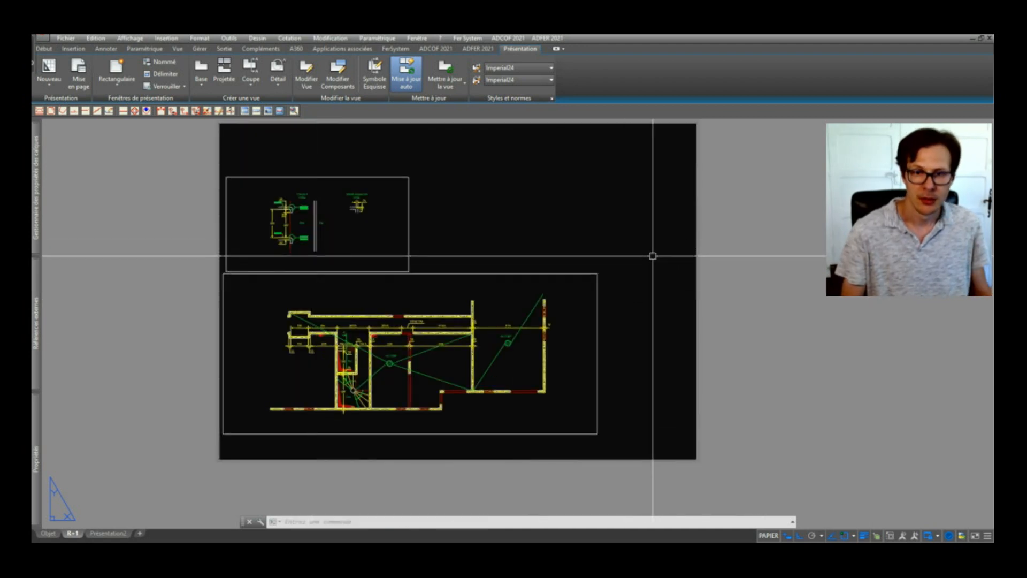
pyautogui.moveTo(594, 233); pyautogui.dragTo(660, 230, button='middle')
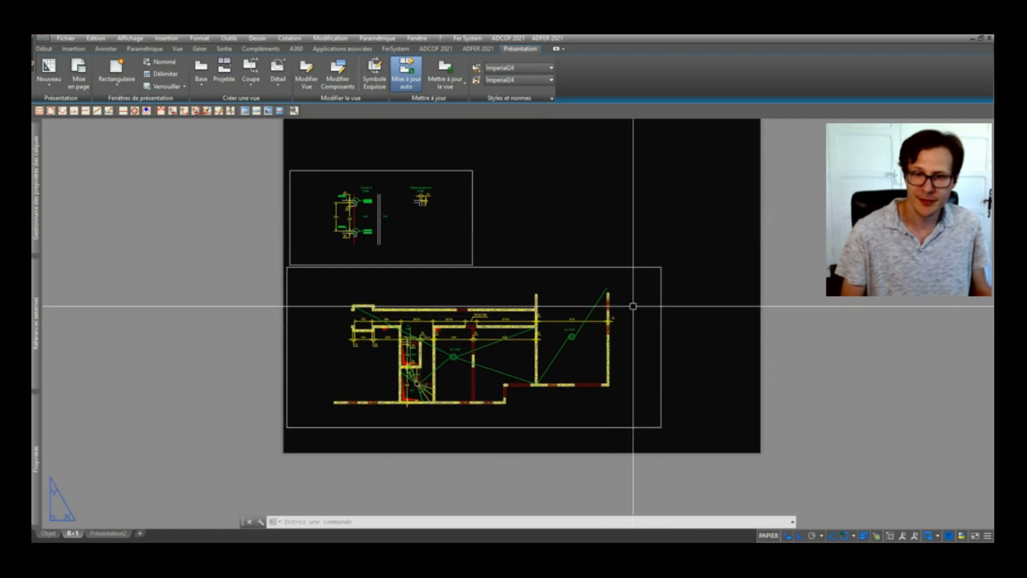
pyautogui.scroll(-2, 626, 321)
pyautogui.scroll(2, 542, 246)
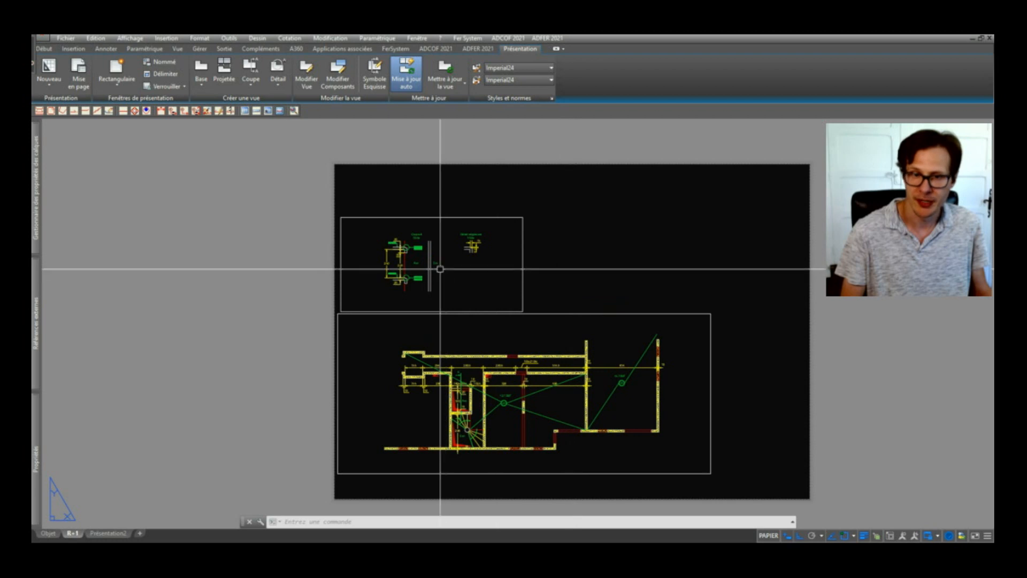
pyautogui.scroll(4, 439, 269)
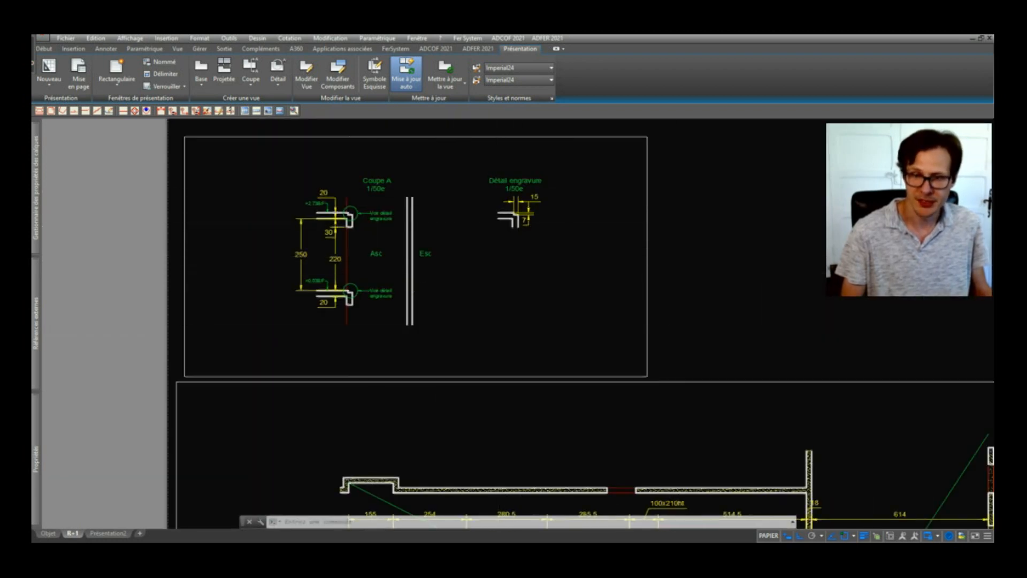
# - Add a custom scale named 1:25 to the drawing's scale list, with 1 paper unit equal to 25 drawing units
pyautogui.scroll(-2, 653, 323)
pyautogui.click(658, 322)
pyautogui.click(587, 298)
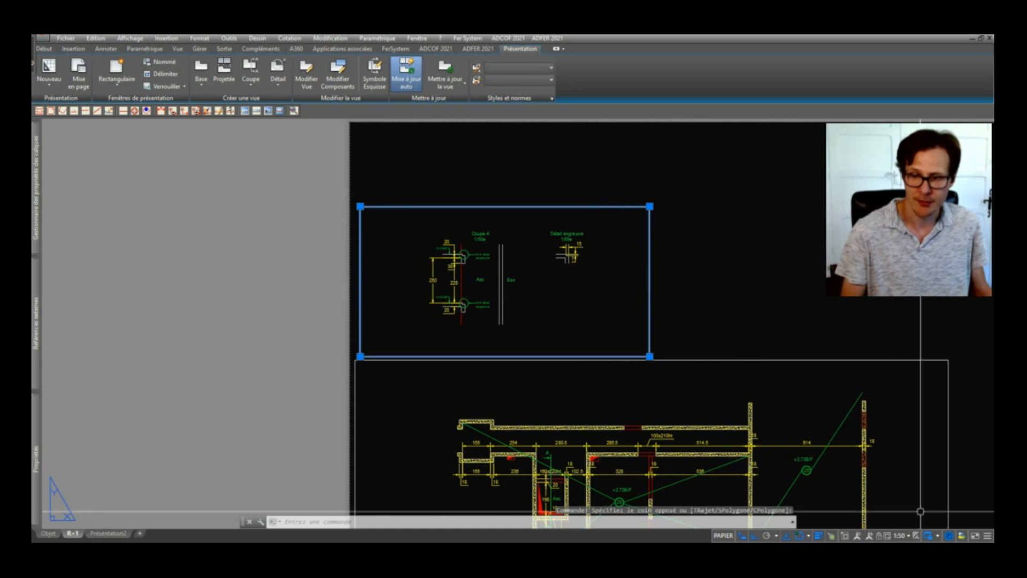
pyautogui.click(907, 536)
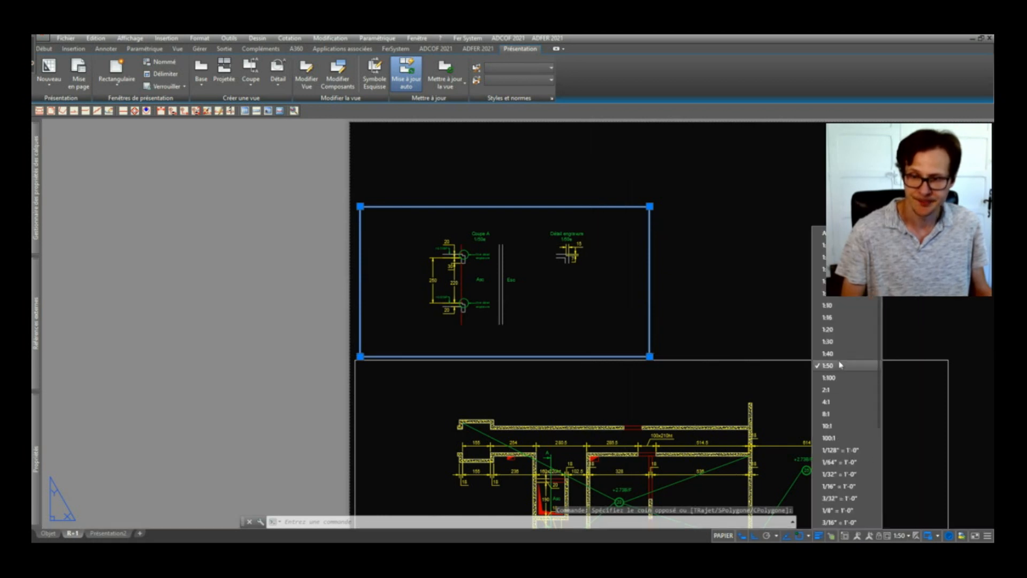
pyautogui.scroll(-4, 840, 369)
pyautogui.click(845, 499)
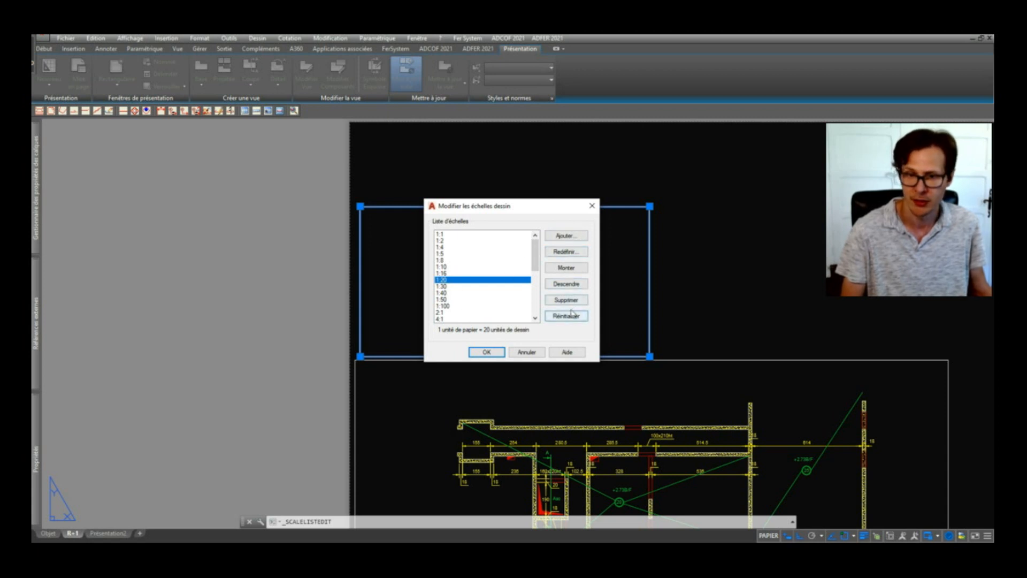
pyautogui.click(566, 237)
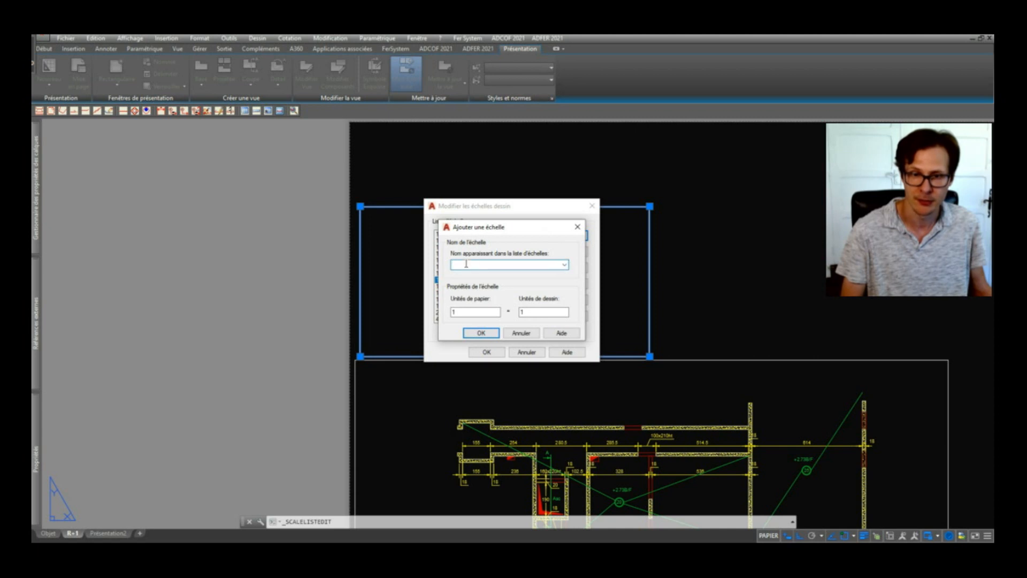
pyautogui.moveTo(469, 229); pyautogui.dragTo(476, 234)
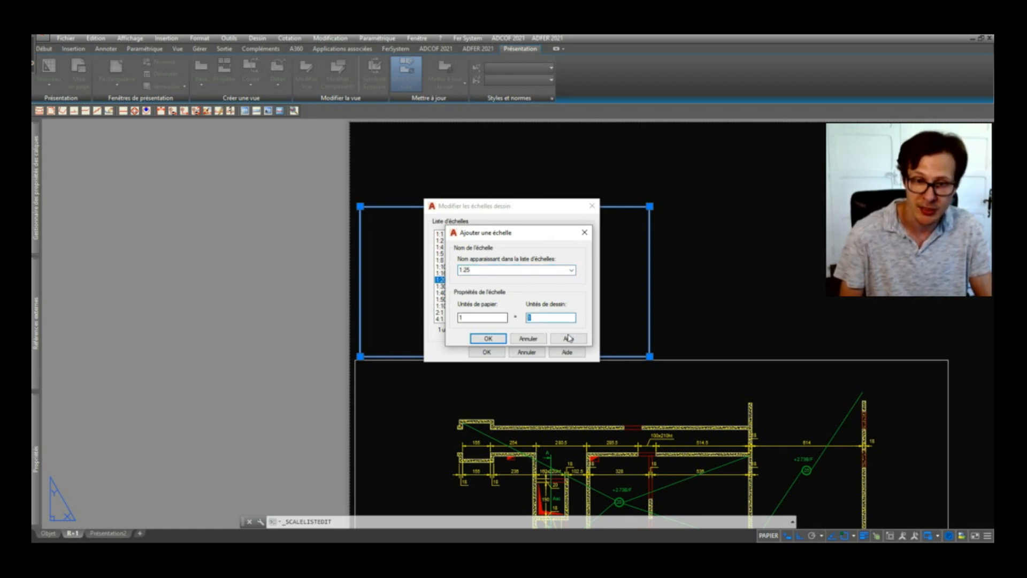
pyautogui.moveTo(503, 234); pyautogui.dragTo(544, 223)
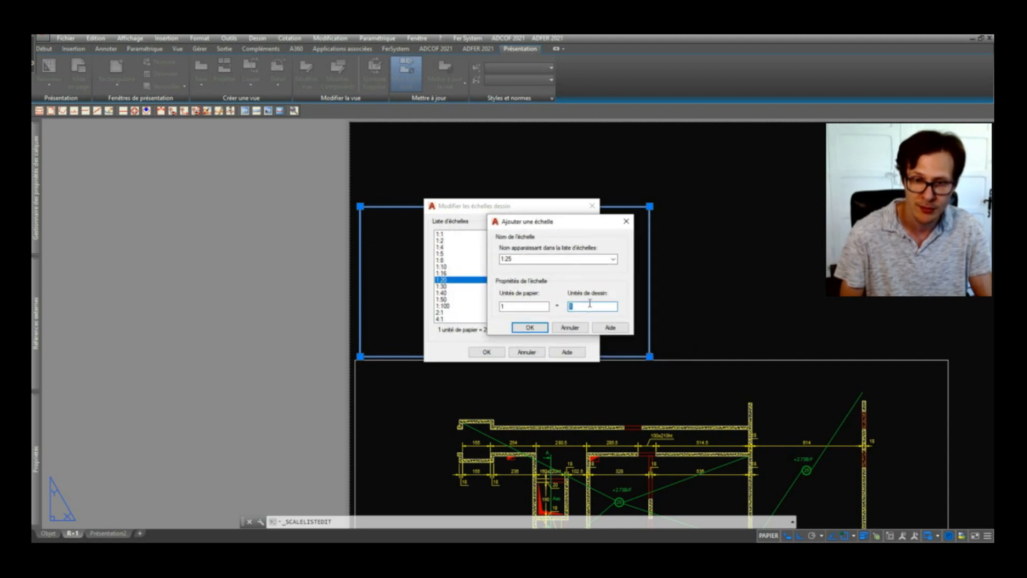
pyautogui.click(527, 328)
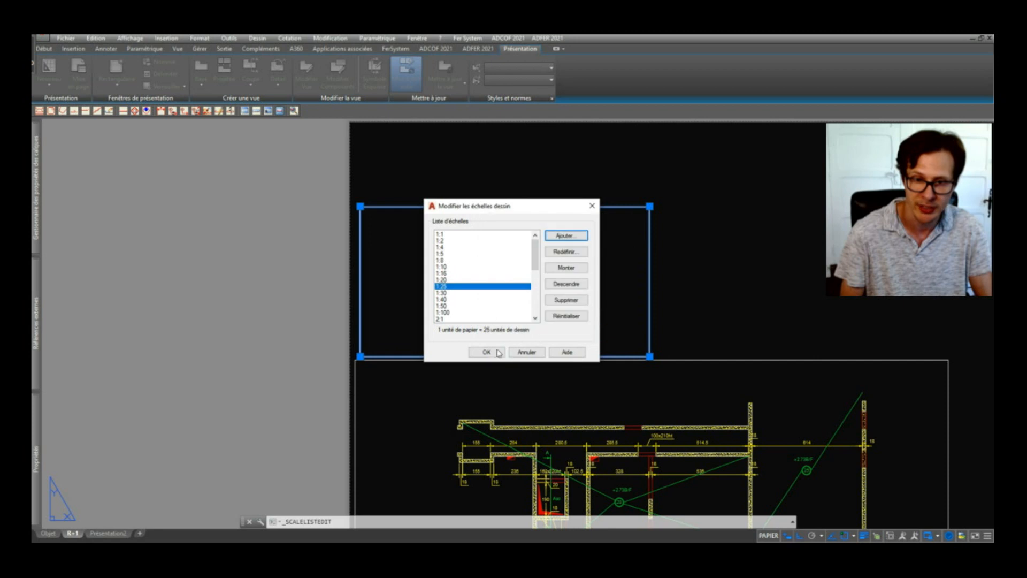
pyautogui.click(486, 351)
# - Try the section details viewport at the 1:25 scale and at 1:20
pyautogui.click(696, 239)
pyautogui.click(612, 275)
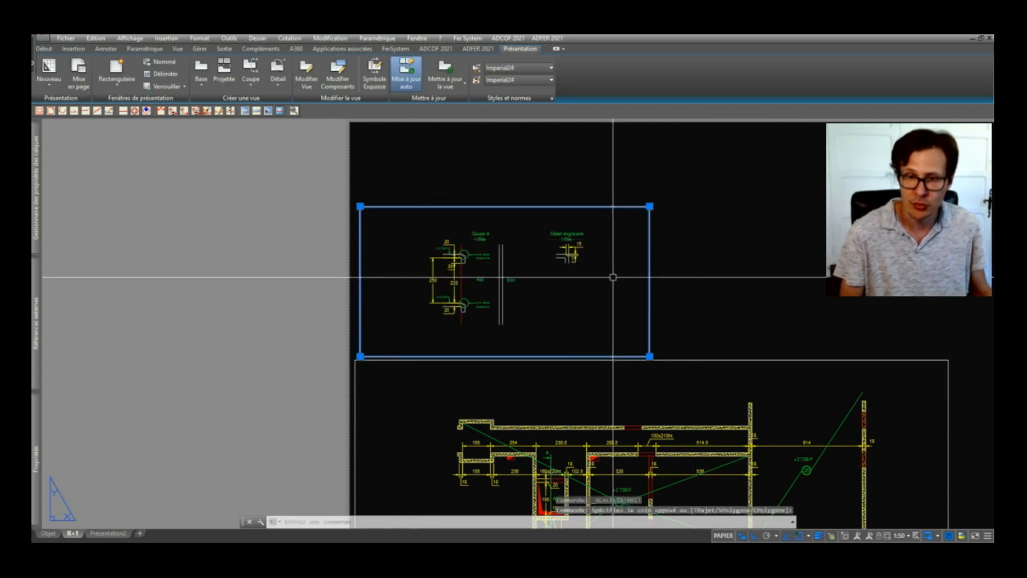
pyautogui.click(903, 536)
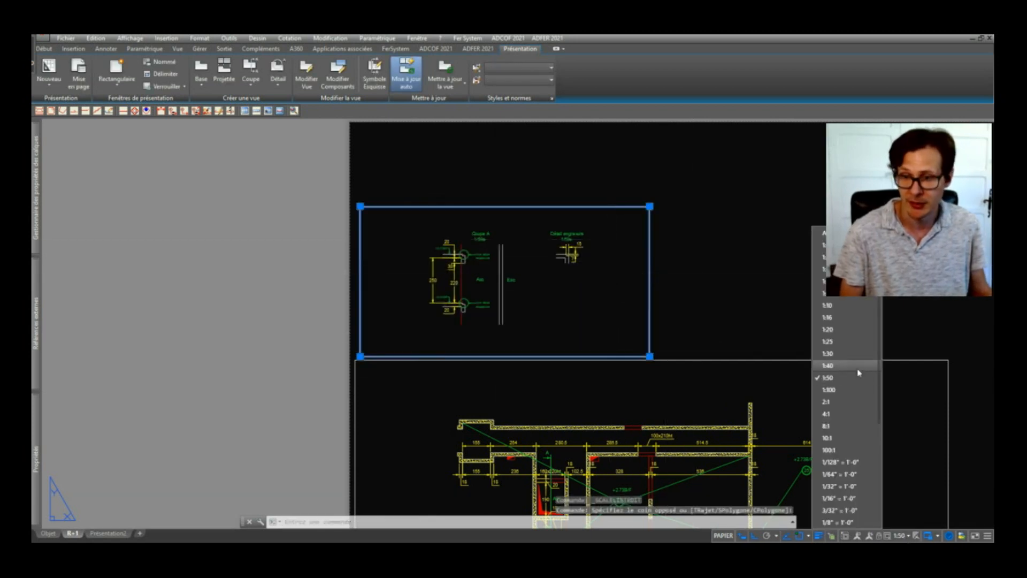
pyautogui.click(847, 342)
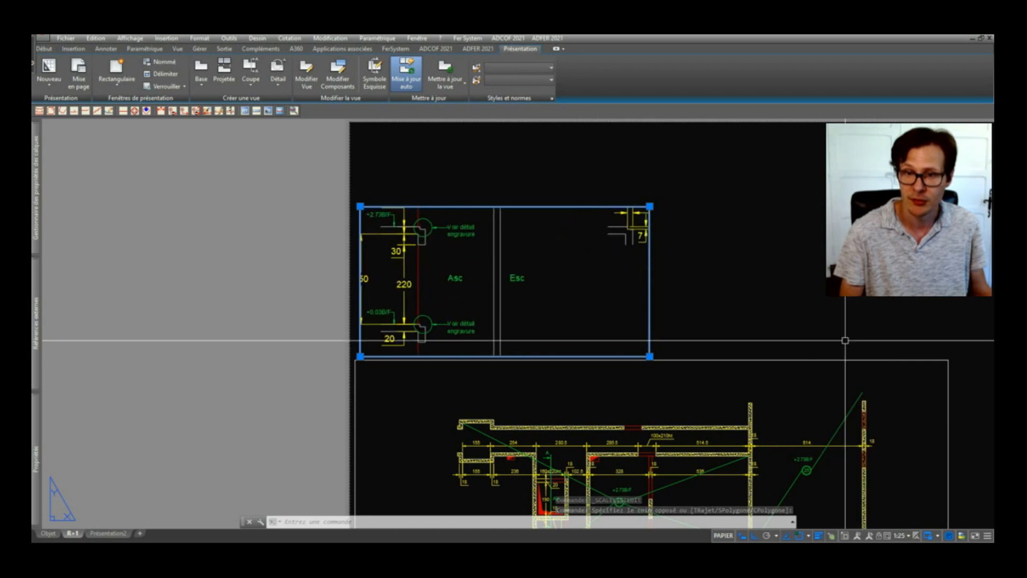
pyautogui.click(901, 535)
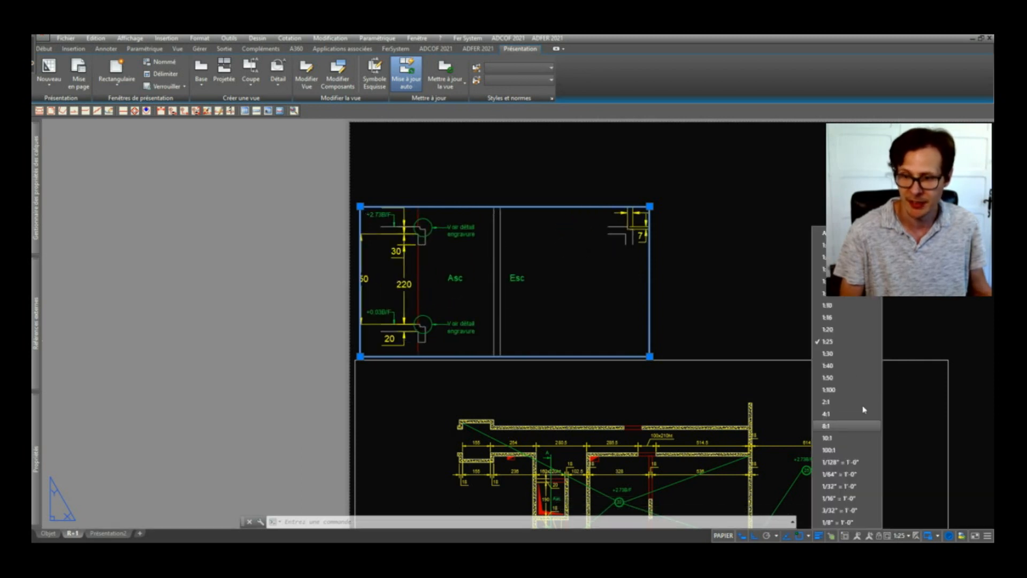
pyautogui.click(840, 334)
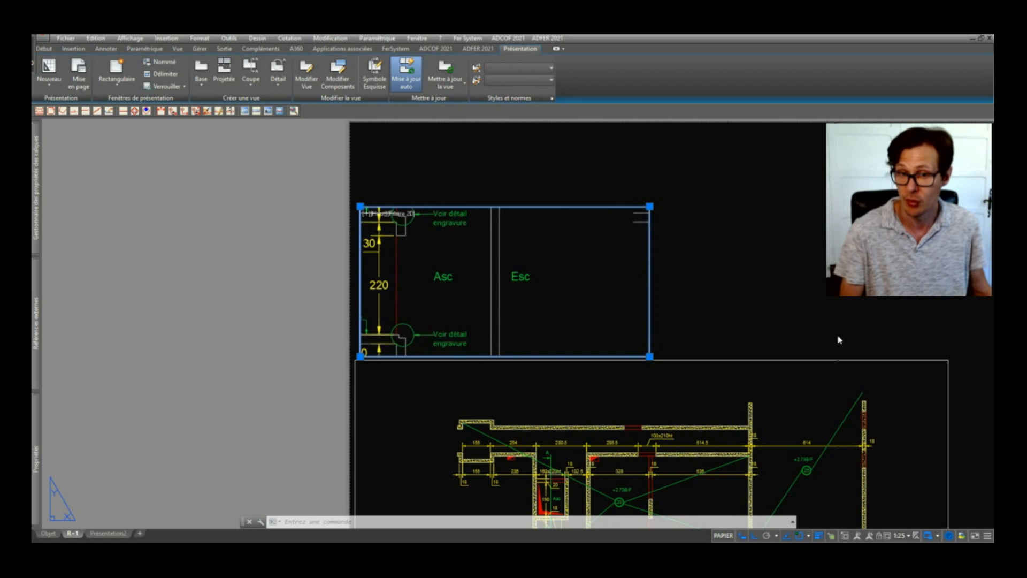
# - Restore the section details viewport's scale to 1:50 and deselect it
pyautogui.click(900, 536)
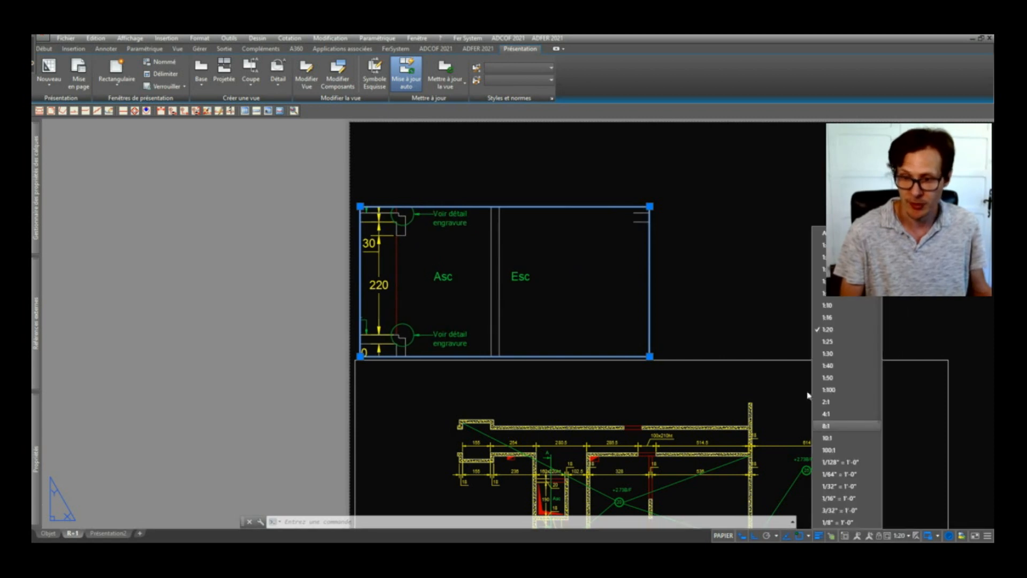
pyautogui.click(851, 378)
pyautogui.press('Escape')
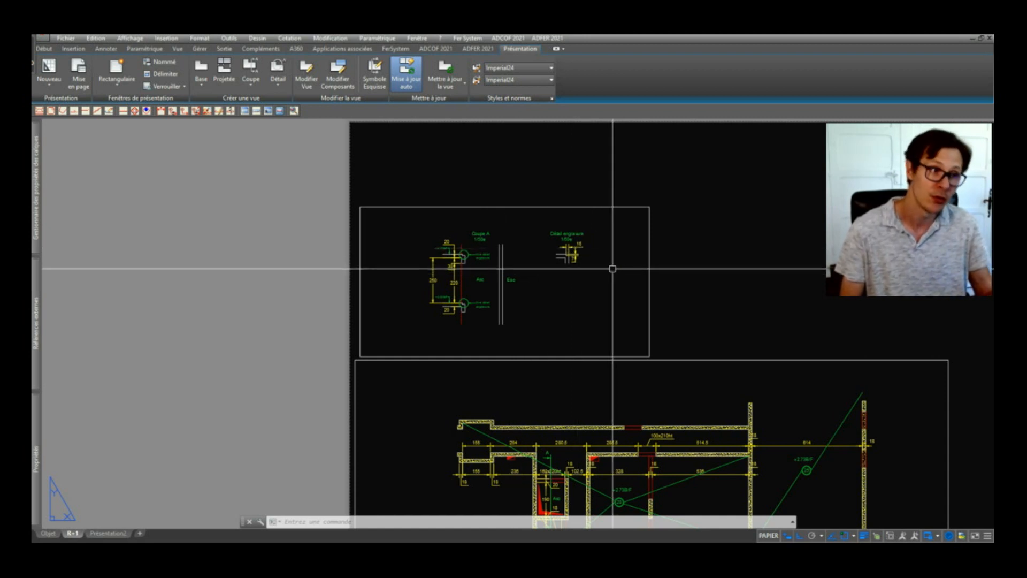
# - Examine the Coupe A and Détail engravure drawings and the floor plan on the layout, close up and as a whole sheet
pyautogui.scroll(6, 601, 262)
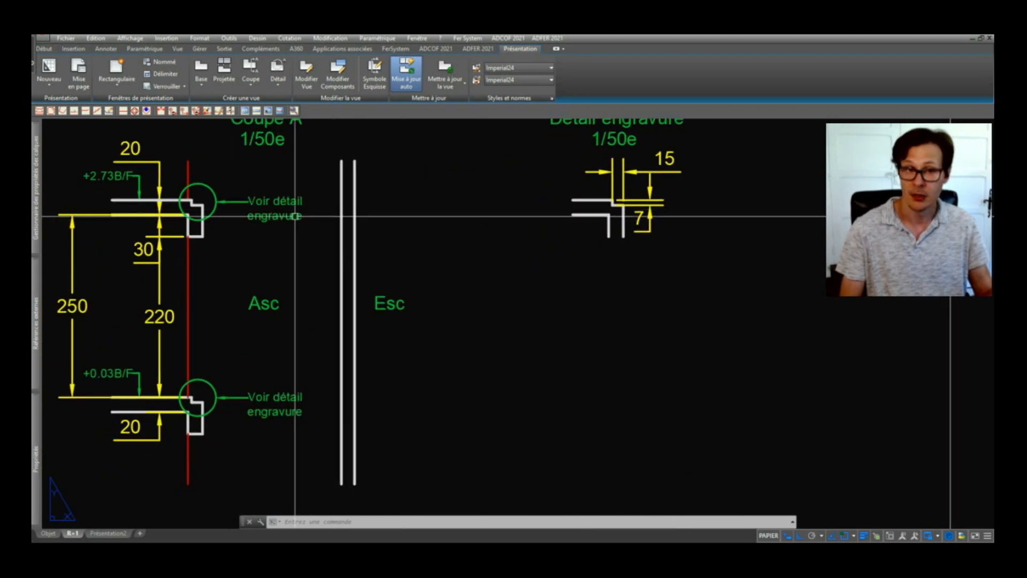
pyautogui.scroll(-2, 337, 299)
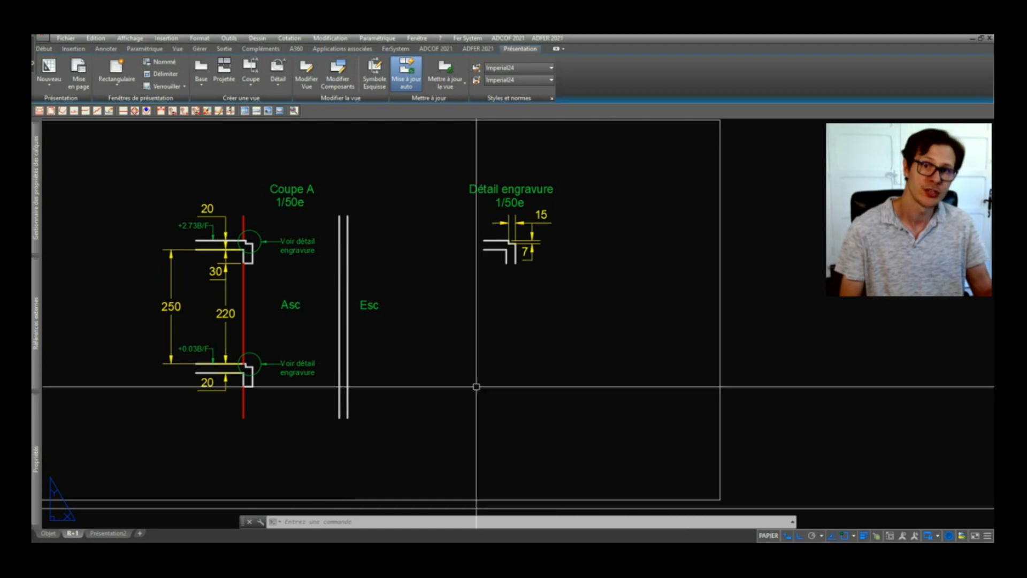
pyautogui.scroll(-4, 454, 406)
pyautogui.scroll(8, 495, 372)
pyautogui.scroll(1, 597, 372)
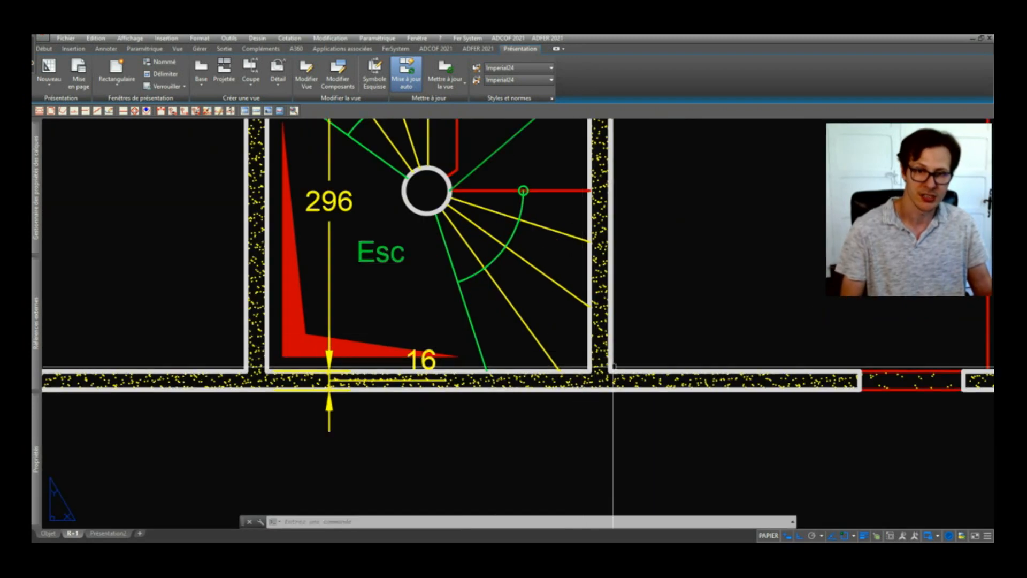
pyautogui.scroll(-8, 601, 366)
pyautogui.scroll(4, 476, 213)
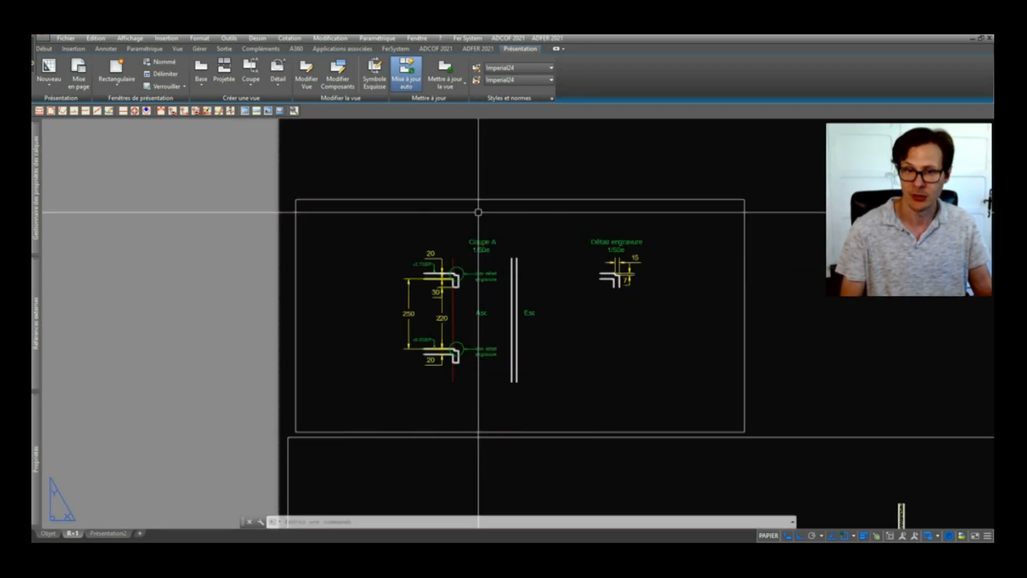
pyautogui.scroll(2, 516, 291)
pyautogui.scroll(-5, 546, 289)
pyautogui.scroll(3, 547, 288)
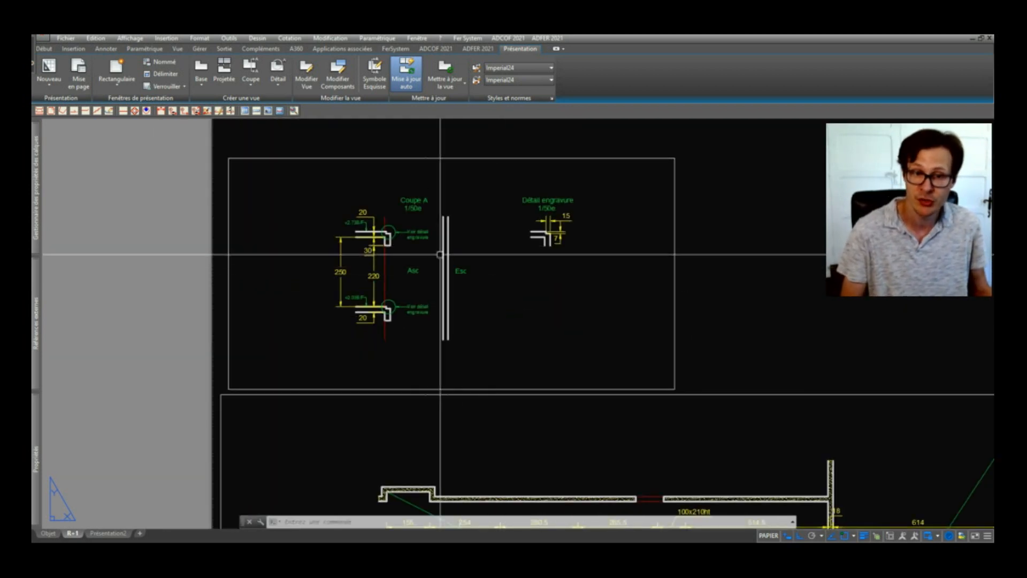
pyautogui.scroll(-2, 402, 230)
pyautogui.scroll(-4, 466, 282)
pyautogui.scroll(3, 461, 280)
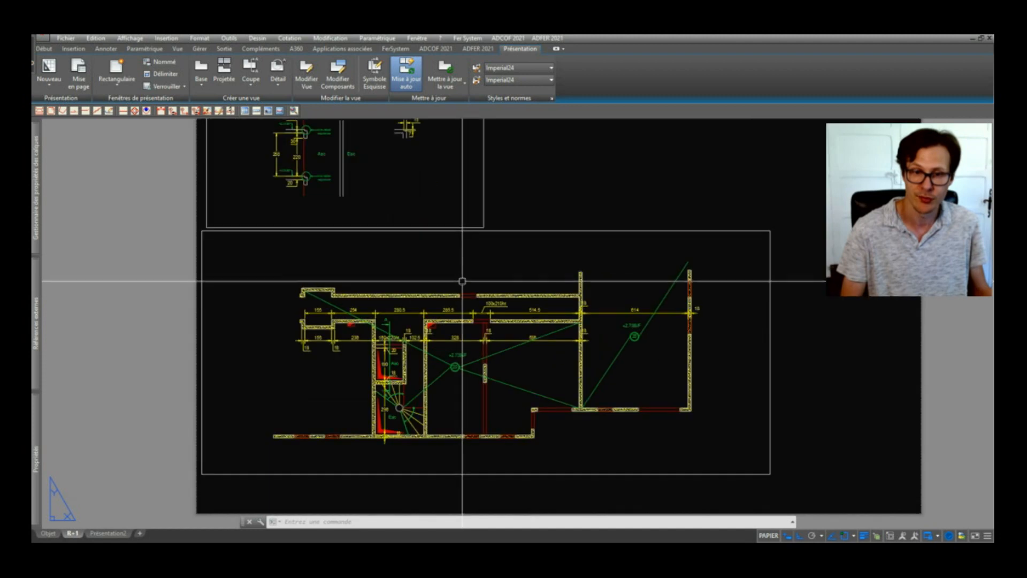
pyautogui.scroll(-2, 462, 270)
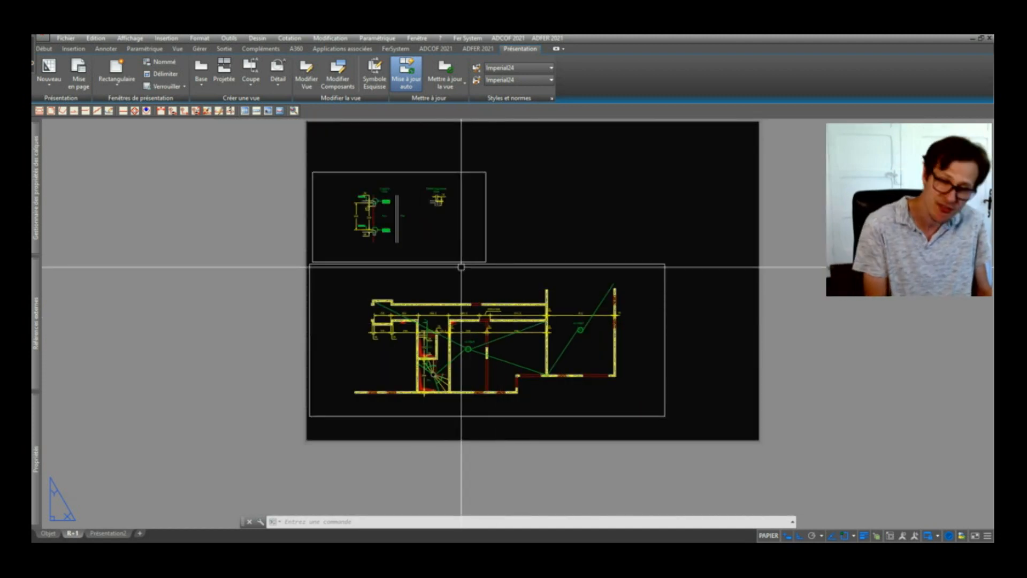
# - Start plotting the R+1 layout and preview the plot with no plot style table assigned
pyautogui.hotkey('ctrl', 'p')
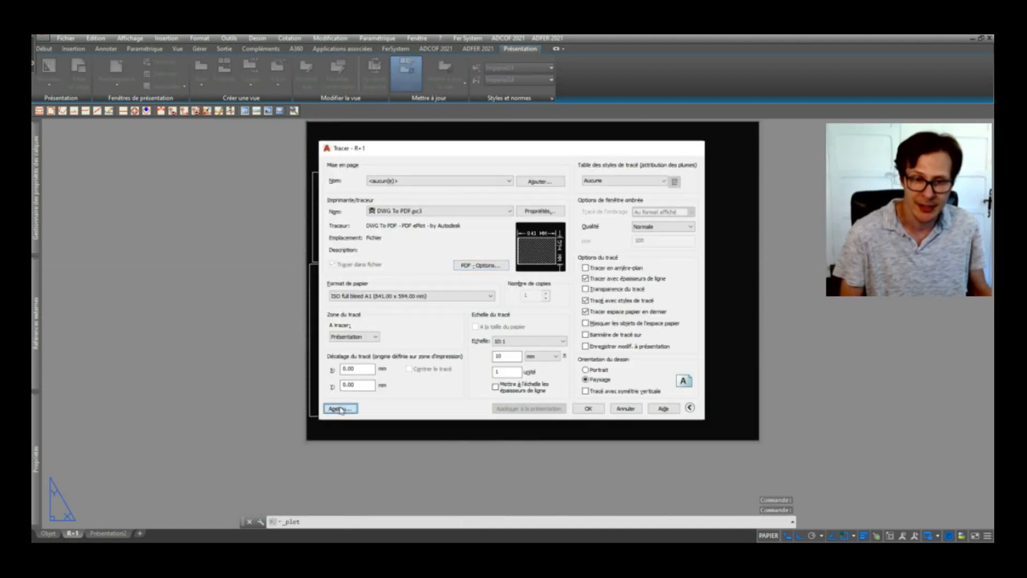
pyautogui.click(340, 409)
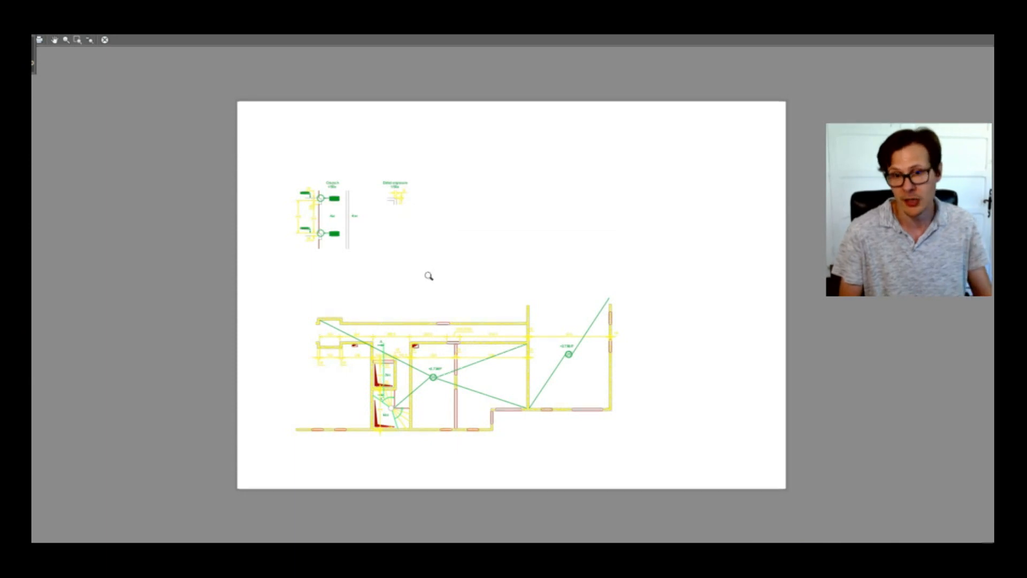
pyautogui.press('Escape')
# - Try the acad.ctb plot style table and preview the plot with it
pyautogui.click(602, 182)
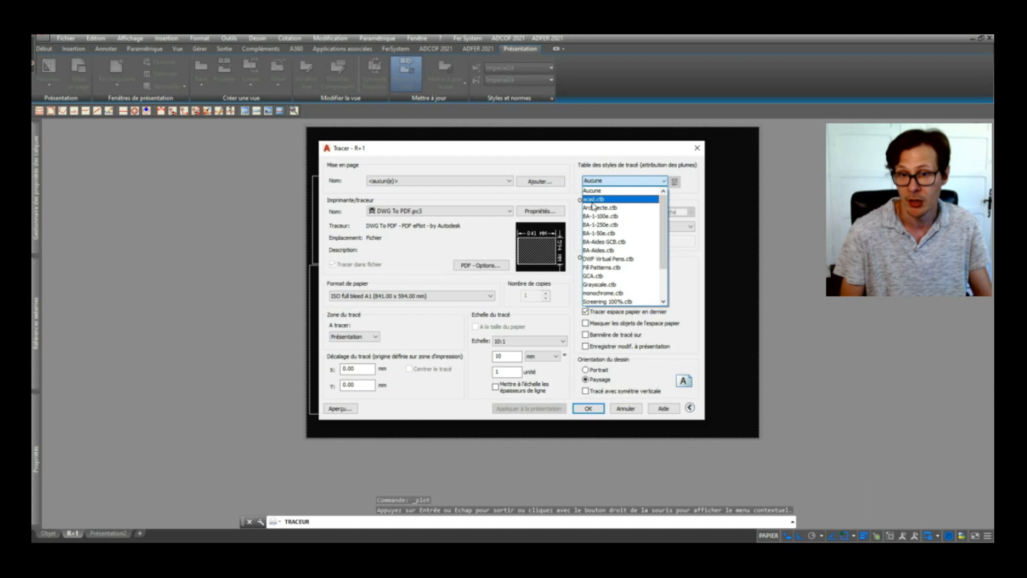
pyautogui.click(594, 199)
pyautogui.click(343, 408)
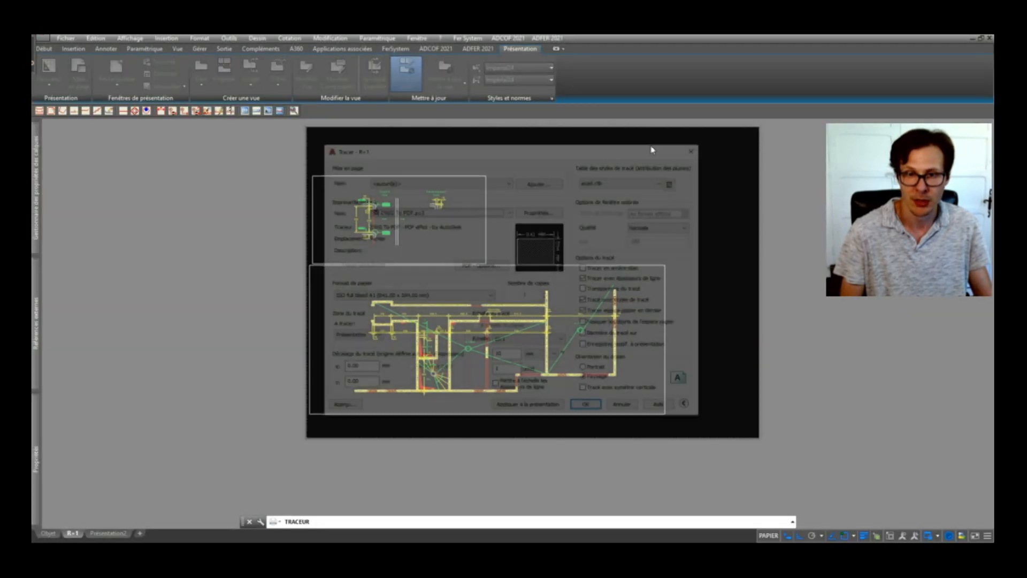
# - Assign the monochrome.ctb plot style table to the plot and open its preview
pyautogui.click(619, 182)
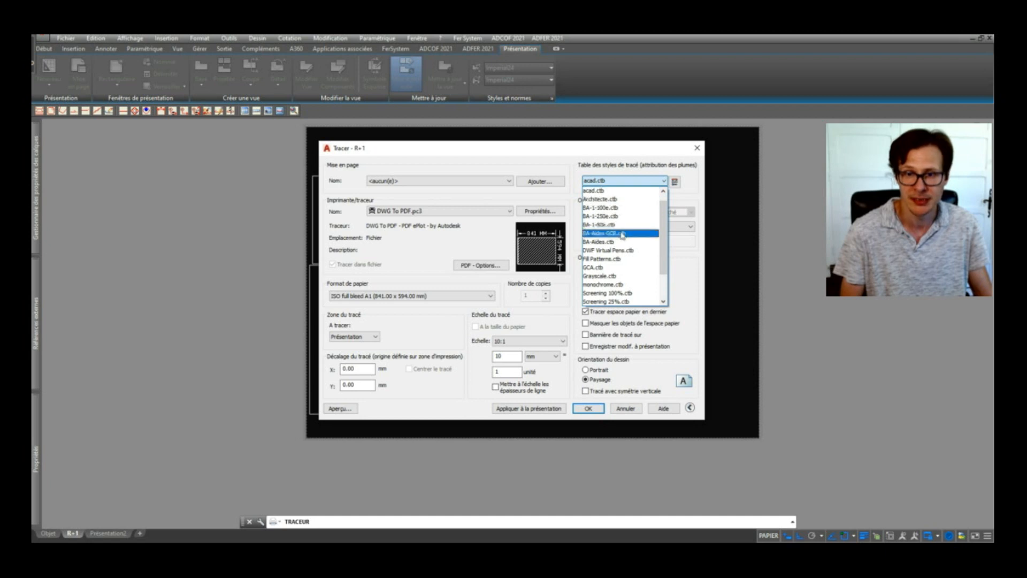
pyautogui.scroll(-4, 627, 270)
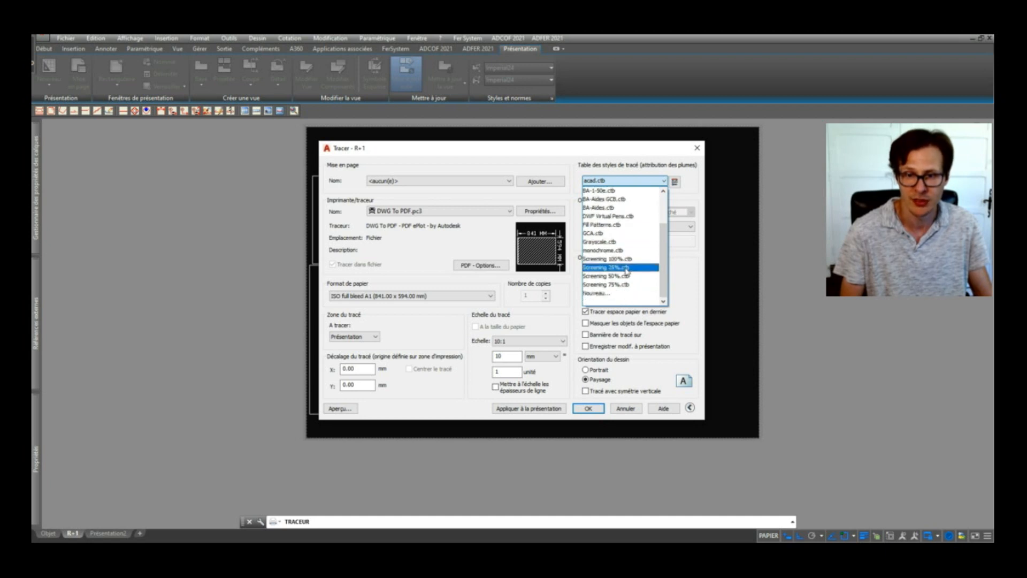
pyautogui.click(623, 250)
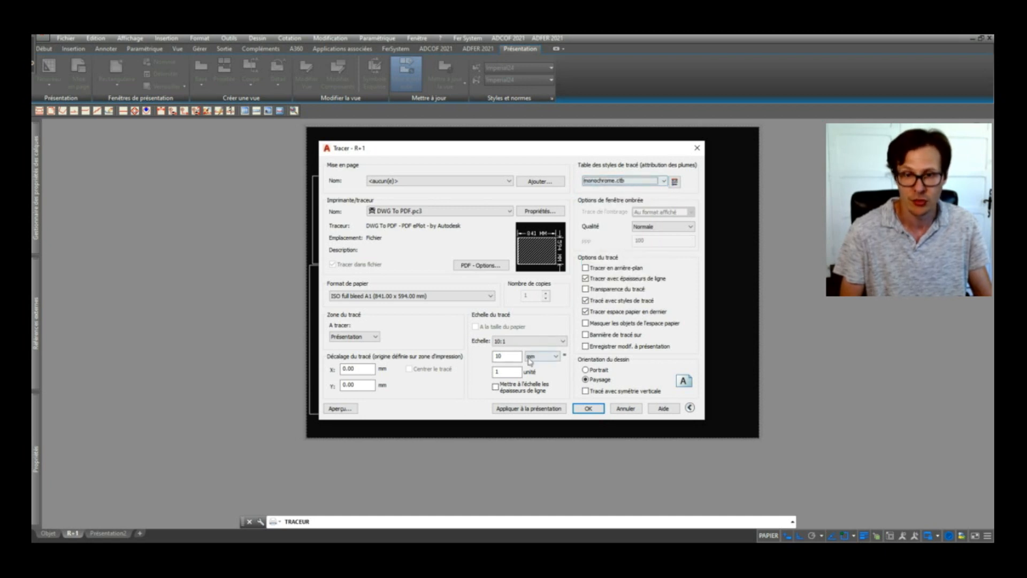
pyautogui.click(341, 410)
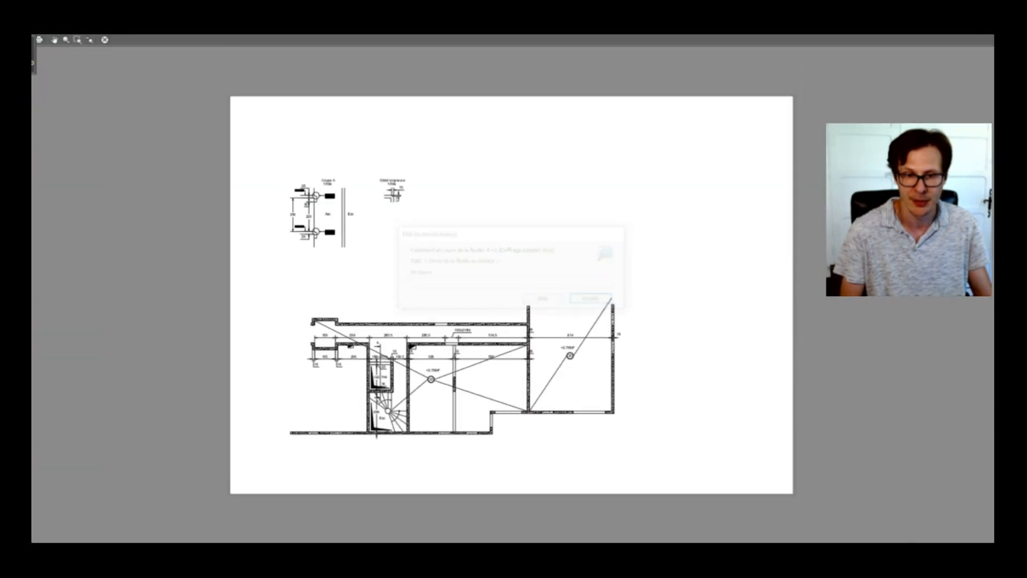
# - Examine the line weights, dimensions and text of the section details and floor plan in the monochrome plot preview
pyautogui.scroll(6, 305, 195)
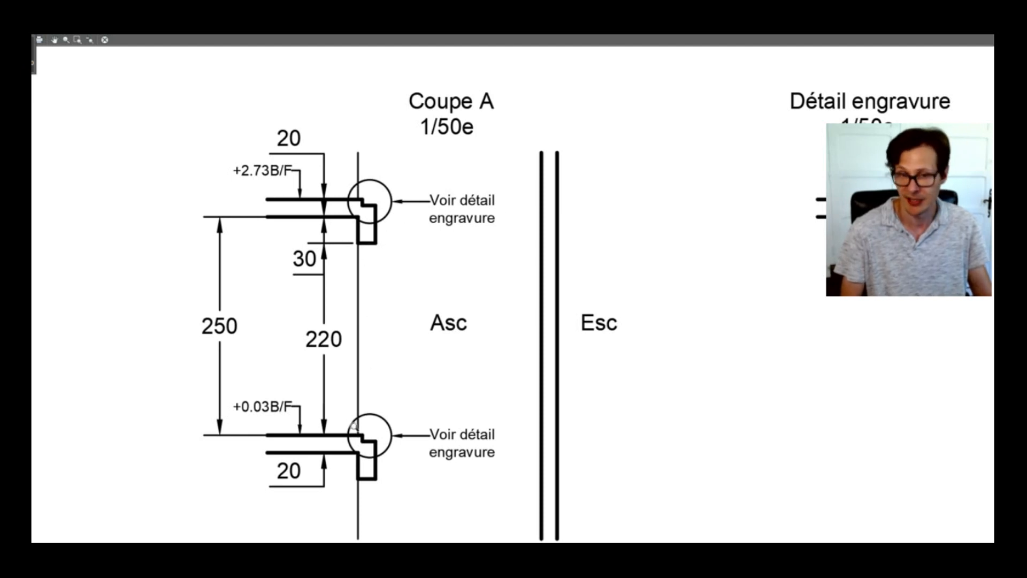
pyautogui.scroll(-5, 353, 425)
pyautogui.moveTo(518, 498); pyautogui.dragTo(509, 295, button='middle')
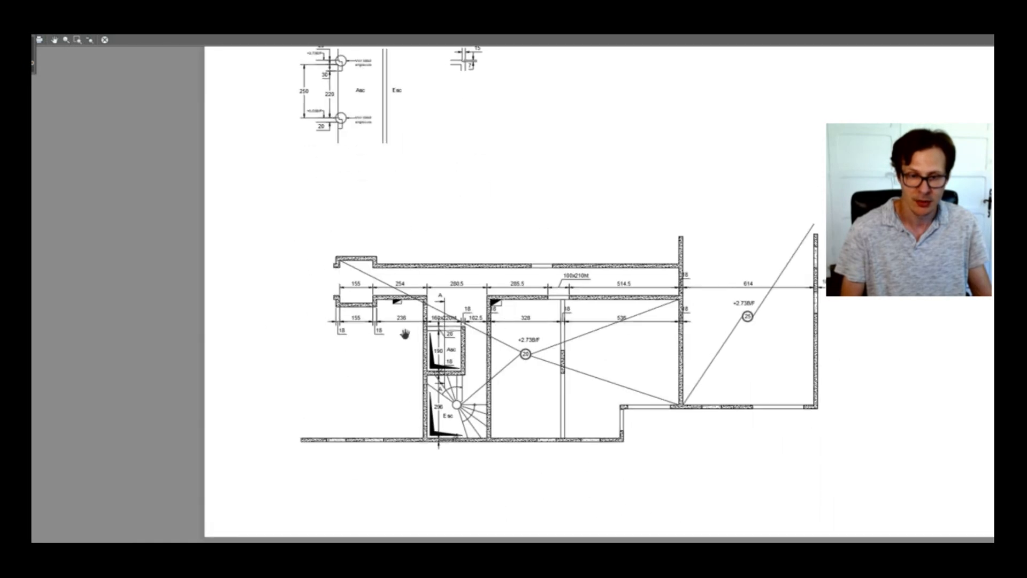
pyautogui.scroll(5, 405, 337)
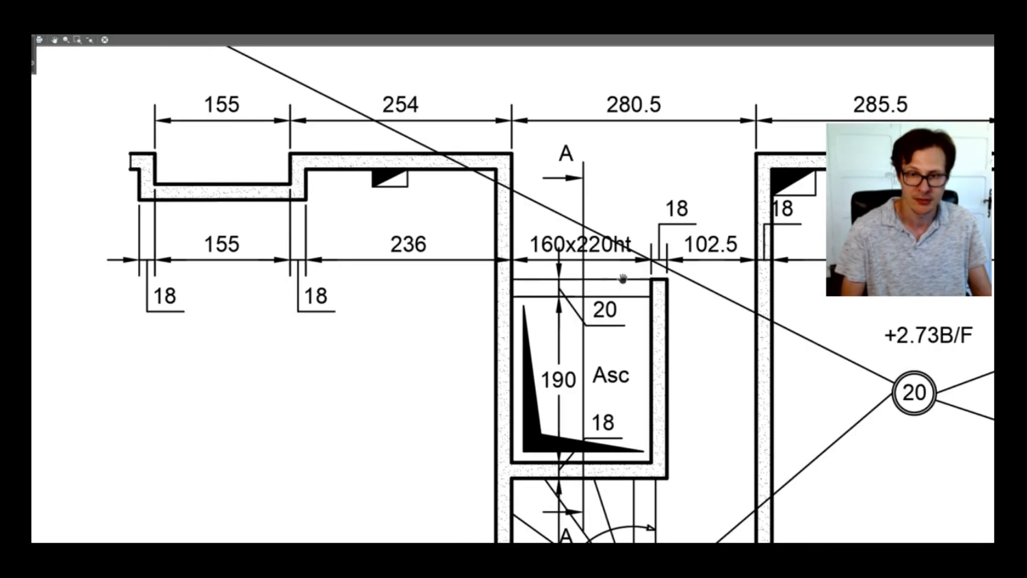
pyautogui.scroll(-3, 650, 282)
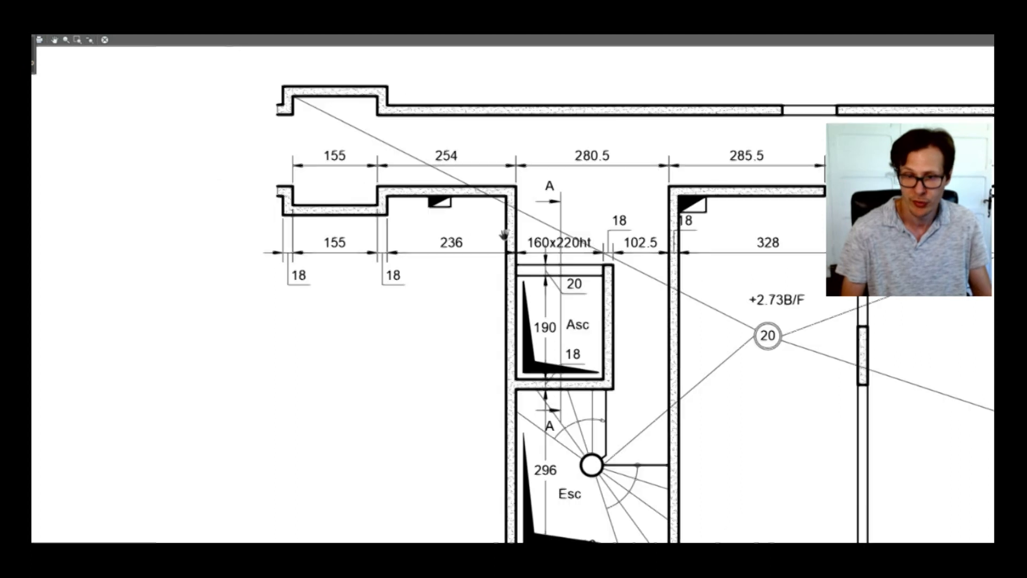
pyautogui.moveTo(561, 381); pyautogui.dragTo(540, 328, button='middle')
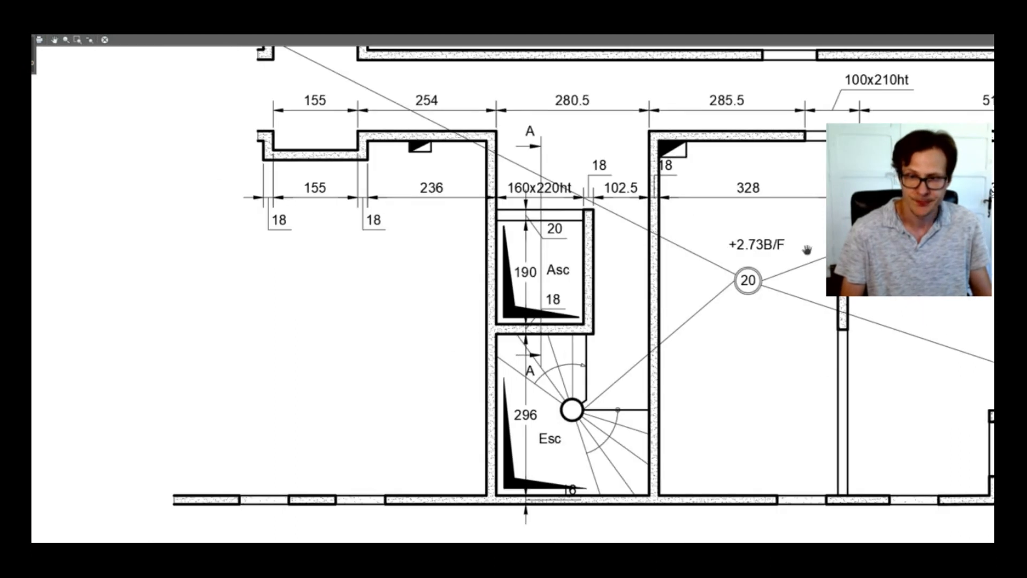
pyautogui.scroll(4, 727, 319)
pyautogui.scroll(-4, 629, 296)
pyautogui.scroll(4, 568, 232)
pyautogui.scroll(-6, 437, 272)
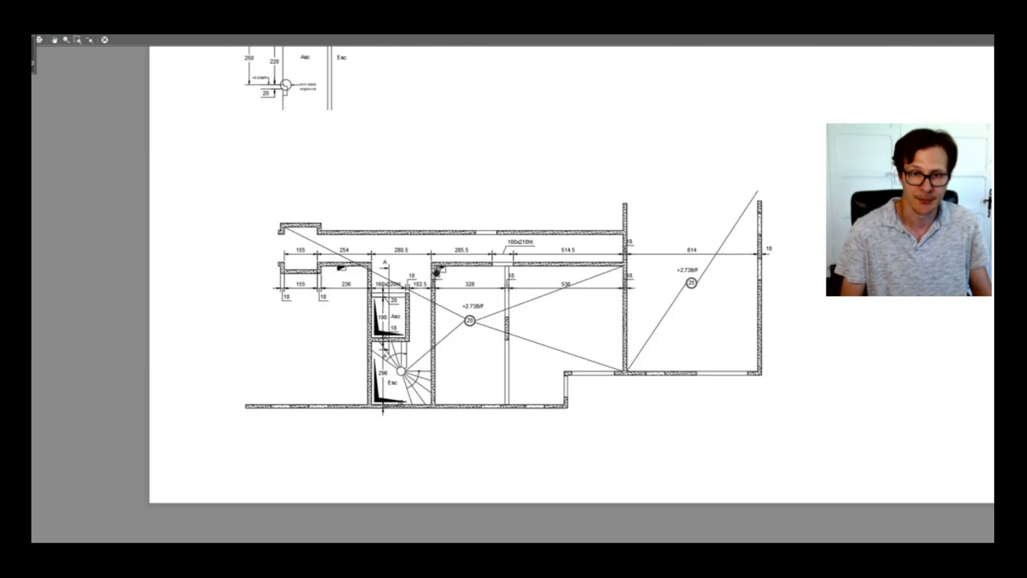
# - Inspect the plotted walls, hatching, openings and stair of the floor plan, plus the annotations of Coupe A and Détail engravure
pyautogui.scroll(4, 626, 280)
pyautogui.scroll(3, 538, 282)
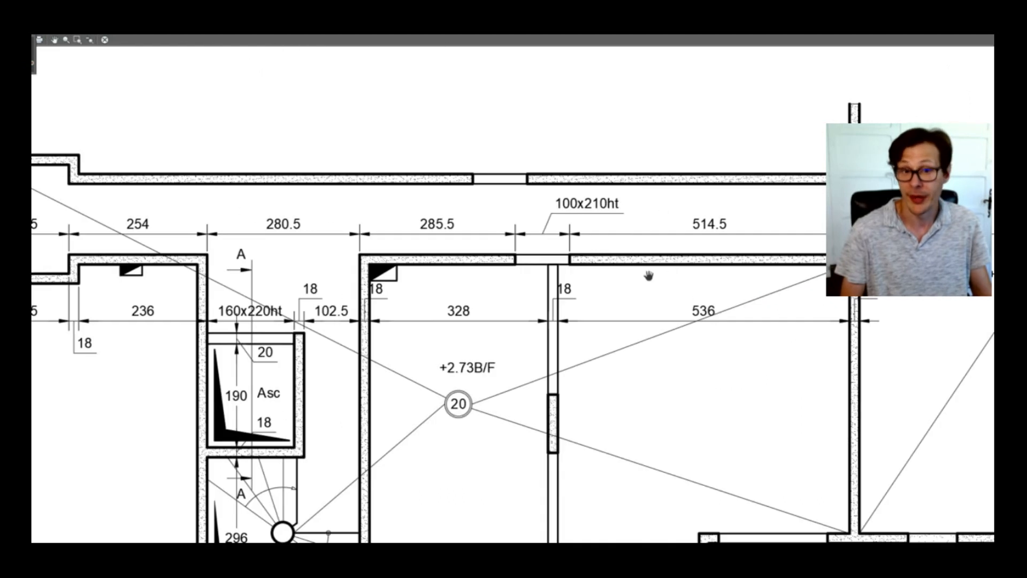
pyautogui.scroll(-2, 645, 318)
pyautogui.scroll(3, 332, 303)
pyautogui.scroll(-5, 321, 292)
pyautogui.scroll(3, 717, 318)
pyautogui.scroll(1, 719, 313)
pyautogui.scroll(-4, 722, 309)
pyautogui.scroll(1, 675, 319)
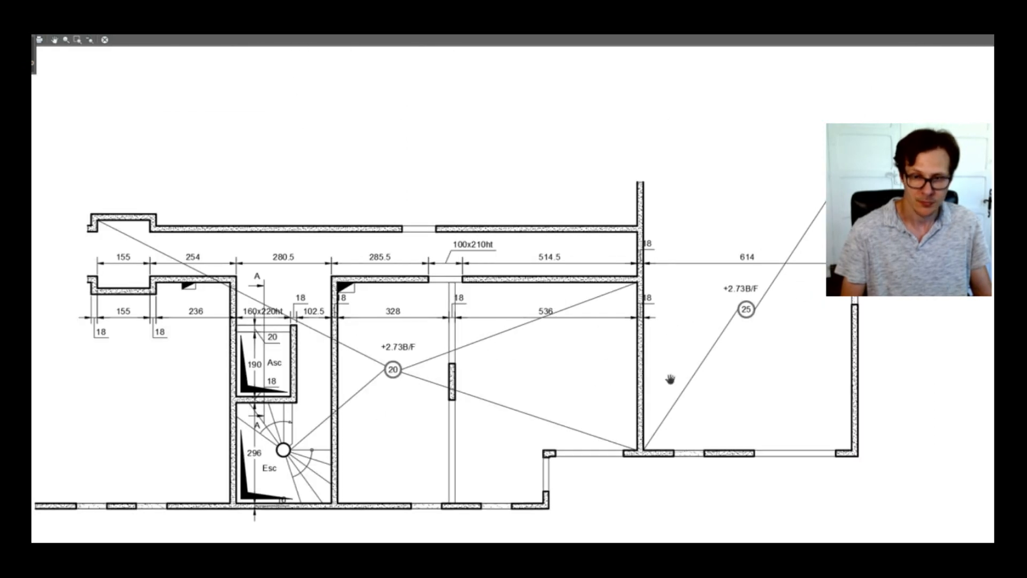
pyautogui.scroll(3, 633, 439)
pyautogui.scroll(-4, 717, 364)
pyautogui.scroll(8, 615, 381)
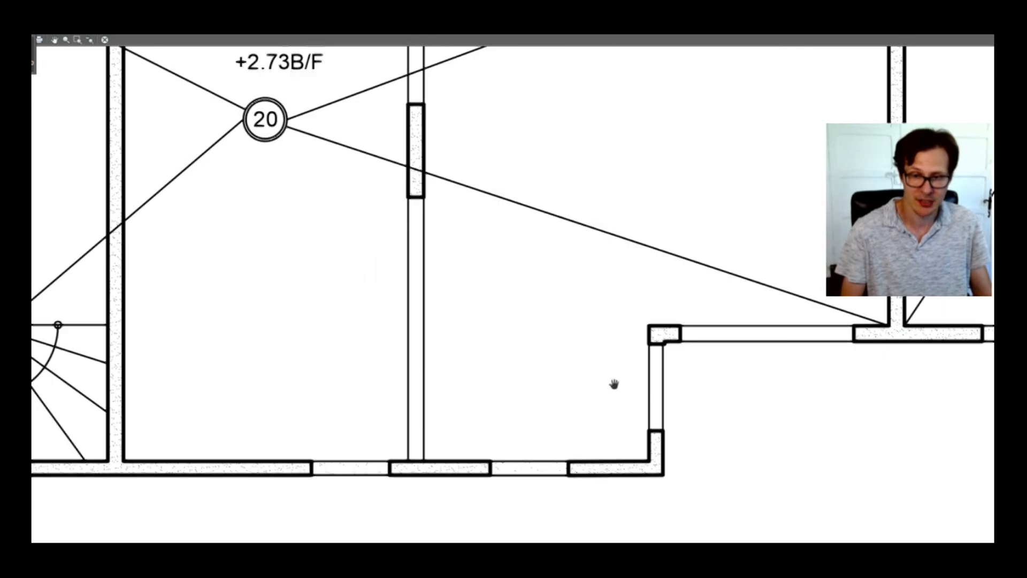
pyautogui.scroll(-4, 694, 473)
pyautogui.scroll(2, 679, 461)
pyautogui.scroll(-2, 679, 461)
pyautogui.scroll(3, 679, 461)
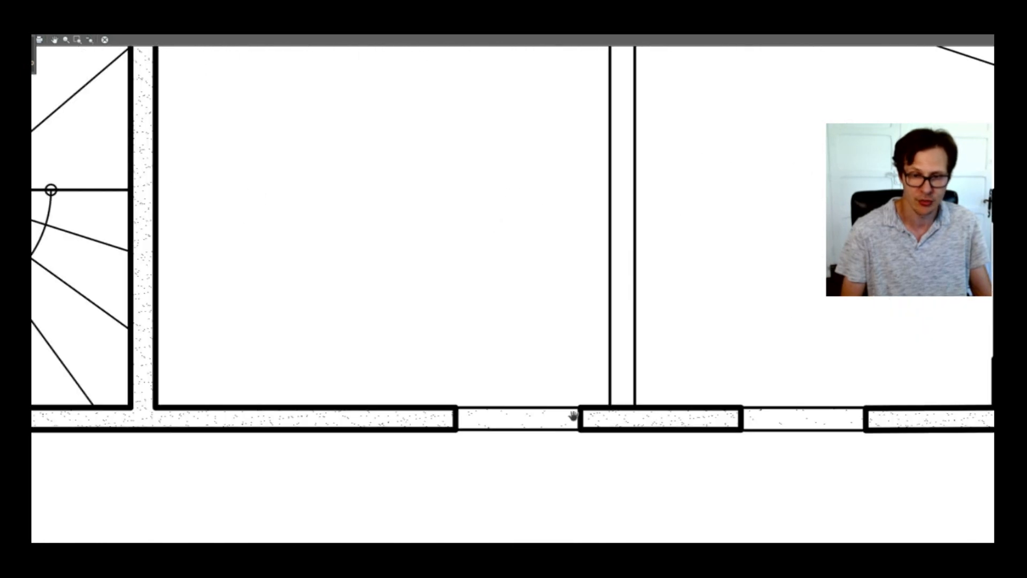
pyautogui.scroll(-3, 573, 417)
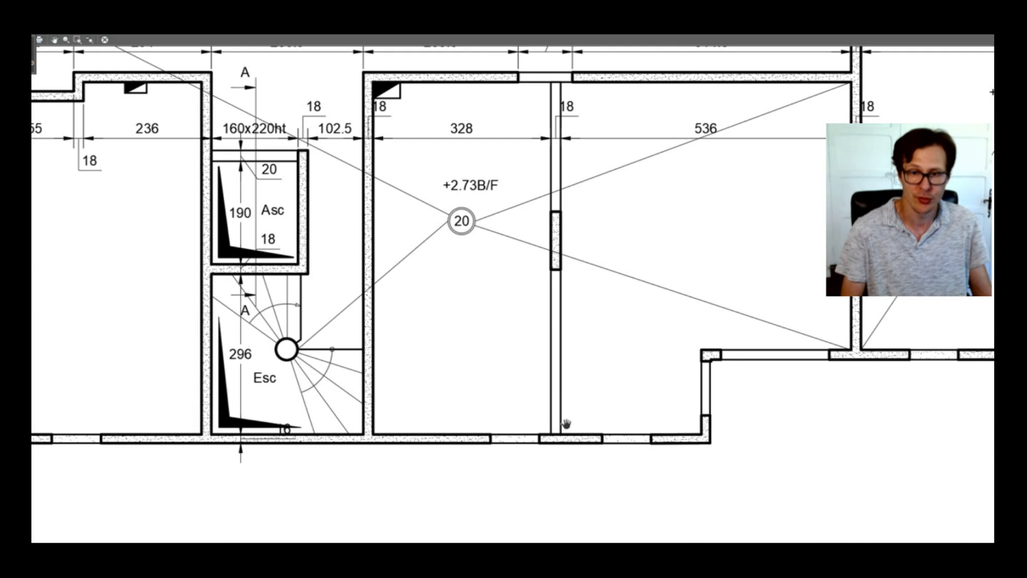
pyautogui.scroll(-3, 623, 403)
pyautogui.scroll(3, 658, 296)
pyautogui.scroll(-5, 602, 297)
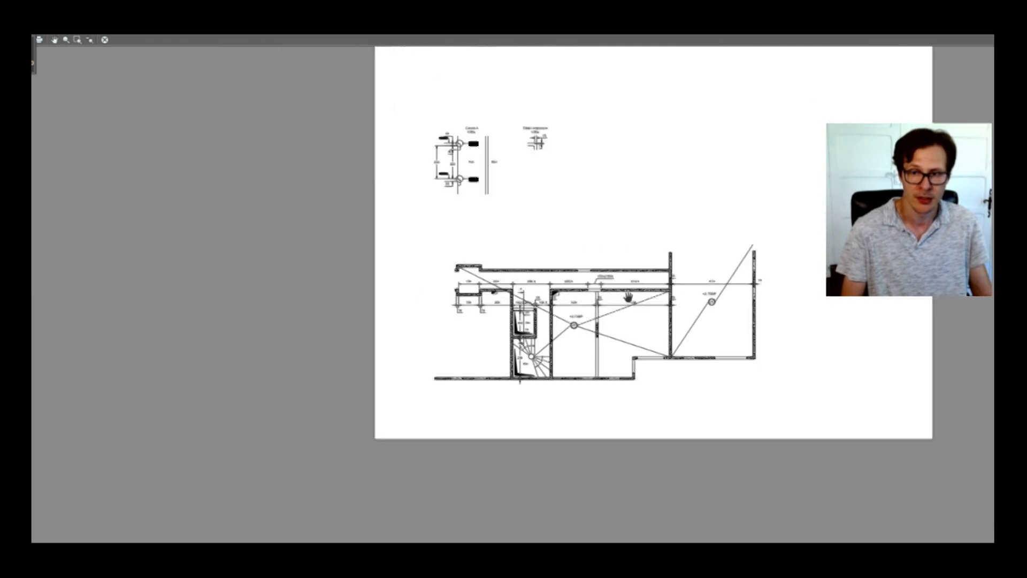
pyautogui.scroll(5, 520, 139)
pyautogui.scroll(3, 763, 128)
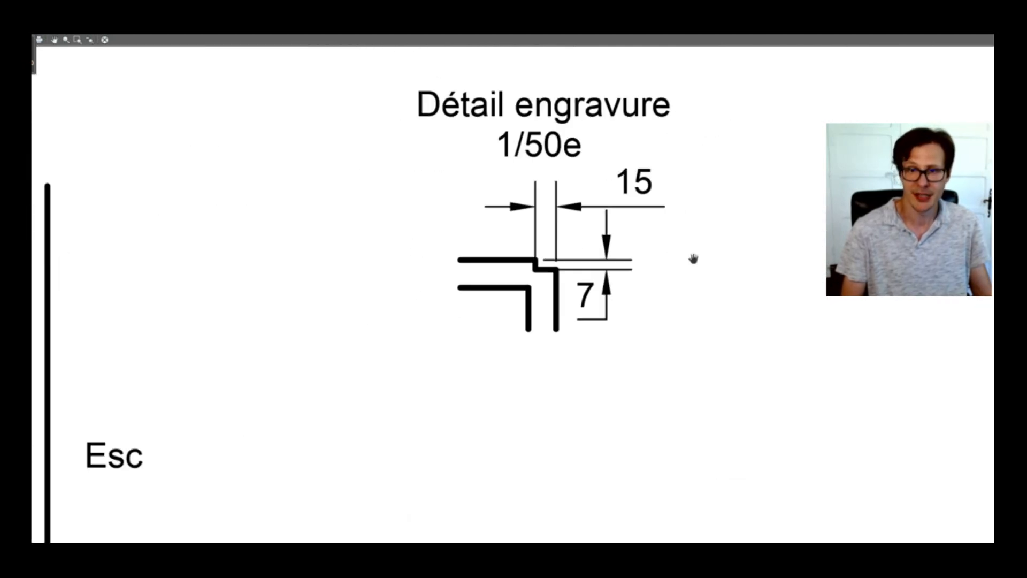
pyautogui.scroll(-5, 707, 256)
pyautogui.scroll(2, 484, 319)
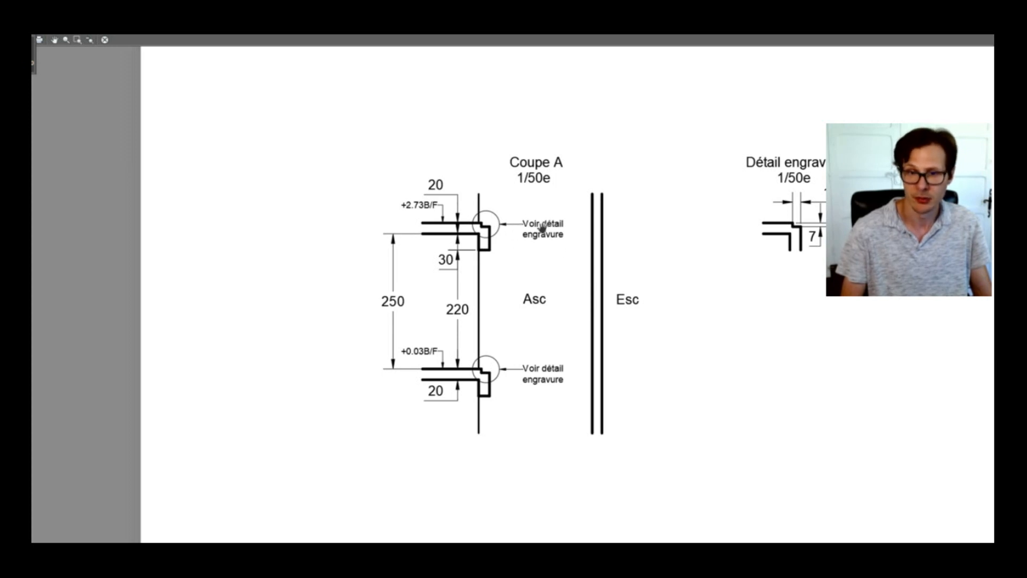
# - Close the preview, apply the plot settings to the R+1 layout without plotting, and return to the floor plan in model space
pyautogui.press('Escape')
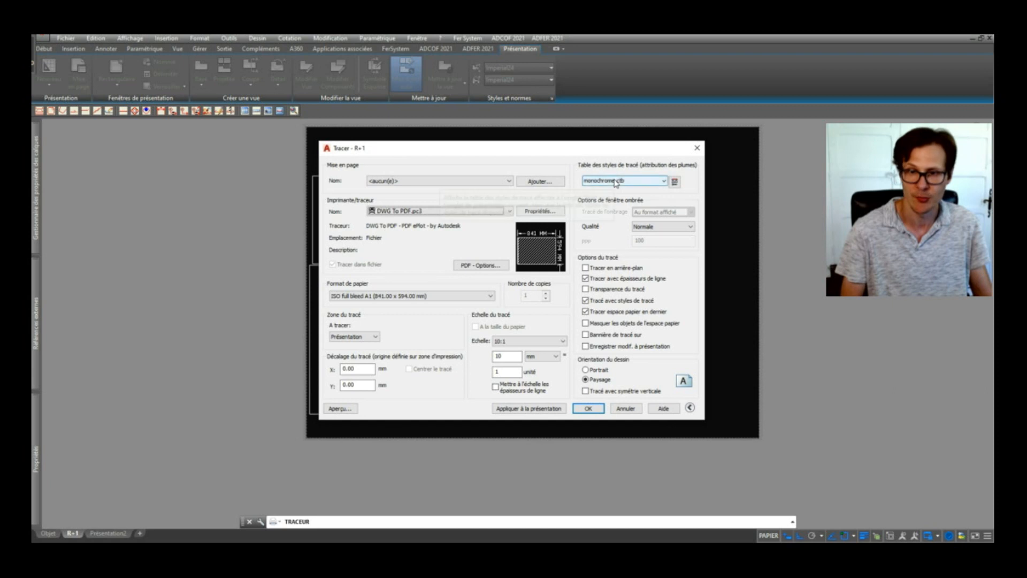
pyautogui.click(528, 409)
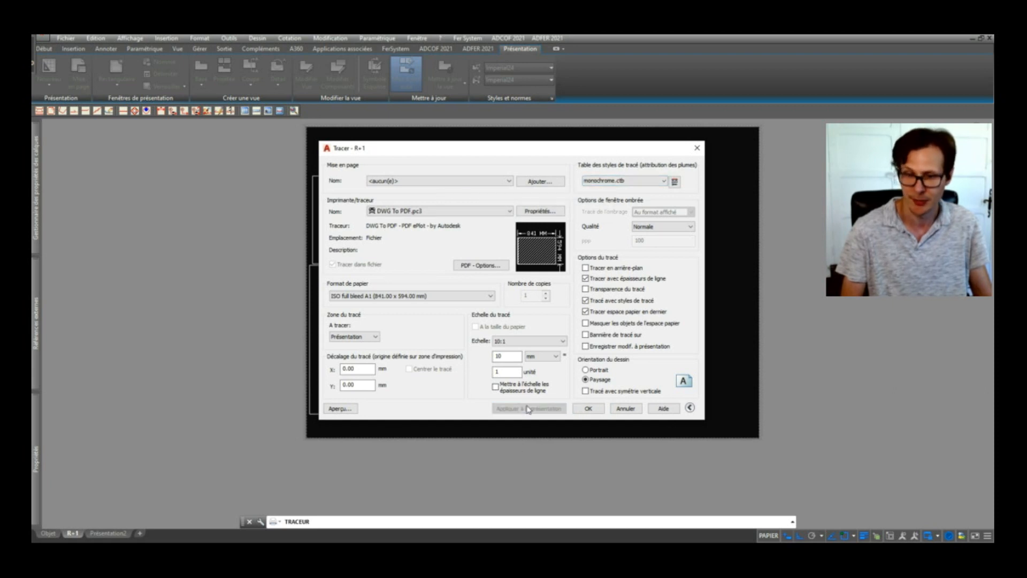
pyautogui.click(625, 409)
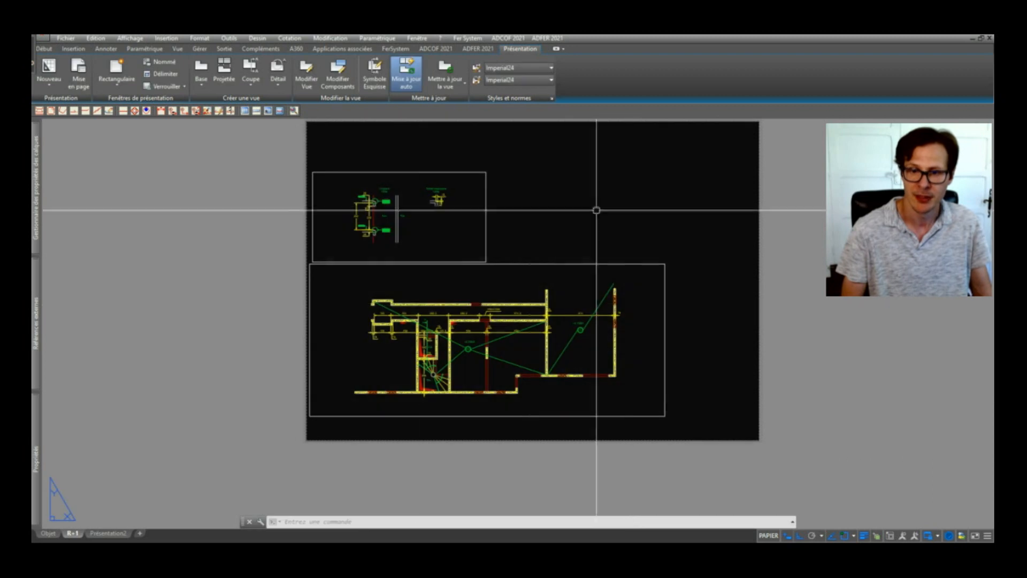
pyautogui.click(48, 533)
pyautogui.scroll(6, 374, 295)
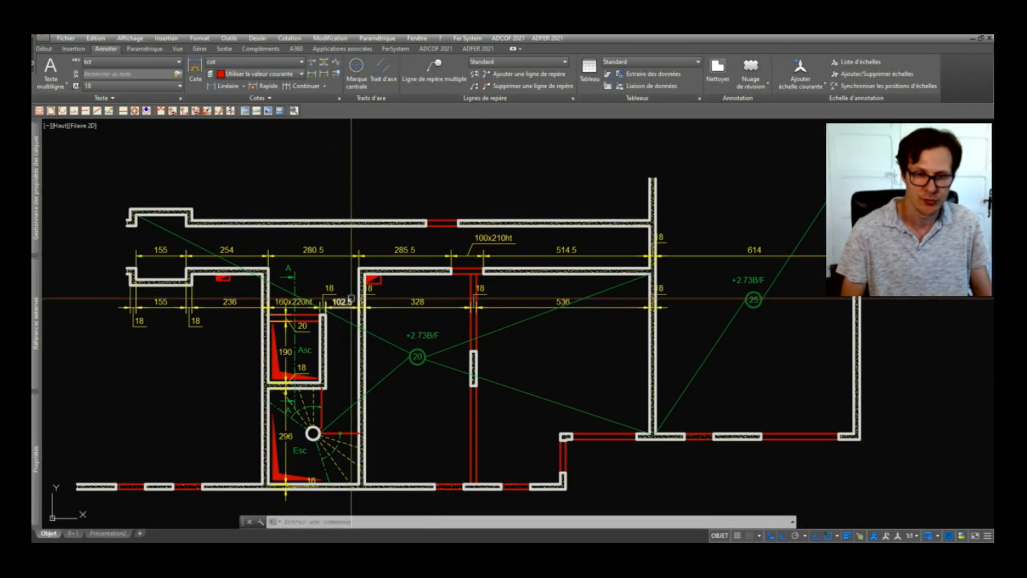
pyautogui.write('mls')
pyautogui.press('Return')
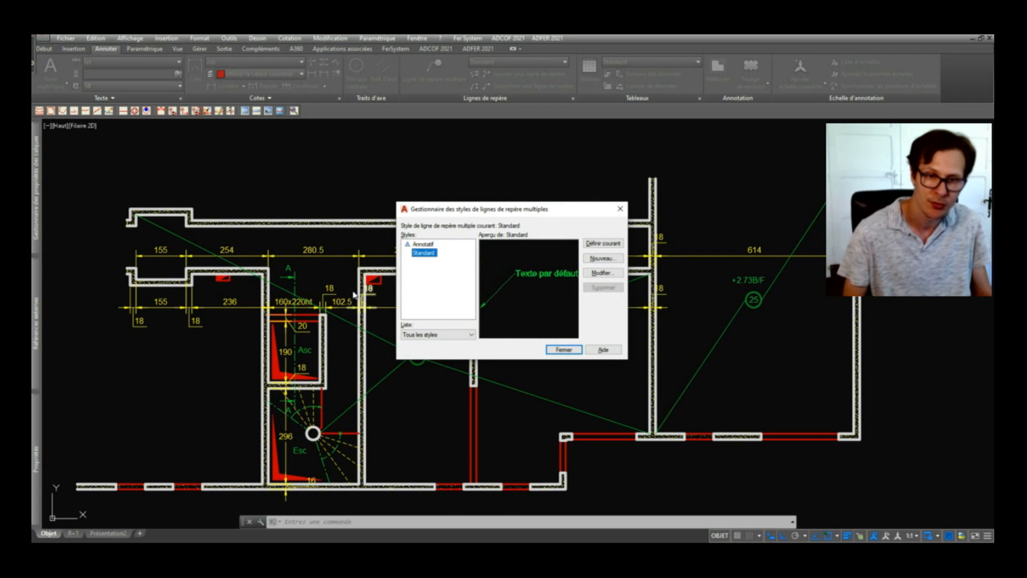
pyautogui.press('Escape')
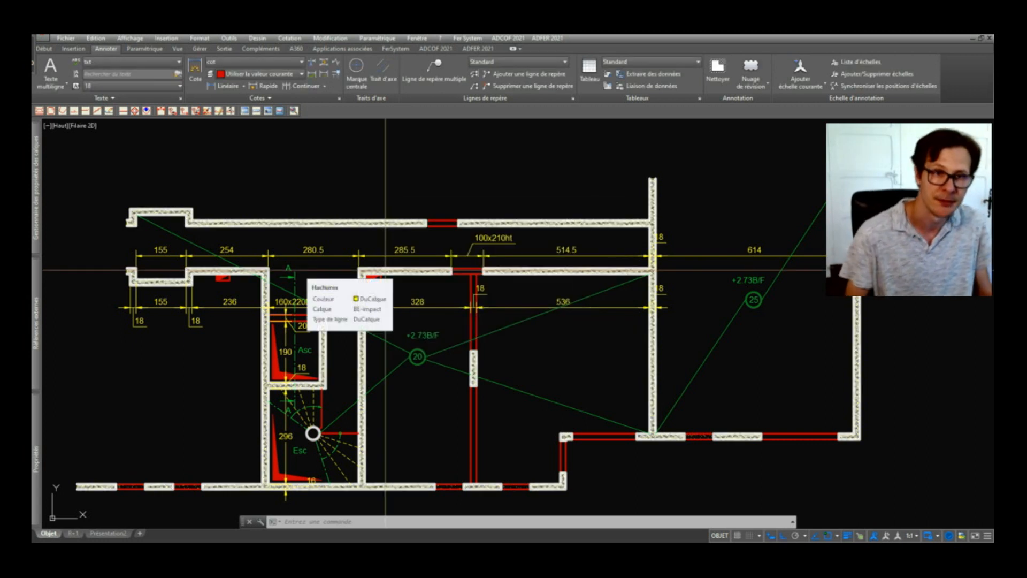
# - Modify the Standard multileader style with text height 15, landing distance 2, landing gap 2 and arrowhead size 12
pyautogui.click(495, 62)
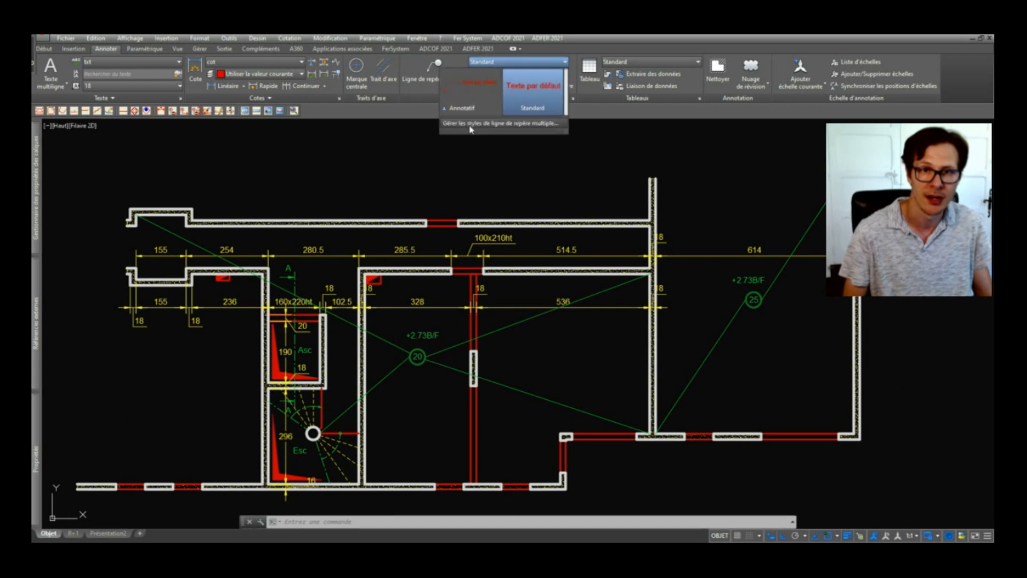
pyautogui.click(471, 123)
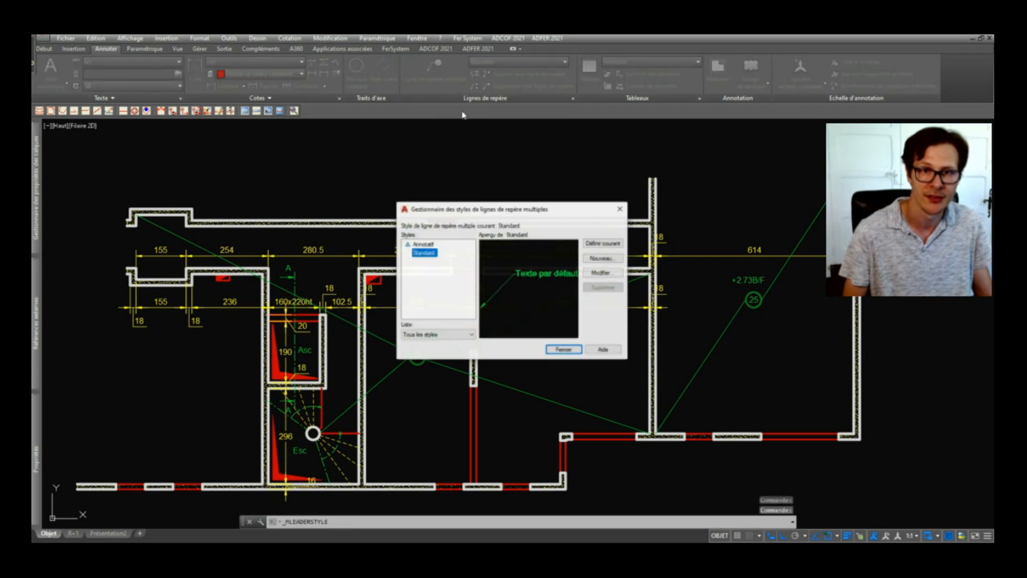
pyautogui.click(603, 272)
pyautogui.doubleClick(448, 275)
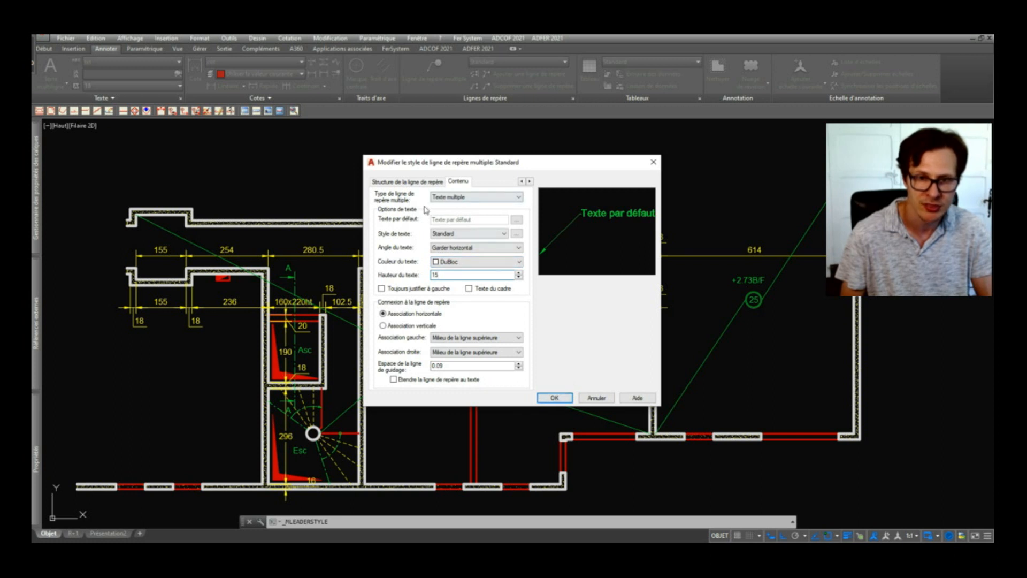
pyautogui.click(422, 182)
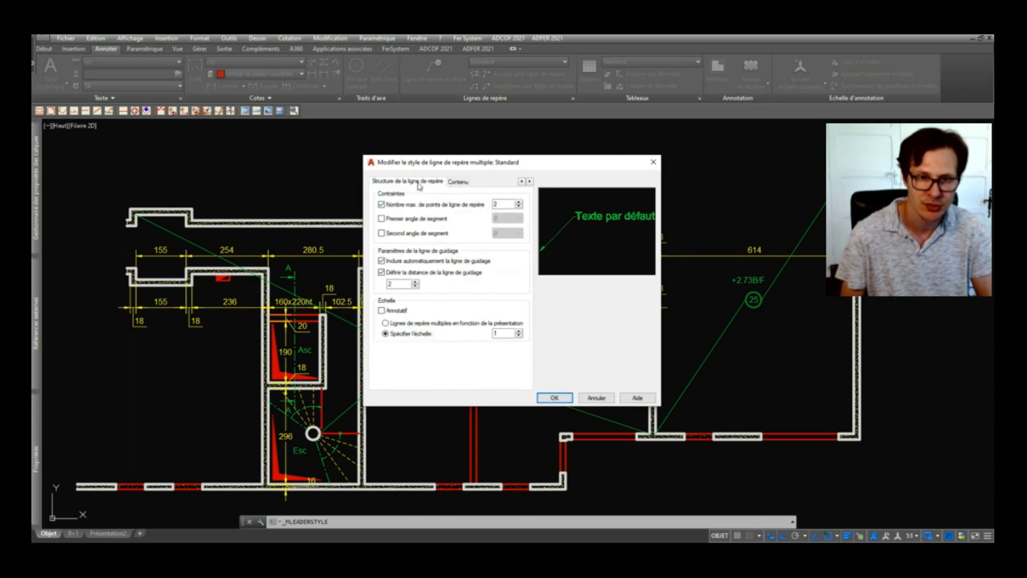
pyautogui.click(458, 182)
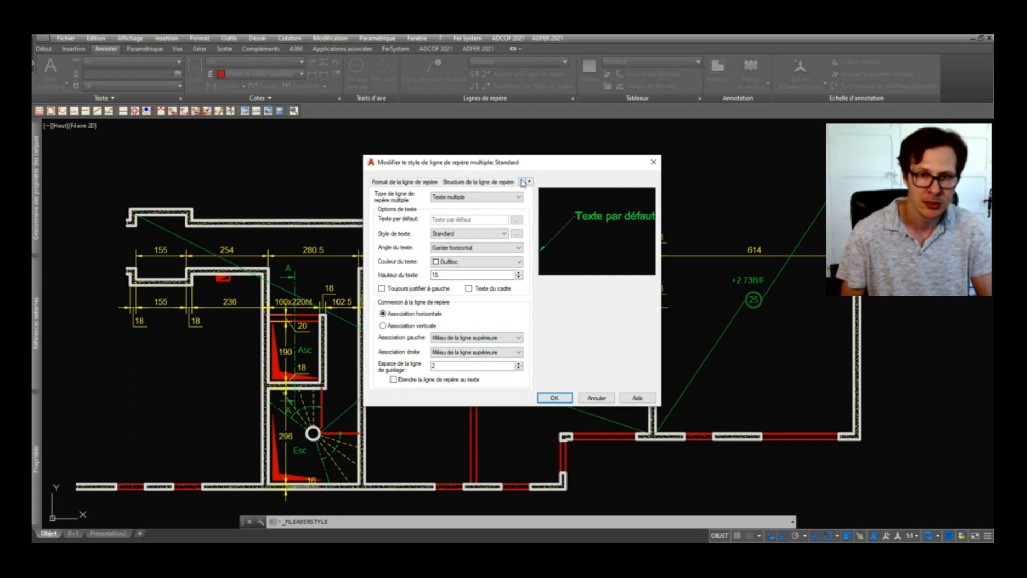
pyautogui.click(487, 182)
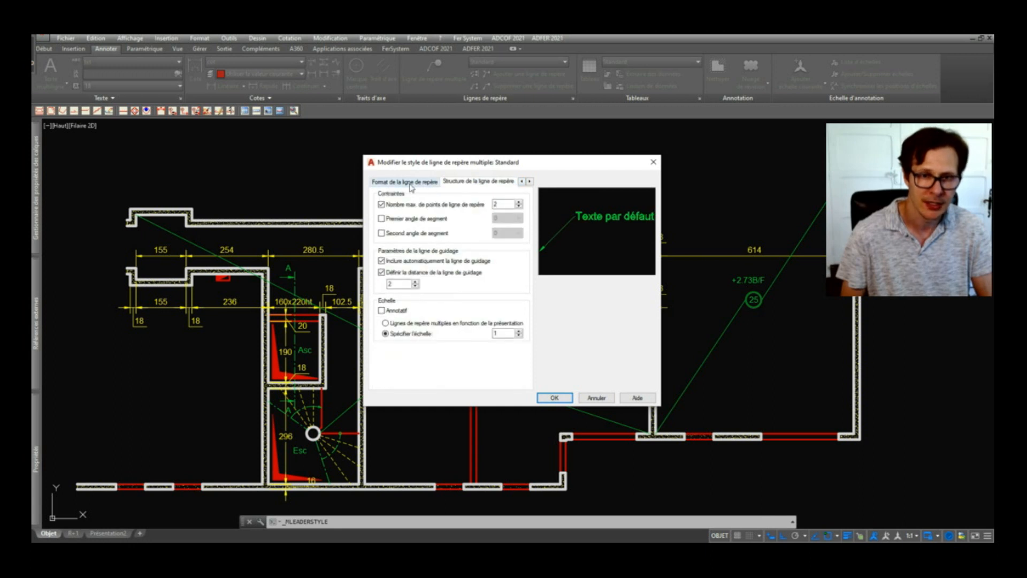
pyautogui.click(410, 183)
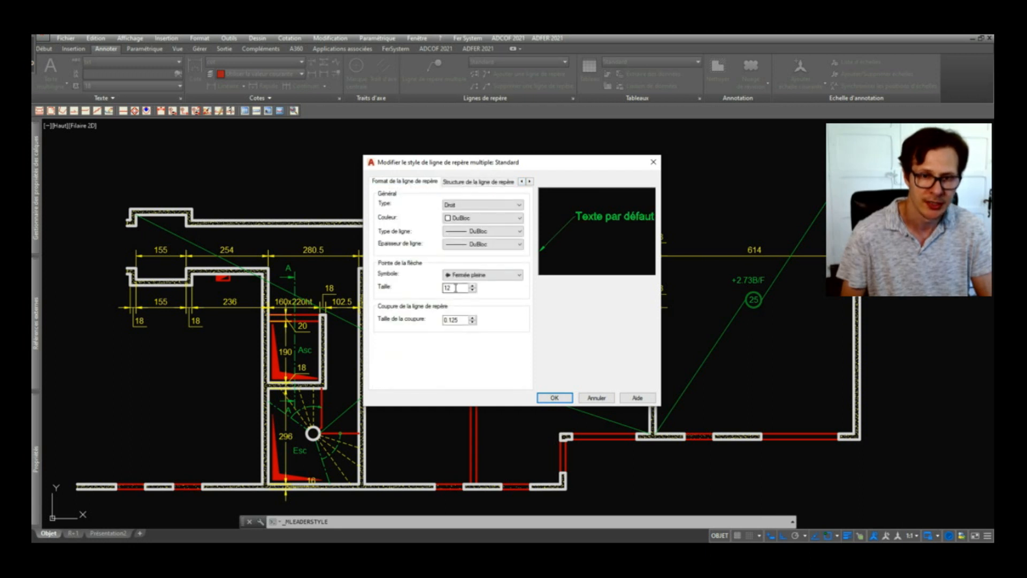
pyautogui.click(554, 398)
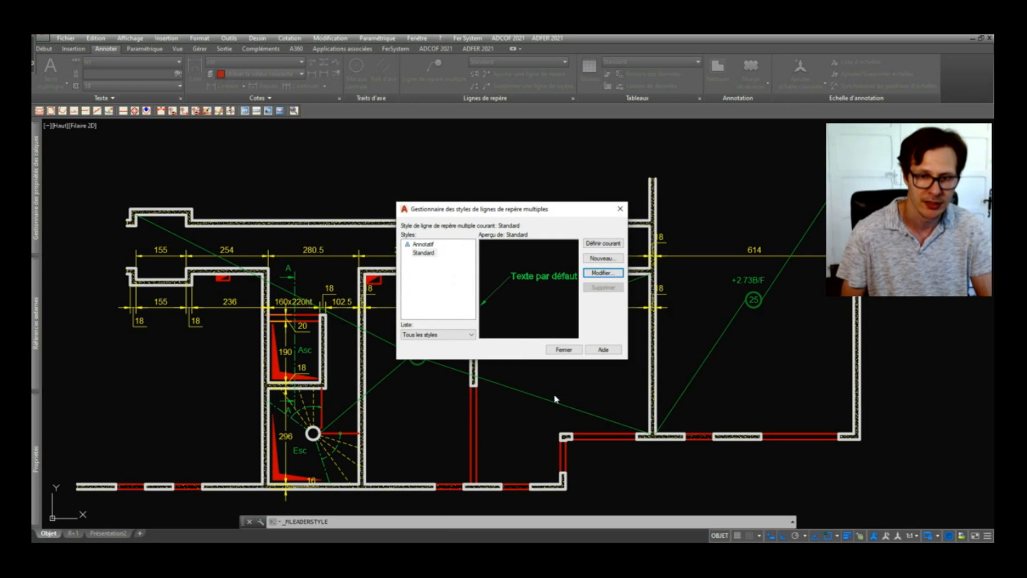
pyautogui.click(563, 349)
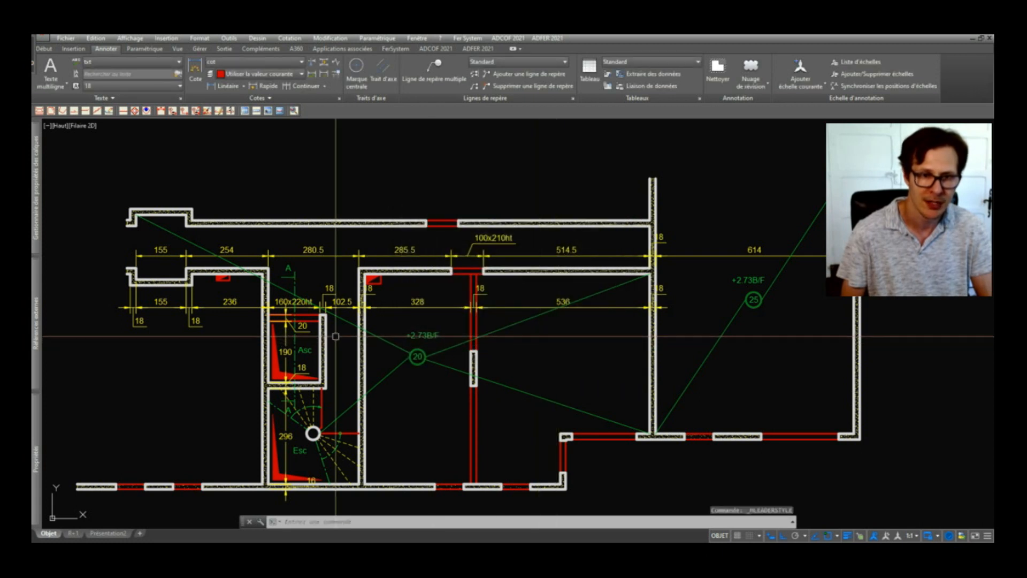
# - Lengthen the section A arrow leader above the elevator shaft by stretching its tail away from the section line
pyautogui.scroll(6, 263, 264)
pyautogui.click(458, 337)
pyautogui.click(429, 363)
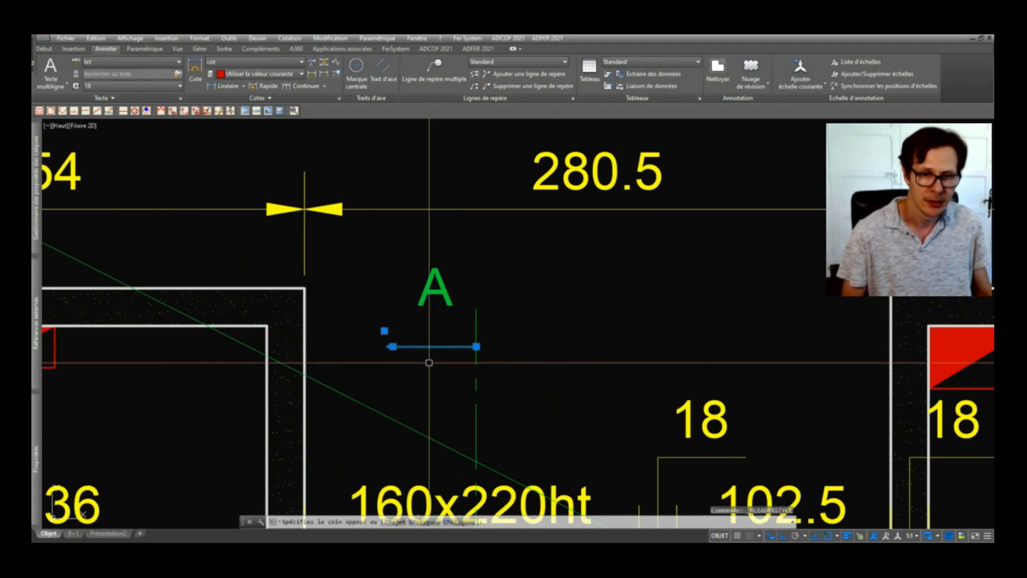
pyautogui.click(393, 347)
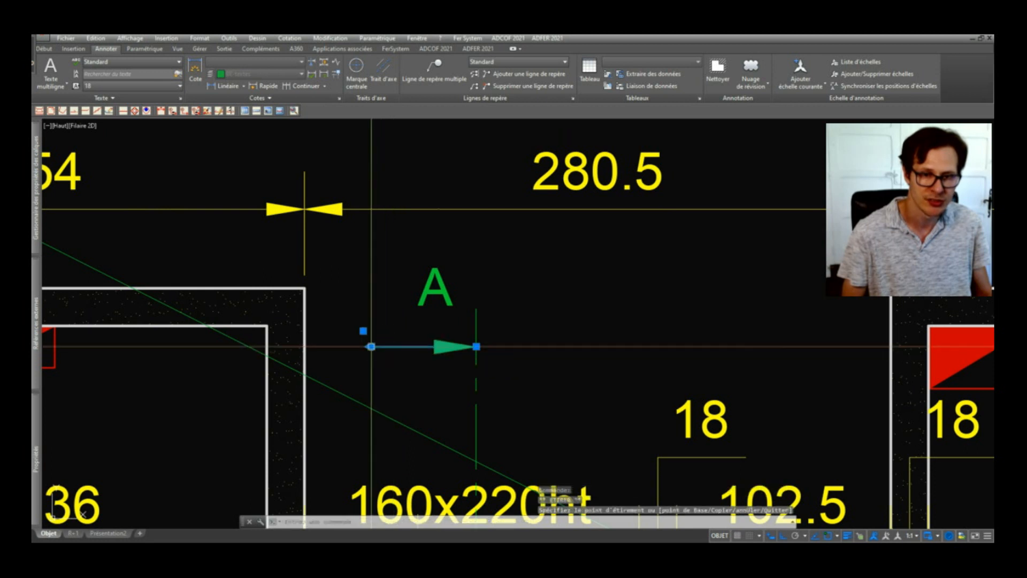
# - Lengthen the other section A arrow leader, in the stairwell, by stretching its tail away from the section line
pyautogui.scroll(-5, 374, 343)
pyautogui.scroll(6, 431, 417)
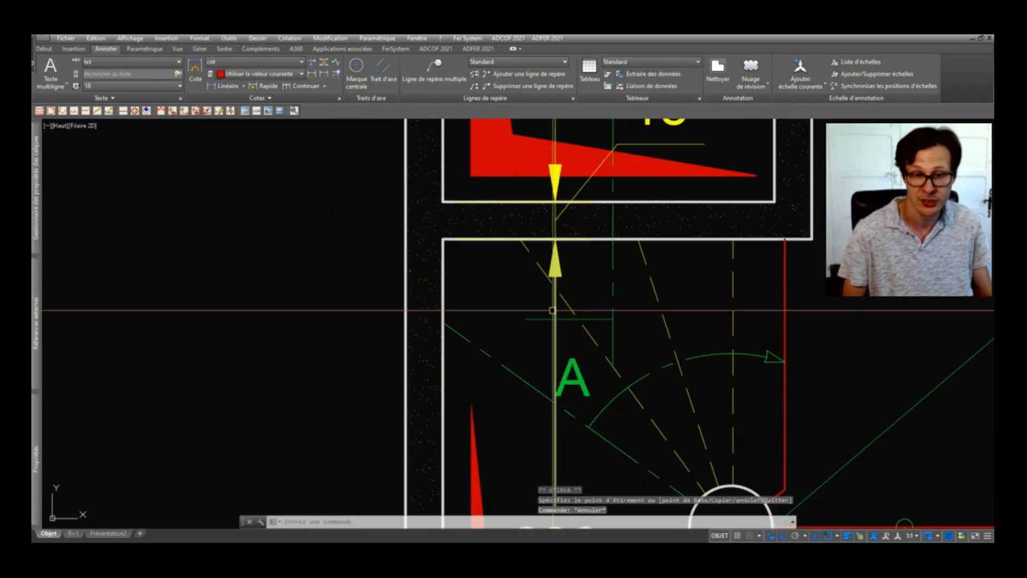
pyautogui.press('Escape')
pyautogui.click(530, 319)
pyautogui.scroll(5, 529, 320)
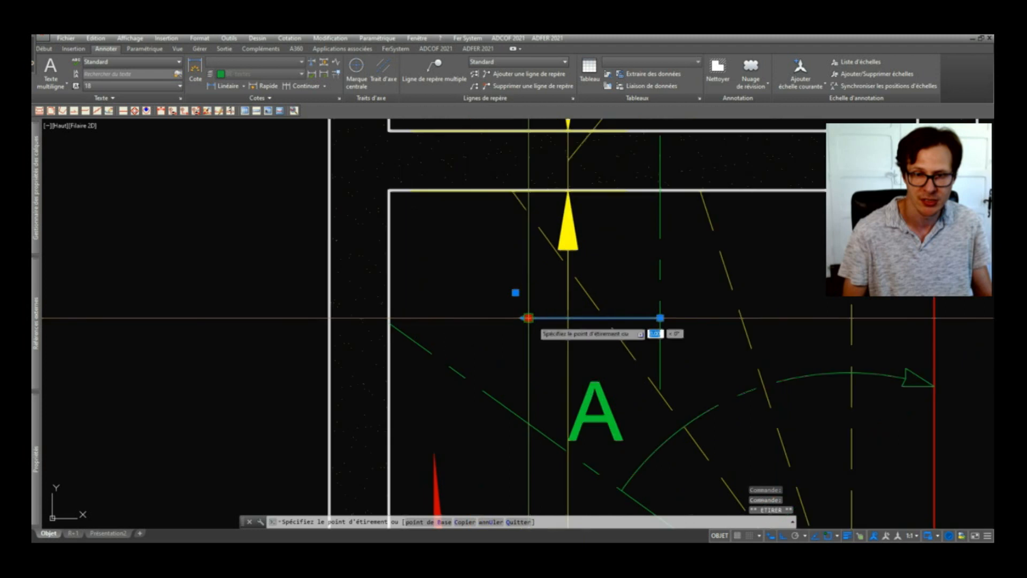
pyautogui.scroll(-3, 482, 332)
pyautogui.press('Escape')
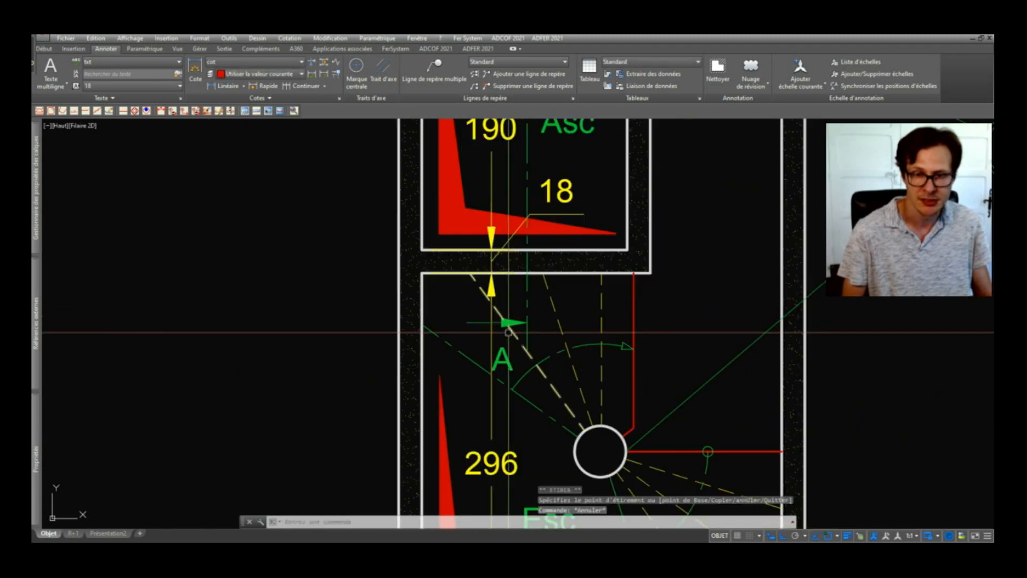
# - Match the properties of the upper "Voir détail engravure" leader onto the +2.73B/F and +0.03B/F level leaders in Coupe A
pyautogui.scroll(-4, 469, 325)
pyautogui.scroll(-6, 518, 222)
pyautogui.scroll(6, 519, 322)
pyautogui.moveTo(511, 238); pyautogui.dragTo(519, 314, button='middle')
pyautogui.scroll(4, 466, 274)
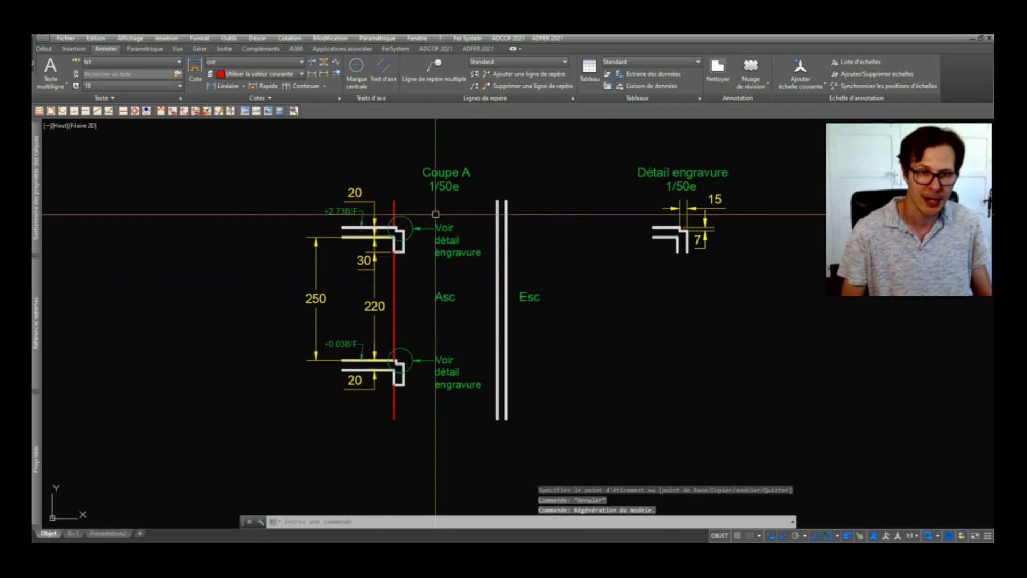
pyautogui.scroll(2, 388, 207)
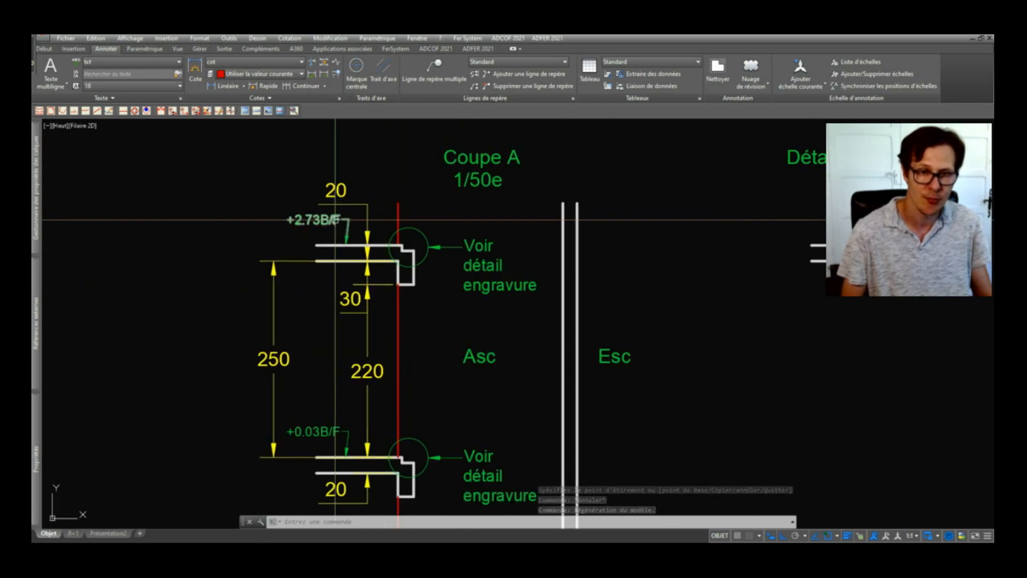
pyautogui.write('ma')
pyautogui.press('space')
pyautogui.click(478, 245)
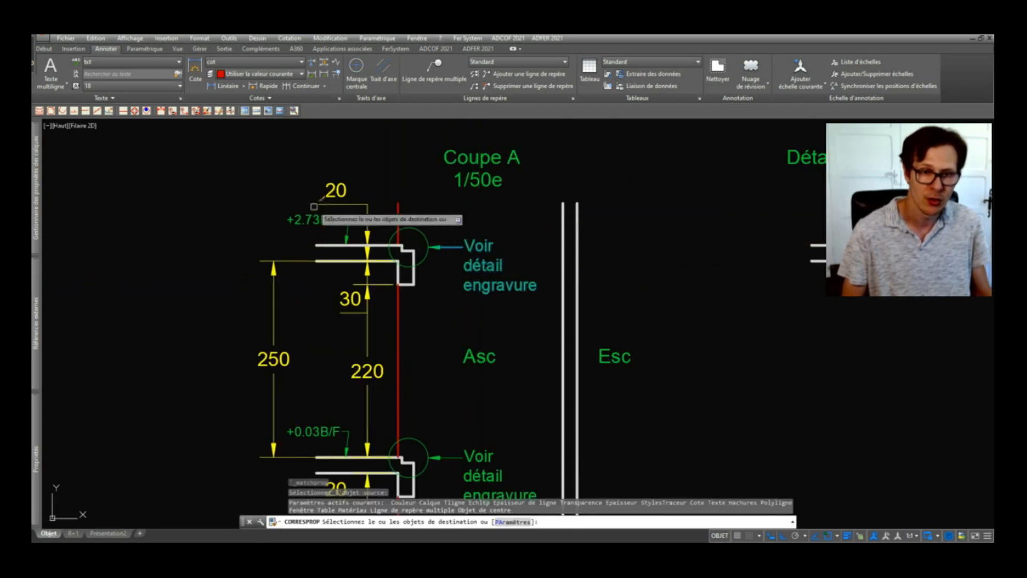
pyautogui.scroll(-2, 344, 257)
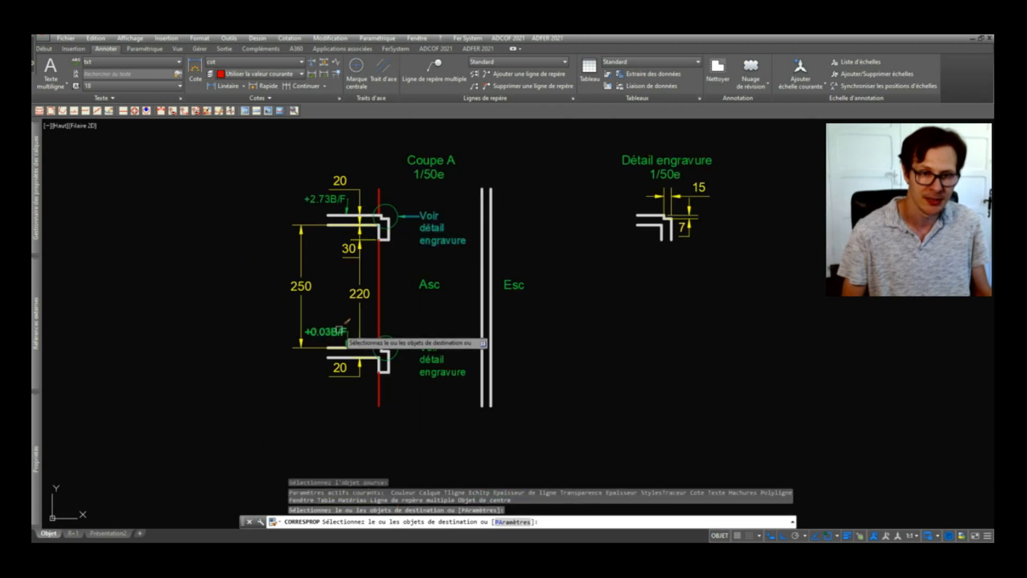
pyautogui.click(339, 330)
pyautogui.press('space')
# - Stretch the +0.03B/F leader's text end about 4.3 units to the left so its arrow line stands vertical
pyautogui.scroll(5, 345, 345)
pyautogui.write('et')
pyautogui.press('space')
pyautogui.click(368, 272)
pyautogui.click(358, 287)
pyautogui.press('space')
pyautogui.press('space')
pyautogui.click(324, 316)
pyautogui.press('space')
pyautogui.click(340, 210)
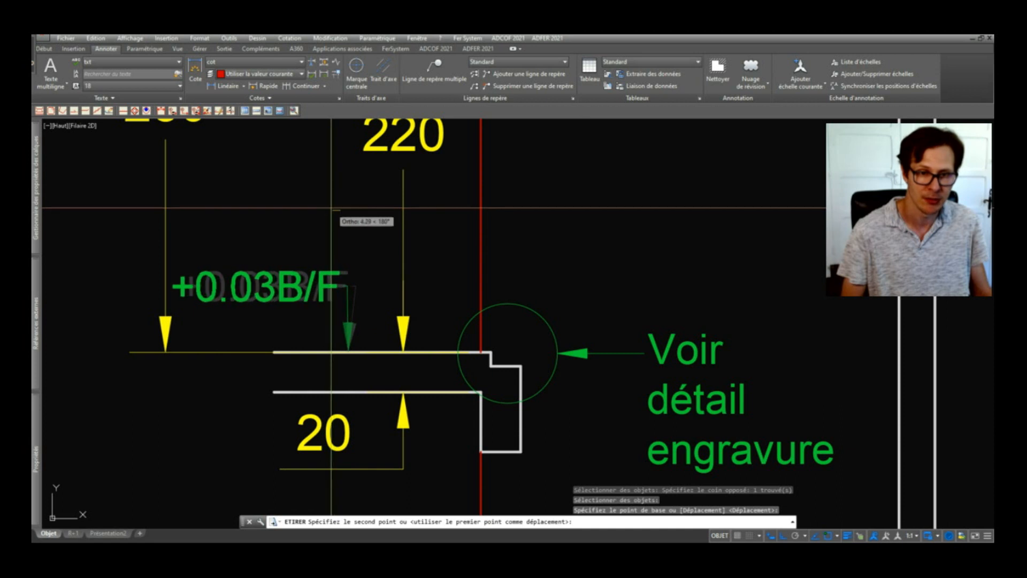
pyautogui.click(332, 207)
# - Stretch the +2.73B/F leader's text end slightly to the left so its arrow line stands vertical
pyautogui.scroll(-5, 388, 365)
pyautogui.scroll(5, 379, 216)
pyautogui.press('space')
pyautogui.click(408, 197)
pyautogui.click(344, 229)
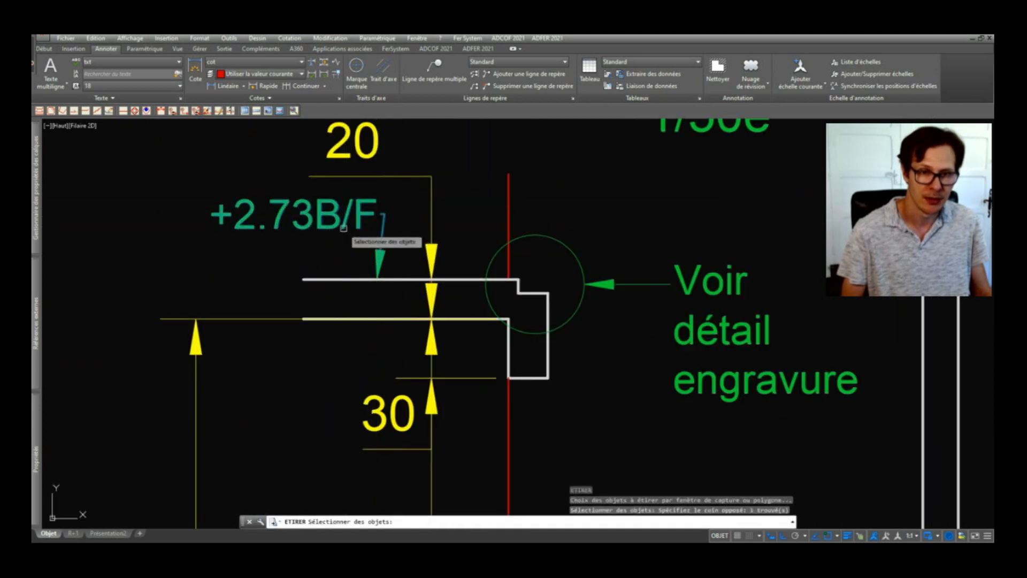
pyautogui.press('space')
pyautogui.click(293, 245)
pyautogui.click(284, 244)
pyautogui.scroll(-5, 344, 327)
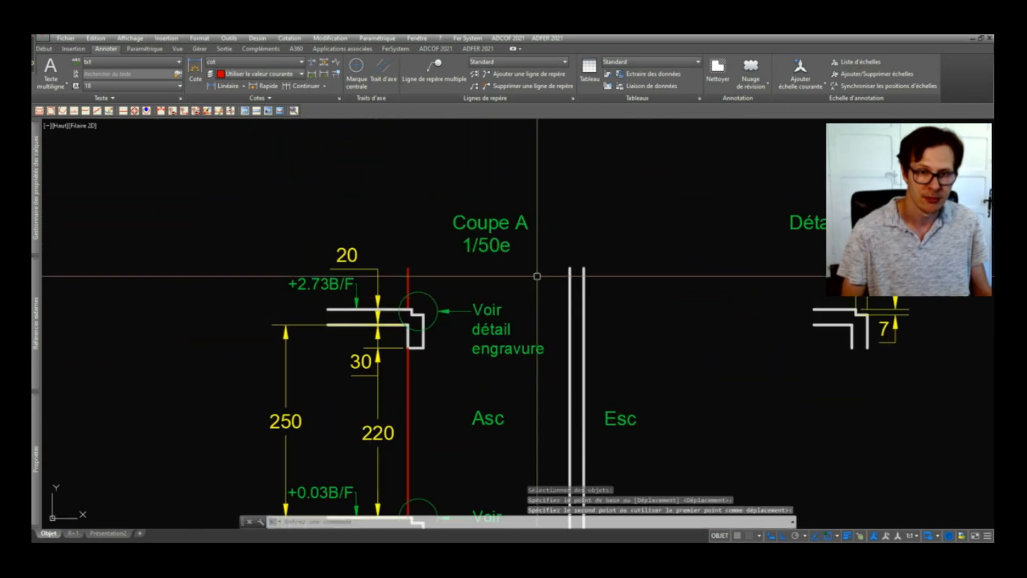
# - Examine the leaders of Coupe A, the Détail engravure and the stairwell area of the floor plan in model space
pyautogui.moveTo(623, 391); pyautogui.dragTo(366, 260, button='middle')
pyautogui.scroll(-2, 550, 258)
pyautogui.moveTo(455, 219); pyautogui.dragTo(507, 299, button='middle')
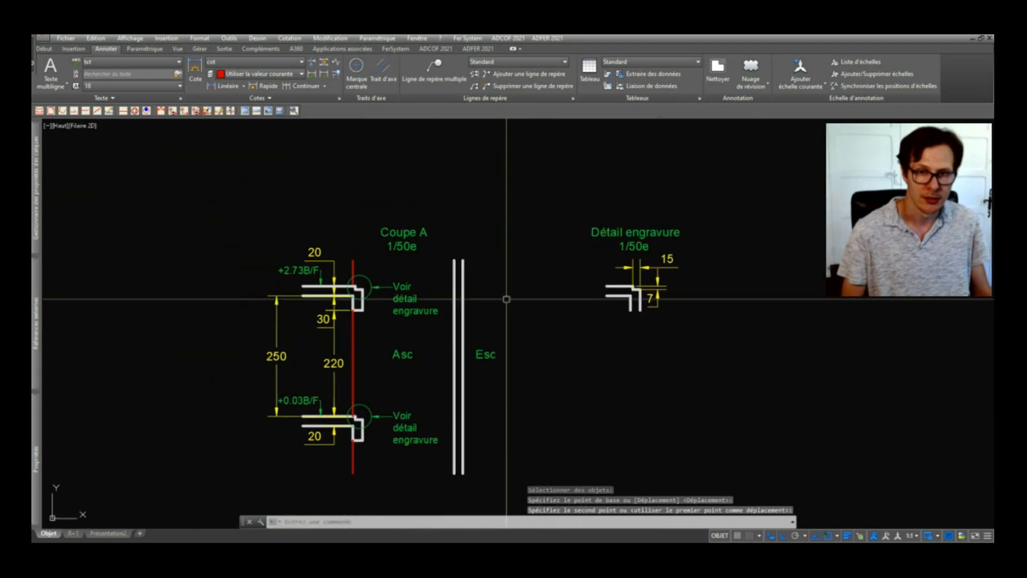
pyautogui.scroll(2, 396, 303)
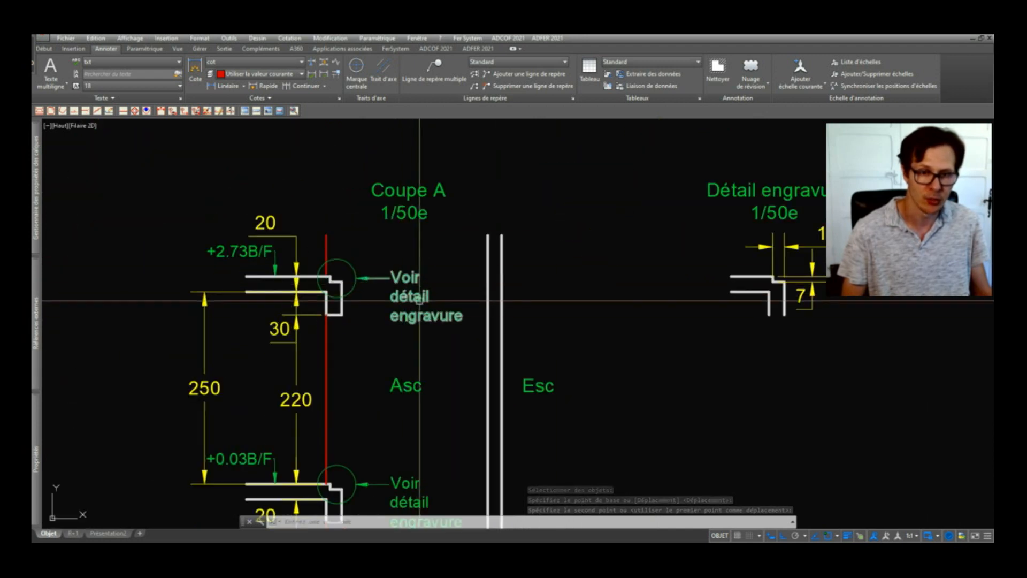
pyautogui.moveTo(478, 405); pyautogui.dragTo(483, 314, button='middle')
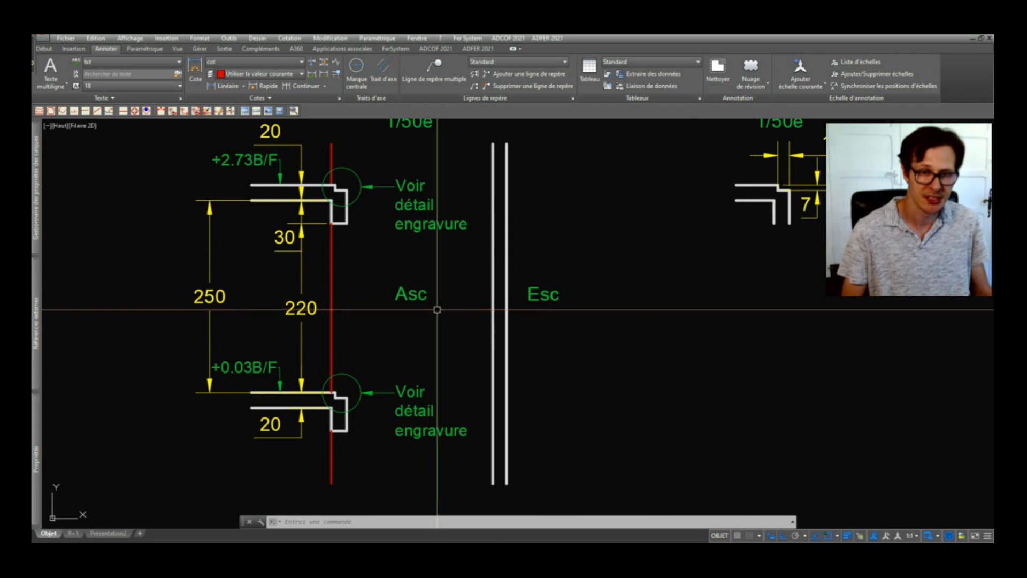
pyautogui.scroll(-5, 387, 419)
pyautogui.scroll(5, 390, 264)
pyautogui.scroll(2, 390, 263)
pyautogui.moveTo(247, 406); pyautogui.dragTo(412, 306, button='middle')
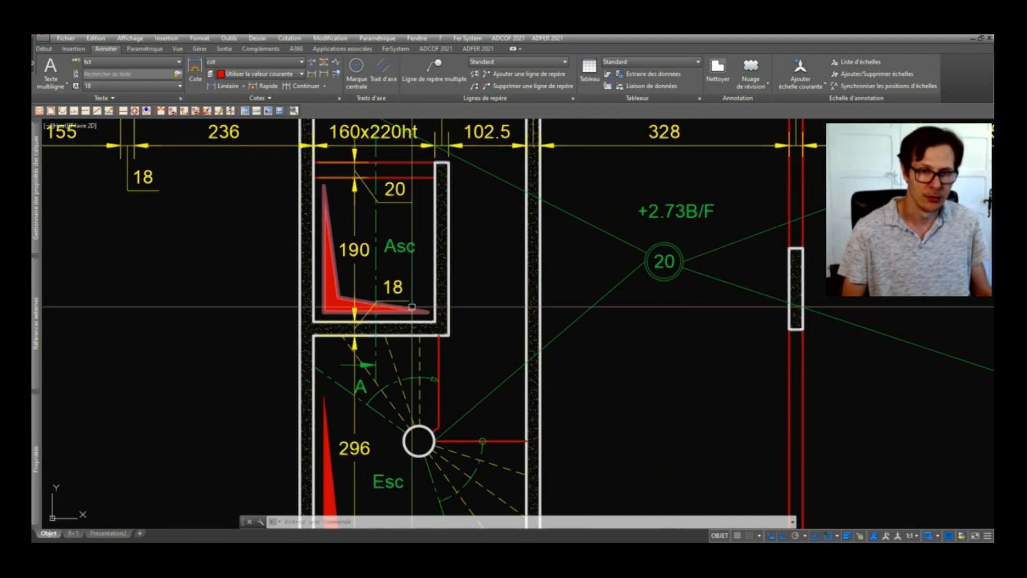
pyautogui.scroll(-3, 412, 306)
pyautogui.scroll(-2, 404, 222)
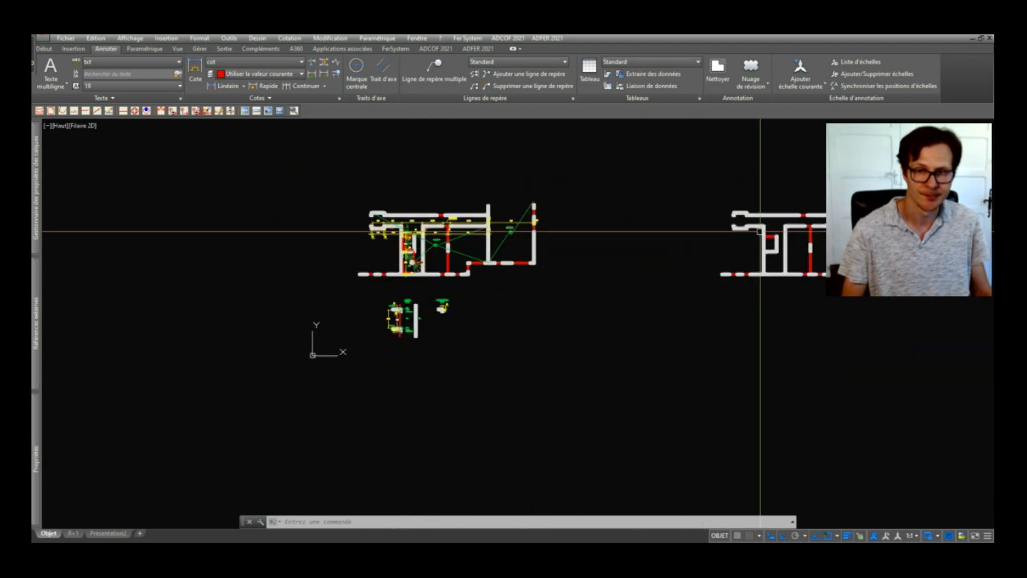
pyautogui.scroll(6, 404, 318)
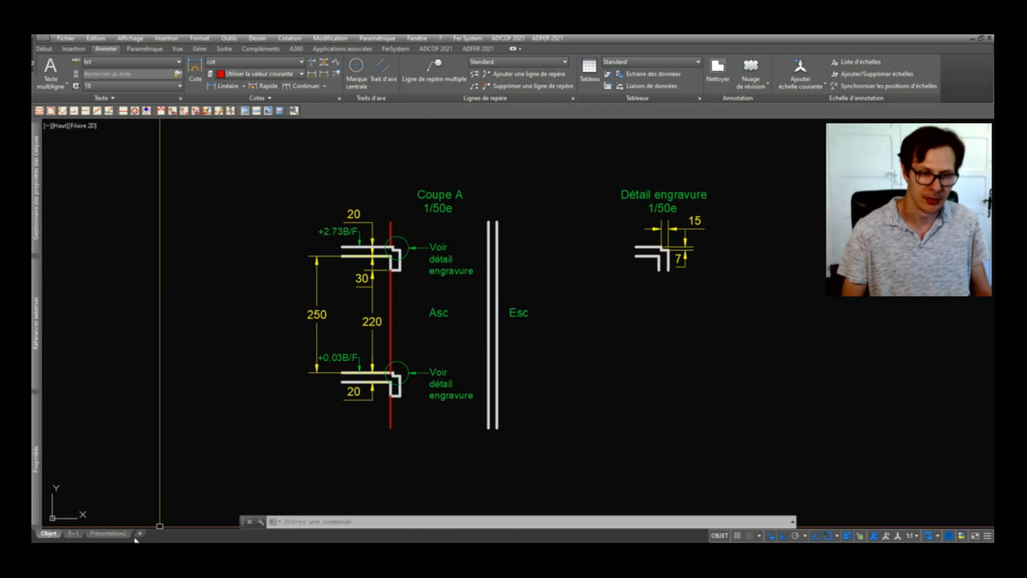
# - Preview the plot of the R+1 layout and examine Coupe A and the Détail engravure in it
pyautogui.click(73, 533)
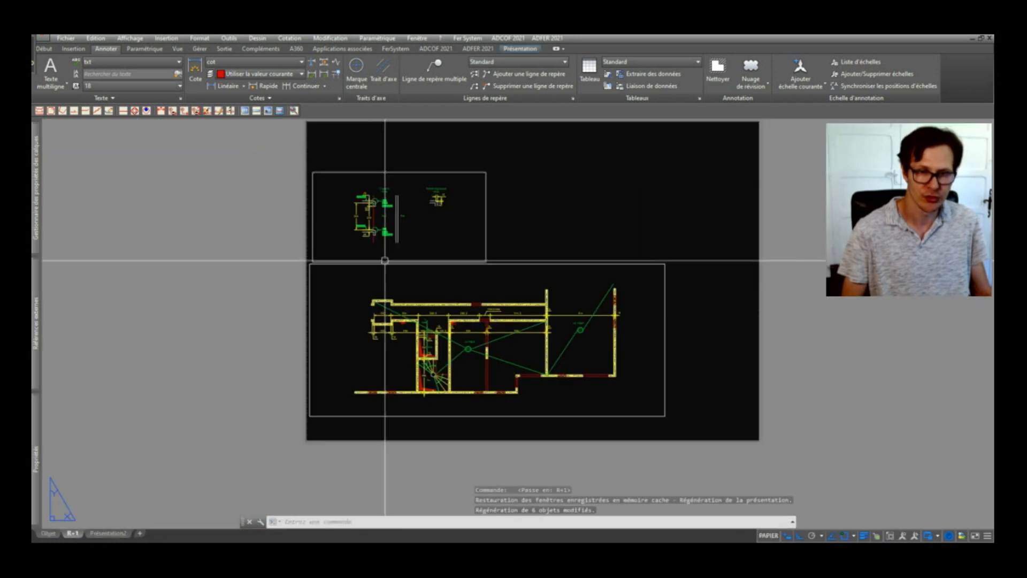
pyautogui.hotkey('ctrl', 'p')
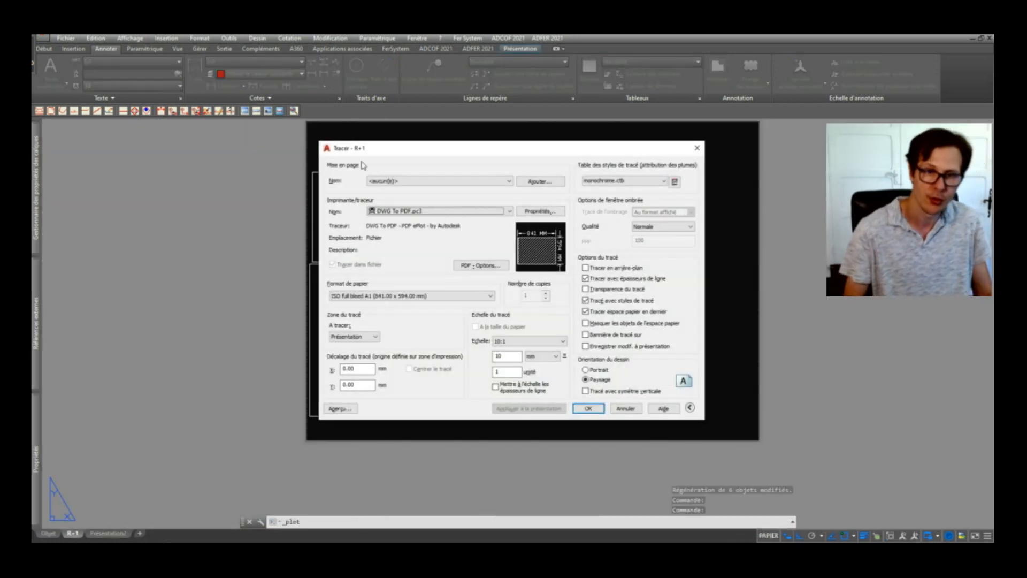
pyautogui.click(340, 409)
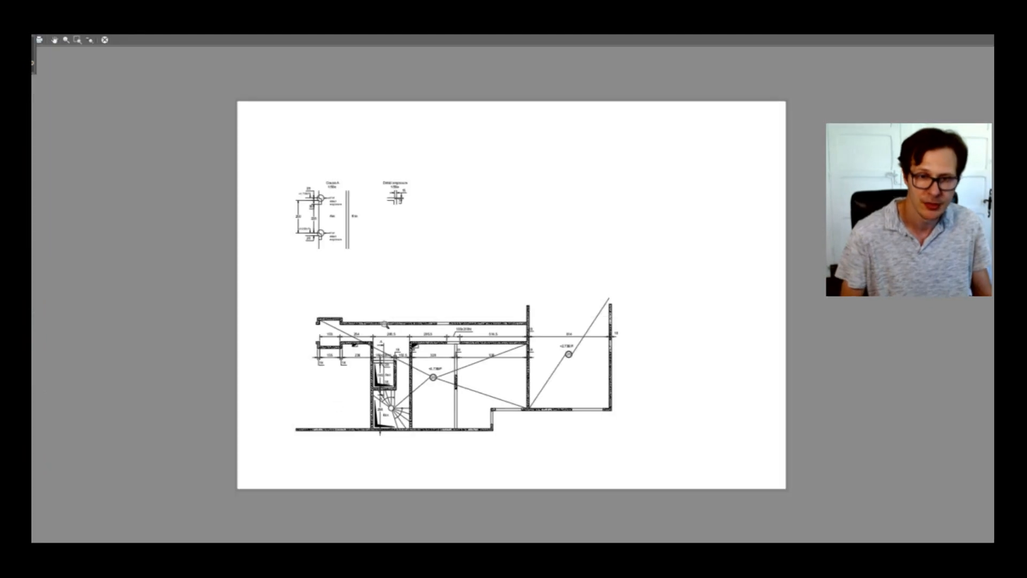
pyautogui.scroll(5, 347, 199)
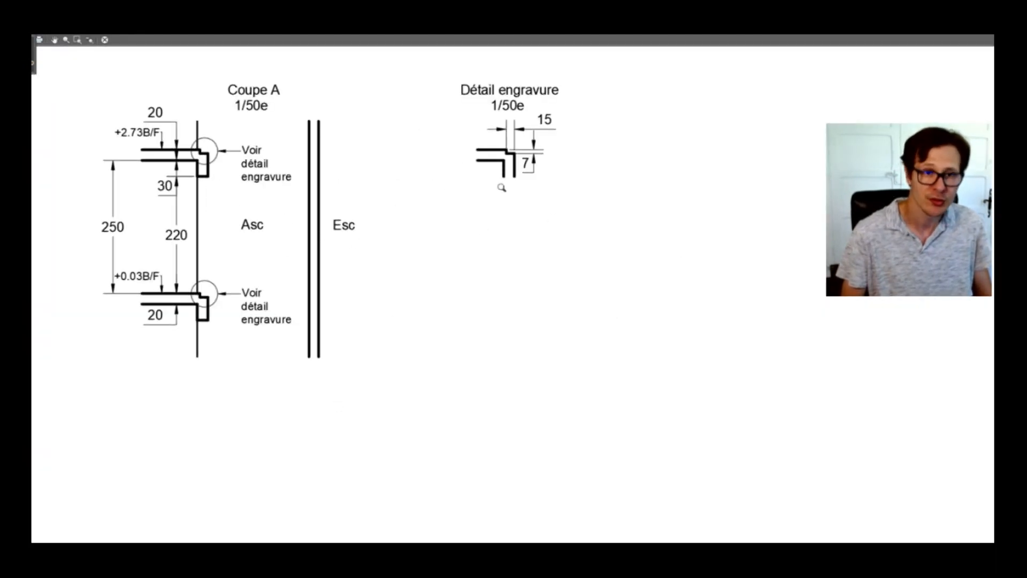
pyautogui.scroll(-3, 502, 187)
pyautogui.scroll(5, 503, 460)
pyautogui.scroll(-5, 483, 324)
pyautogui.scroll(-5, 509, 385)
pyautogui.press('Escape')
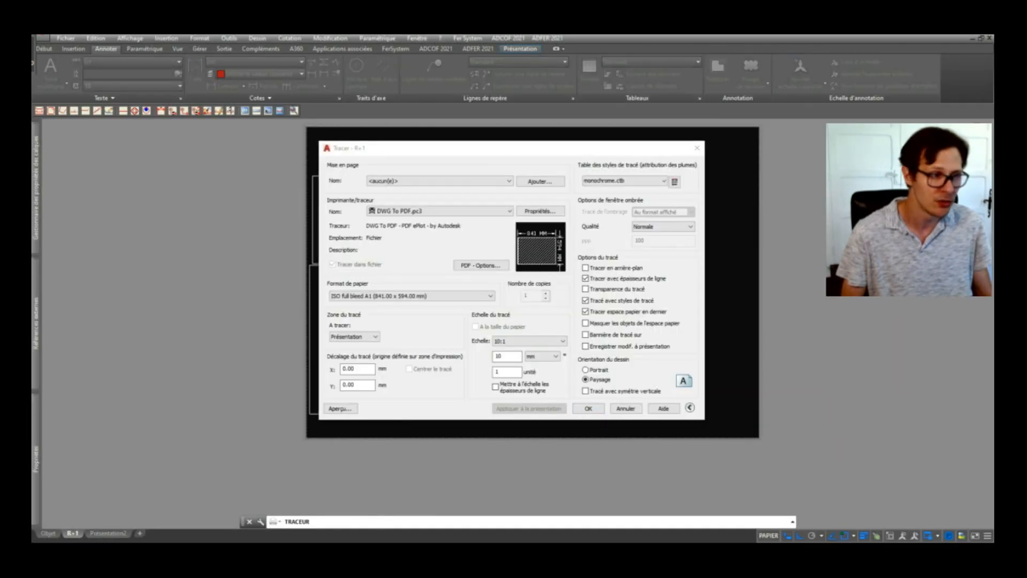
# - Plot the layout to PDF as "Coffrage complet-R+1.pdf" in the desktop folder "Coffrage complet"
pyautogui.moveTo(216, 170); pyautogui.dragTo(415, 176)
pyautogui.click(272, 218)
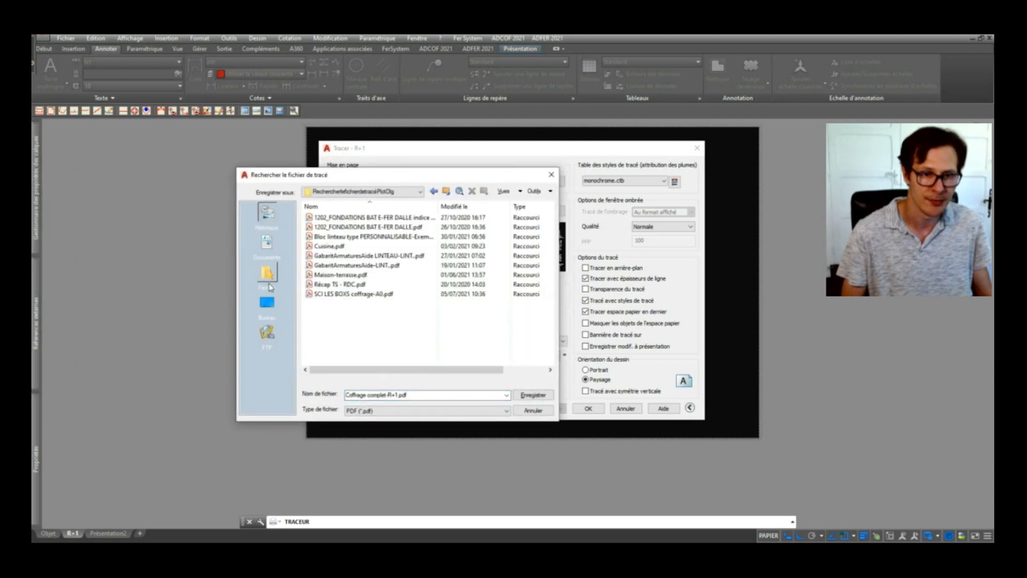
pyautogui.click(271, 287)
pyautogui.click(271, 249)
pyautogui.click(271, 317)
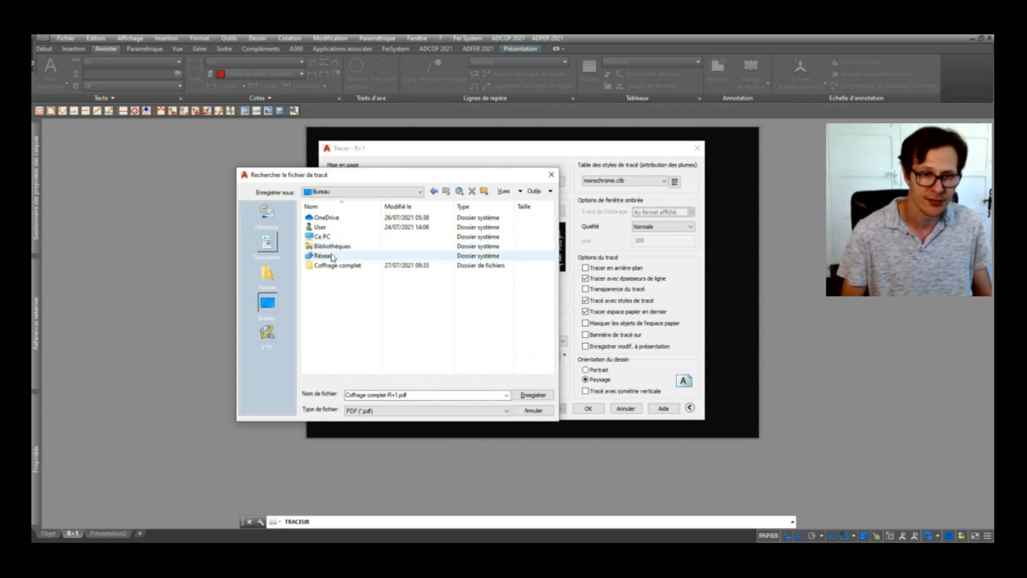
pyautogui.click(337, 266)
pyautogui.press('Return')
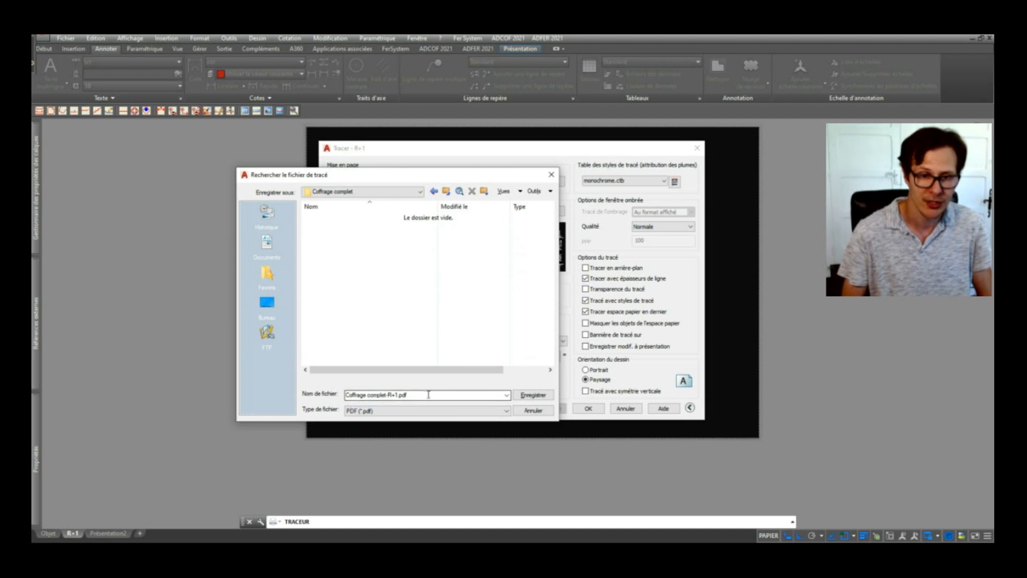
pyautogui.click(535, 395)
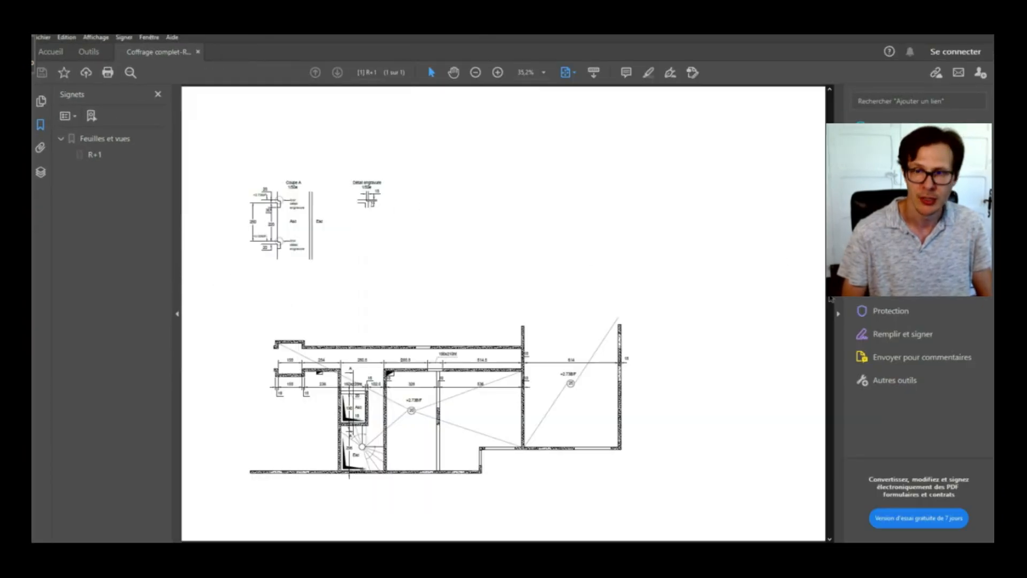
# - Hide the PDF viewer's side panes and examine the line weights, leaders and dimensions of Coupe A and Détail engravure
pyautogui.click(179, 316)
pyautogui.click(838, 315)
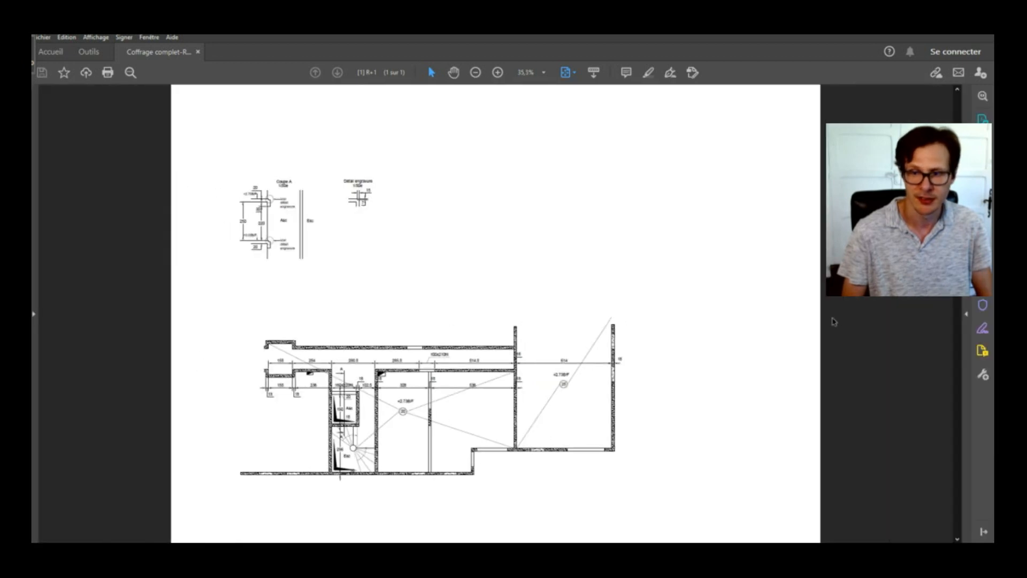
pyautogui.click(454, 73)
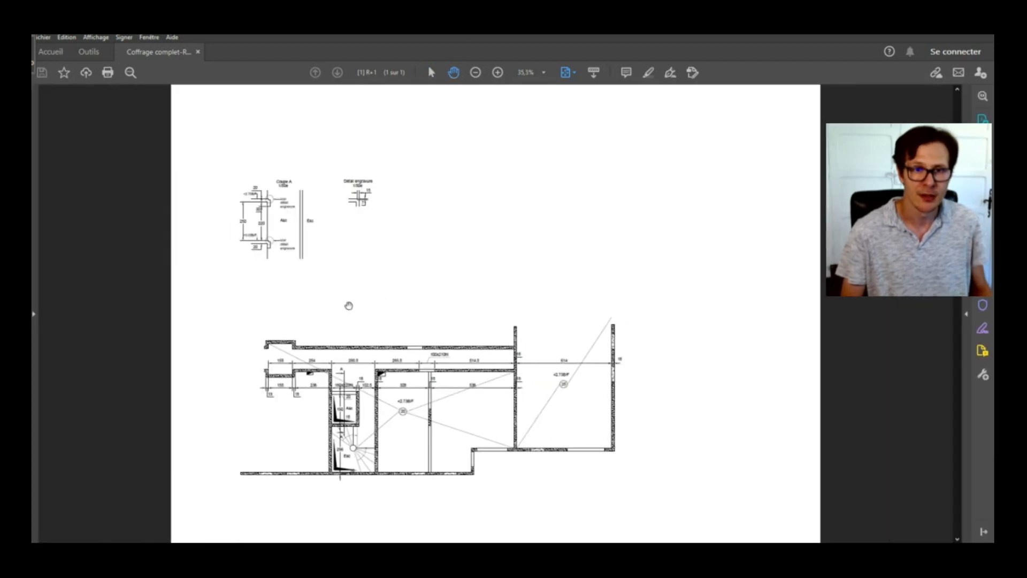
pyautogui.keyDown('ctrl'); pyautogui.scroll(3, 190, 195); pyautogui.keyUp('ctrl')
pyautogui.keyDown('ctrl'); pyautogui.scroll(3, 190, 195); pyautogui.keyUp('ctrl')
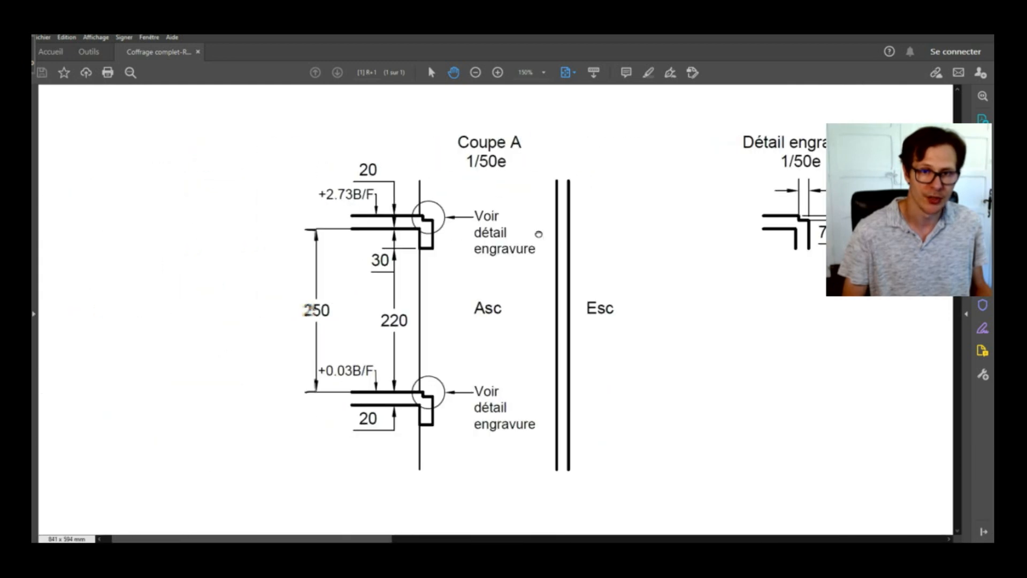
pyautogui.keyDown('ctrl'); pyautogui.scroll(5, 444, 232); pyautogui.keyUp('ctrl')
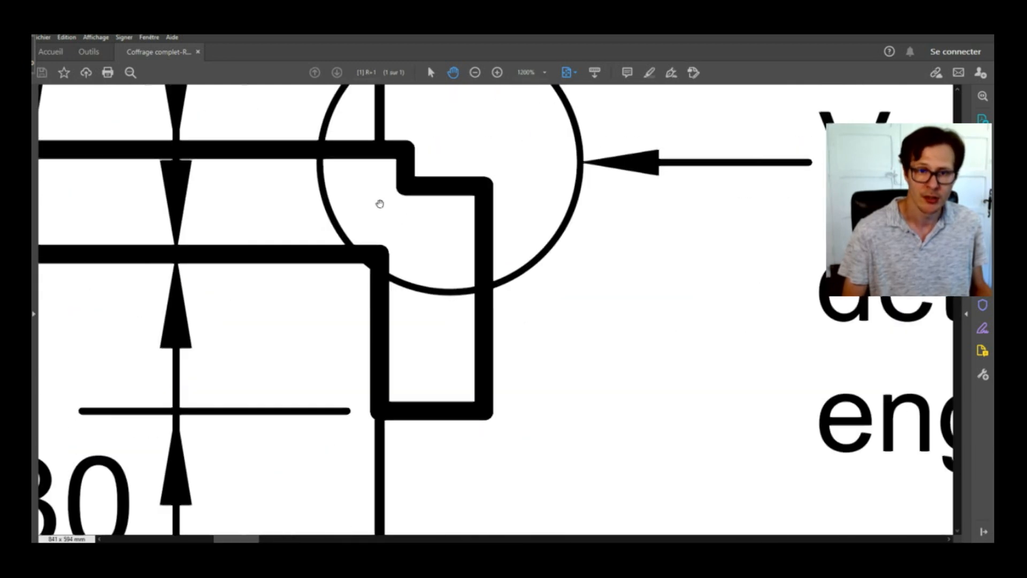
pyautogui.keyDown('ctrl'); pyautogui.scroll(-4, 425, 282); pyautogui.keyUp('ctrl')
pyautogui.keyDown('ctrl'); pyautogui.scroll(2, 424, 282); pyautogui.keyUp('ctrl')
pyautogui.keyDown('ctrl'); pyautogui.scroll(-4, 401, 294); pyautogui.keyUp('ctrl')
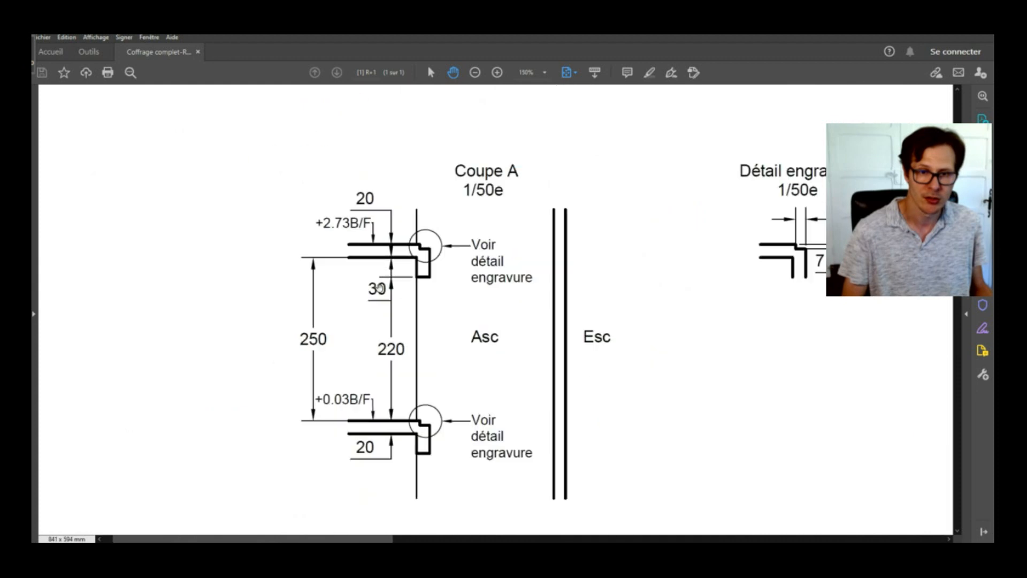
pyautogui.keyDown('shift'); pyautogui.hscroll(4, 482, 371); pyautogui.keyUp('shift')
pyautogui.keyDown('ctrl'); pyautogui.scroll(3, 580, 223); pyautogui.keyUp('ctrl')
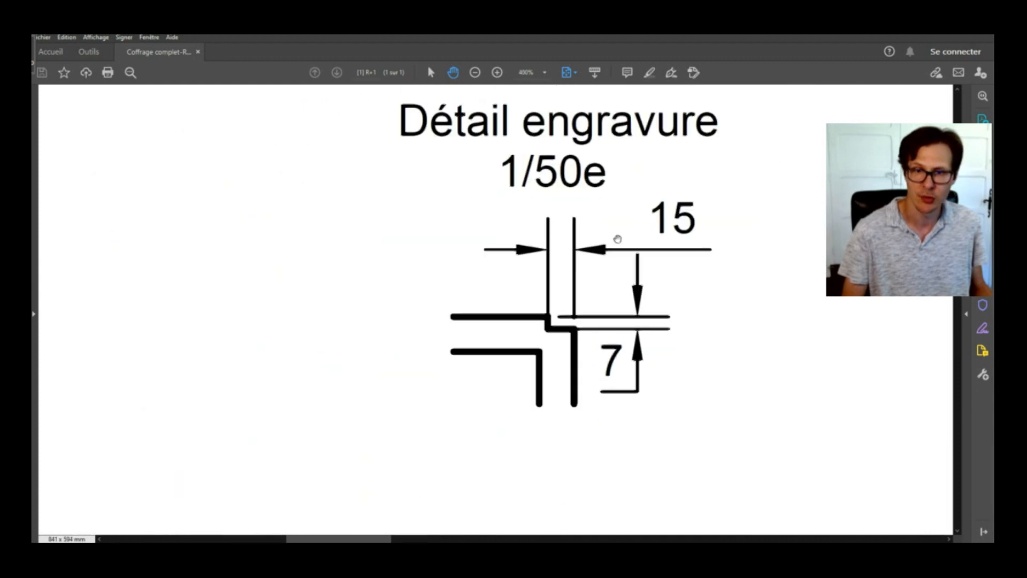
pyautogui.keyDown('ctrl'); pyautogui.scroll(-5, 615, 236); pyautogui.keyUp('ctrl')
# - Examine the floor plan's walls, hatching and dimensions in the plotted PDF, from the lift shaft to the rooms beyond
pyautogui.scroll(-5, 586, 461)
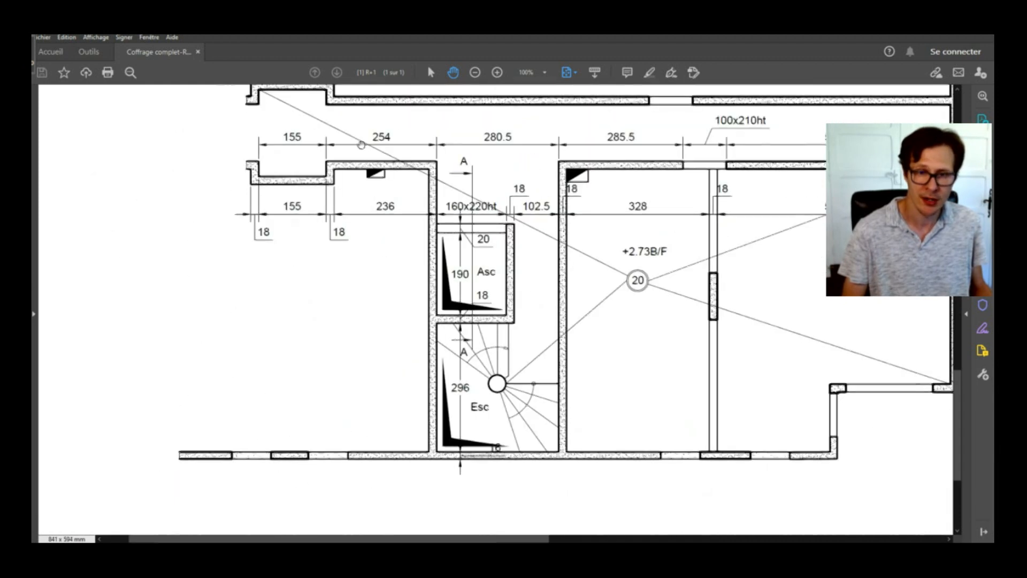
pyautogui.keyDown('ctrl'); pyautogui.scroll(3, 434, 230); pyautogui.keyUp('ctrl')
pyautogui.keyDown('ctrl'); pyautogui.scroll(-3, 435, 231); pyautogui.keyUp('ctrl')
pyautogui.keyDown('ctrl'); pyautogui.scroll(3, 484, 259); pyautogui.keyUp('ctrl')
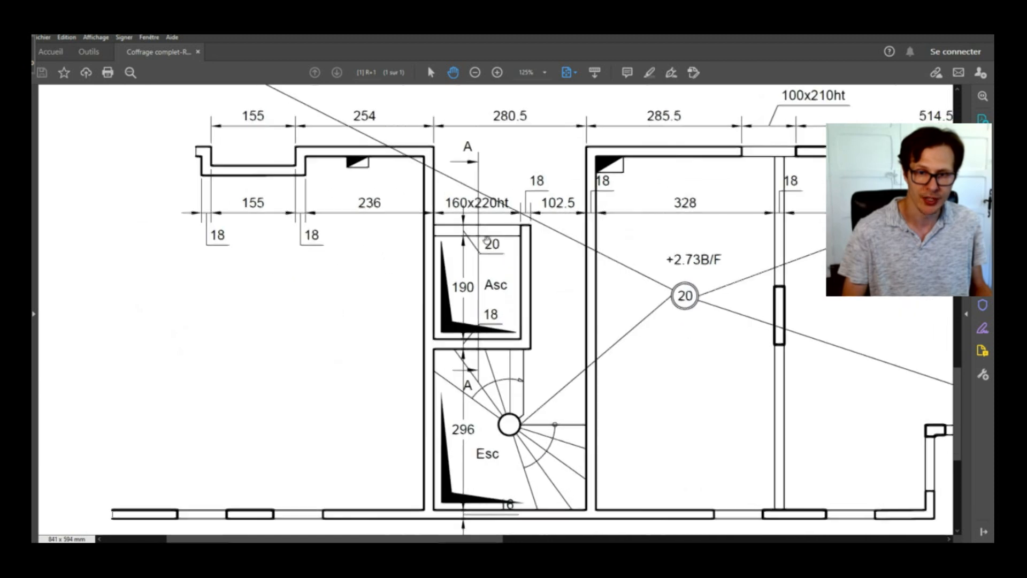
pyautogui.keyDown('ctrl'); pyautogui.scroll(1, 483, 259); pyautogui.keyUp('ctrl')
pyautogui.keyDown('ctrl'); pyautogui.scroll(-4, 525, 341); pyautogui.keyUp('ctrl')
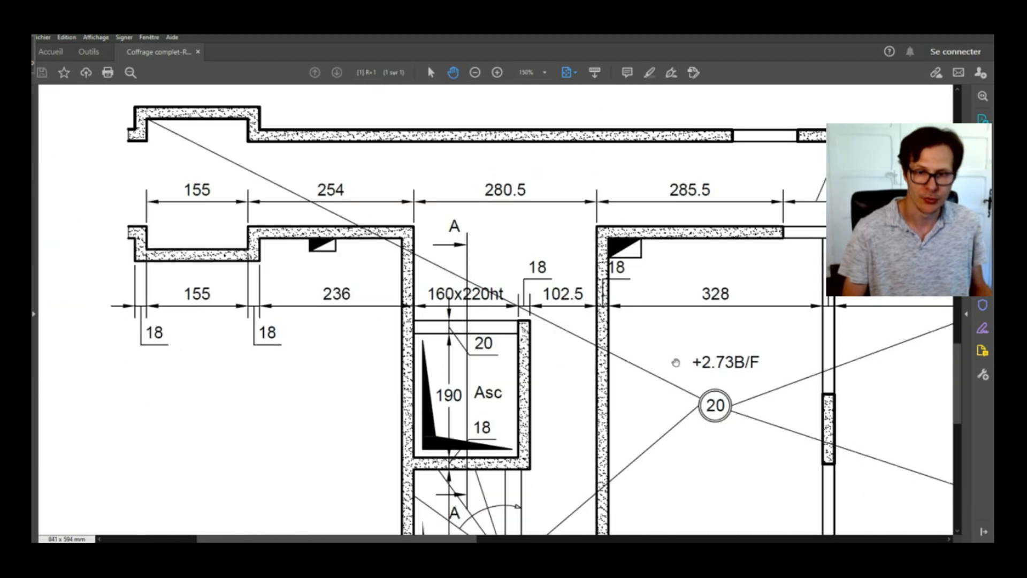
pyautogui.keyDown('ctrl'); pyautogui.scroll(3, 706, 394); pyautogui.keyUp('ctrl')
pyautogui.keyDown('ctrl'); pyautogui.scroll(-3, 580, 295); pyautogui.keyUp('ctrl')
pyautogui.keyDown('ctrl'); pyautogui.scroll(2, 545, 266); pyautogui.keyUp('ctrl')
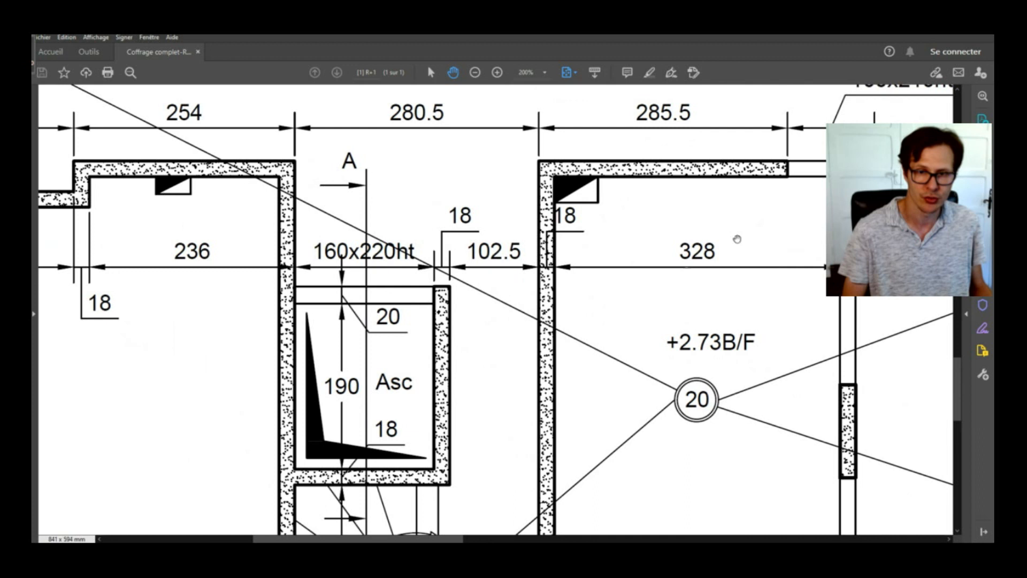
pyautogui.moveTo(876, 195); pyautogui.dragTo(527, 361)
pyautogui.keyDown('ctrl'); pyautogui.scroll(-1, 527, 361); pyautogui.keyUp('ctrl')
pyautogui.scroll(-7, 624, 245)
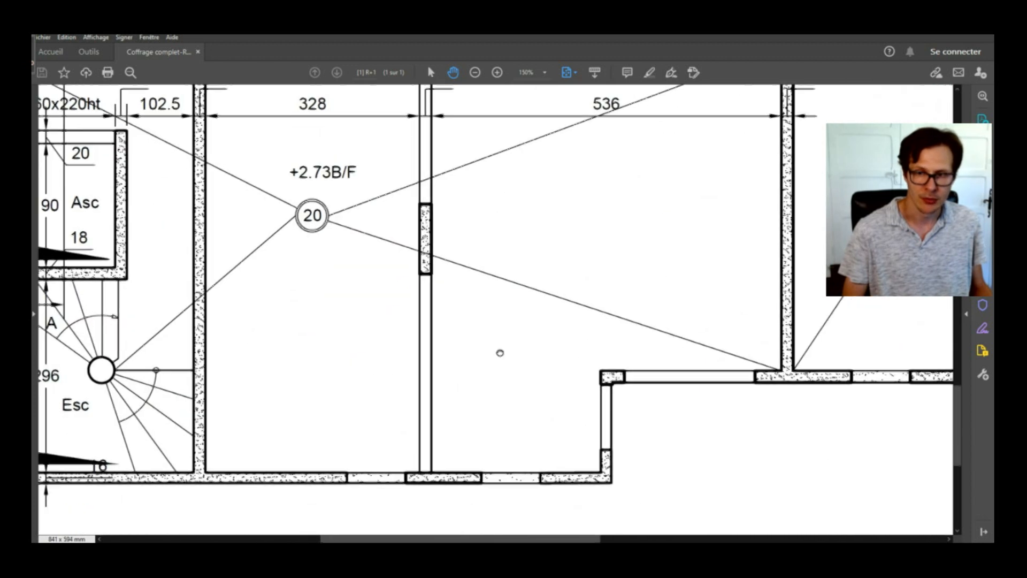
pyautogui.moveTo(337, 263); pyautogui.dragTo(739, 388)
# - Examine the line types of the spiral stair and the section A line in the stairwell on the PDF
pyautogui.keyDown('ctrl'); pyautogui.scroll(3, 568, 371); pyautogui.keyUp('ctrl')
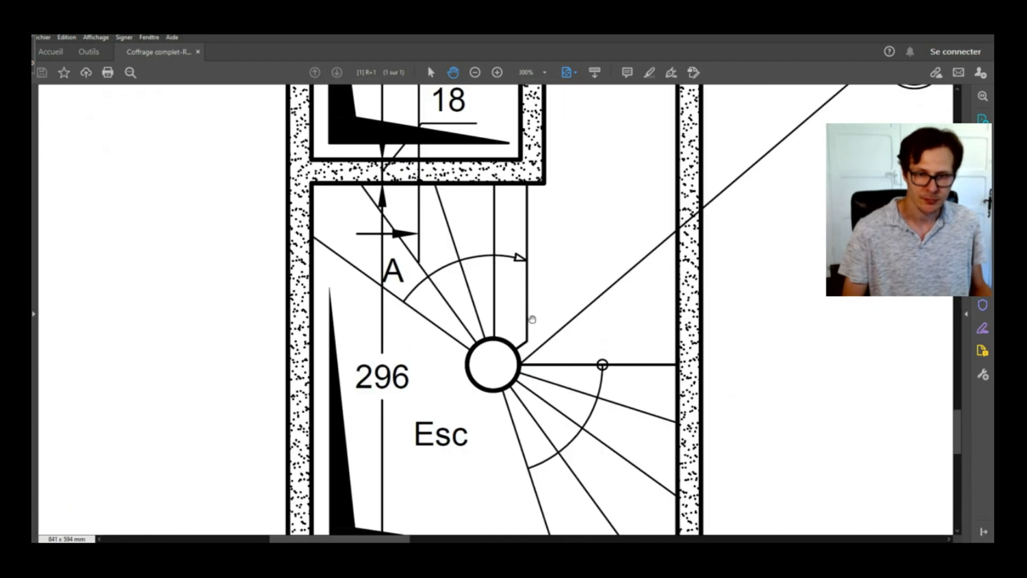
pyautogui.keyDown('ctrl'); pyautogui.scroll(1, 513, 299); pyautogui.keyUp('ctrl')
pyautogui.keyDown('ctrl'); pyautogui.scroll(-1, 506, 267); pyautogui.keyUp('ctrl')
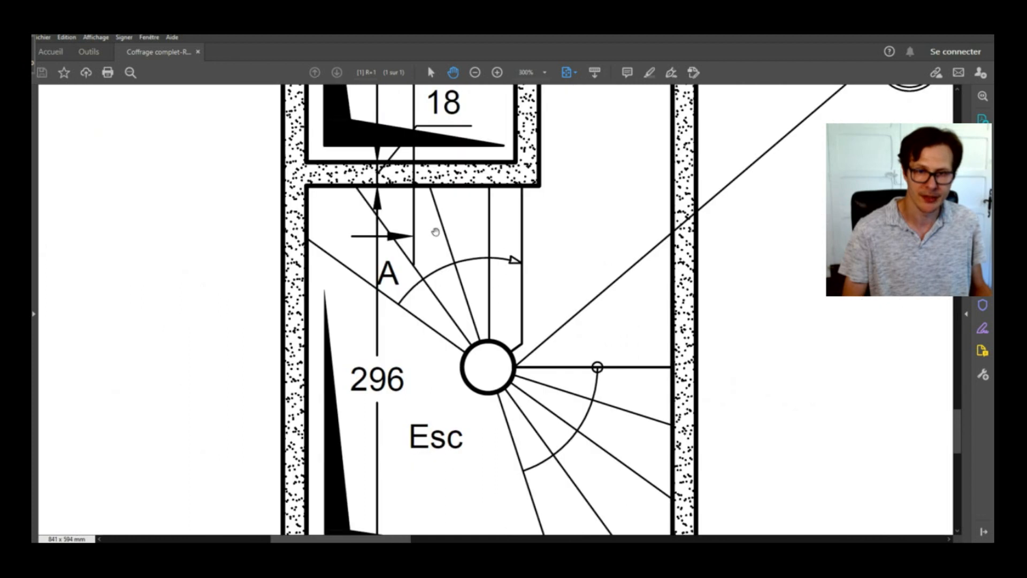
pyautogui.keyDown('ctrl'); pyautogui.scroll(2, 487, 230); pyautogui.keyUp('ctrl')
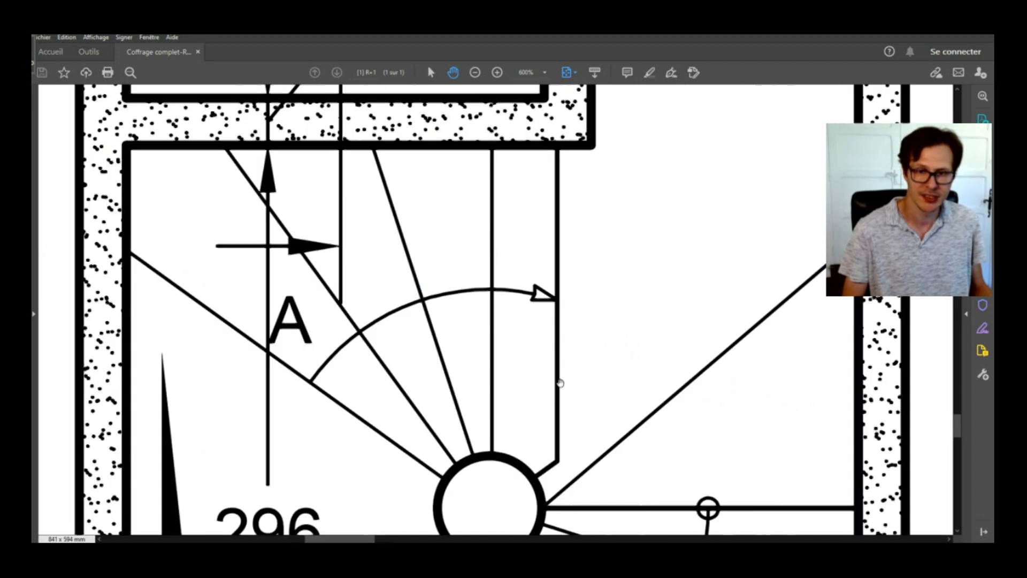
pyautogui.keyDown('ctrl'); pyautogui.scroll(-4, 559, 382); pyautogui.keyUp('ctrl')
pyautogui.keyDown('ctrl'); pyautogui.scroll(-1, 491, 296); pyautogui.keyUp('ctrl')
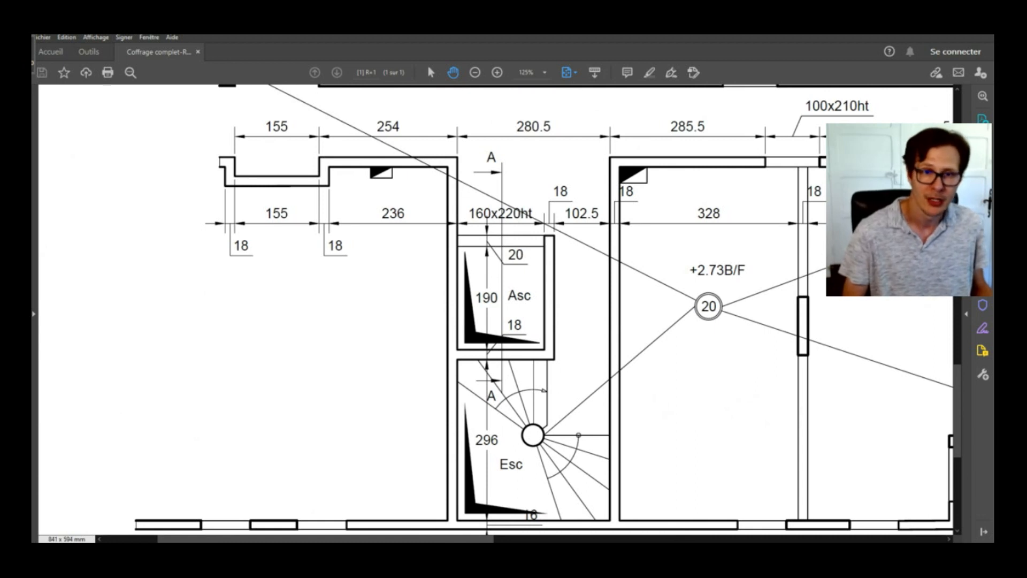
# - Switch back to AutoCAD, set the global linetype scale (LTSCALE) to 10 and regenerate the whole R+1 layout
pyautogui.hotkey('alt', 'Tab')
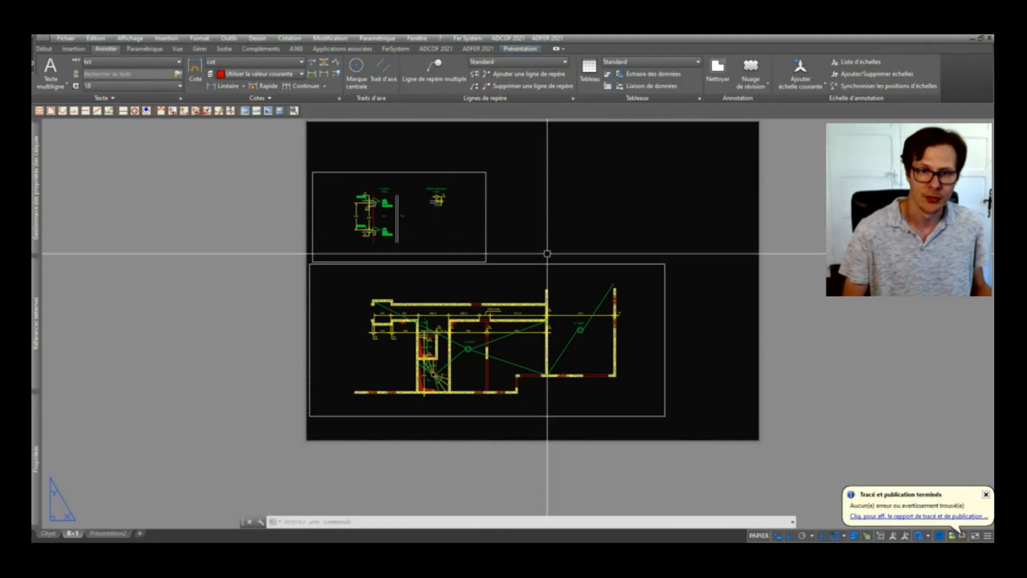
pyautogui.scroll(4, 368, 199)
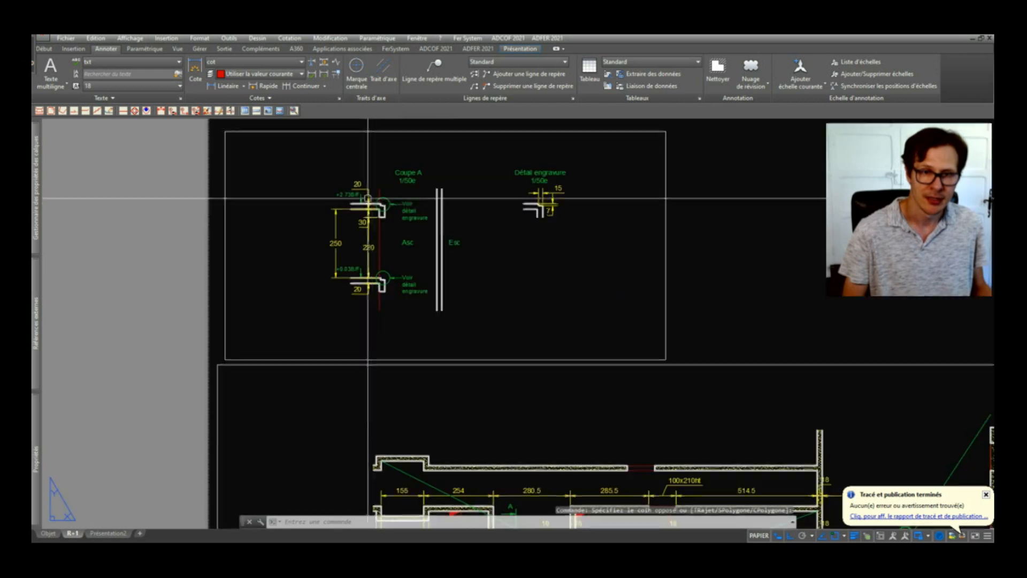
pyautogui.scroll(-2, 375, 198)
pyautogui.scroll(2, 535, 423)
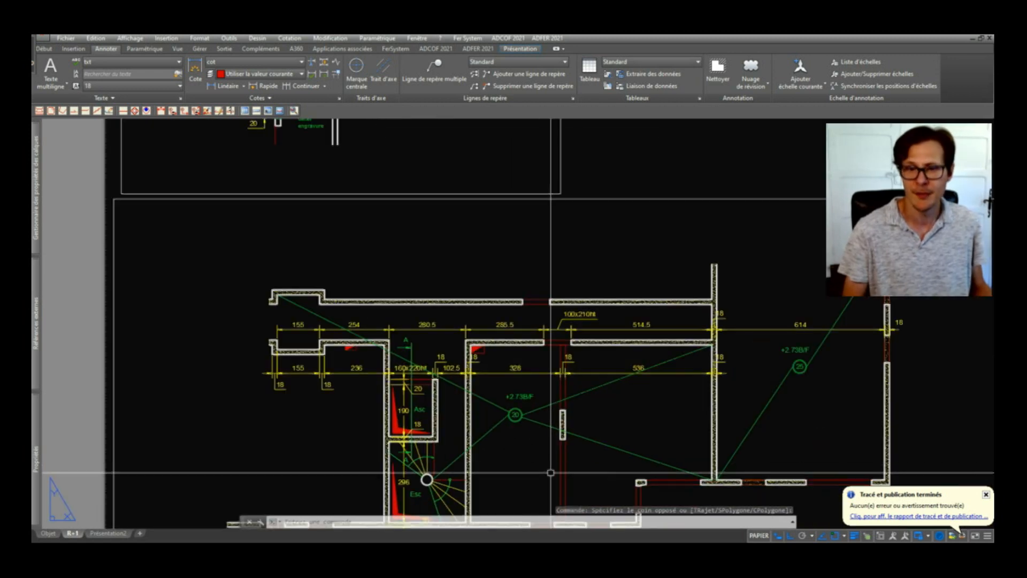
pyautogui.scroll(2, 523, 432)
pyautogui.write('LTSCALE')
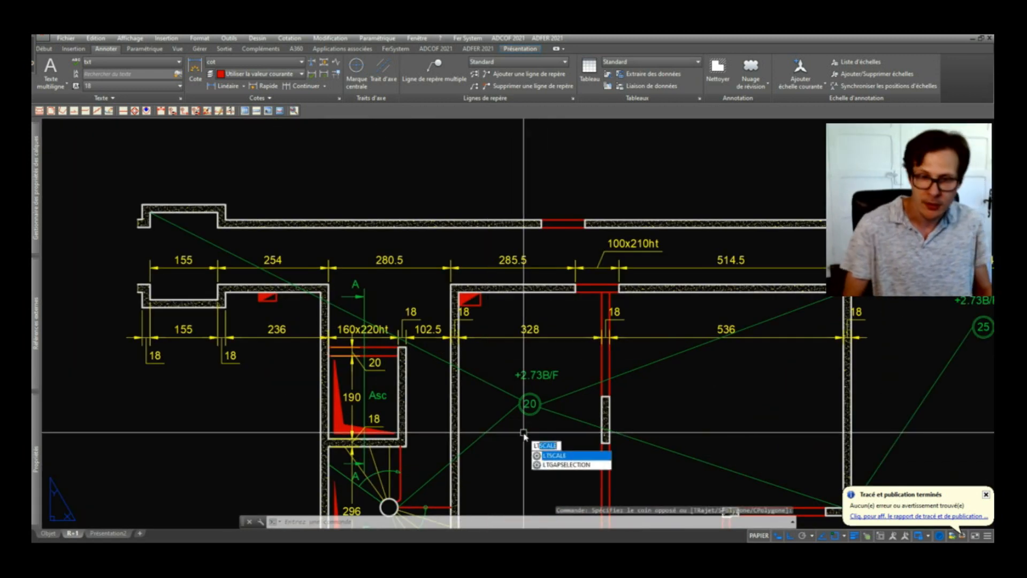
pyautogui.press('Return')
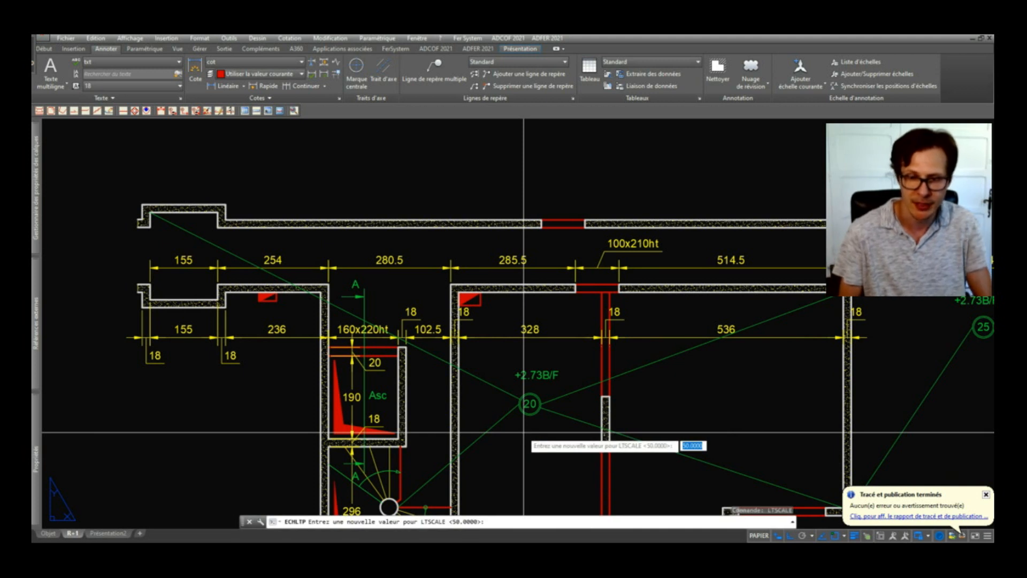
pyautogui.press('Return')
pyautogui.moveTo(524, 432); pyautogui.dragTo(638, 377, button='middle')
pyautogui.write('RG')
pyautogui.press('Return')
pyautogui.scroll(2, 519, 375)
pyautogui.write('RGT')
pyautogui.press('Return')
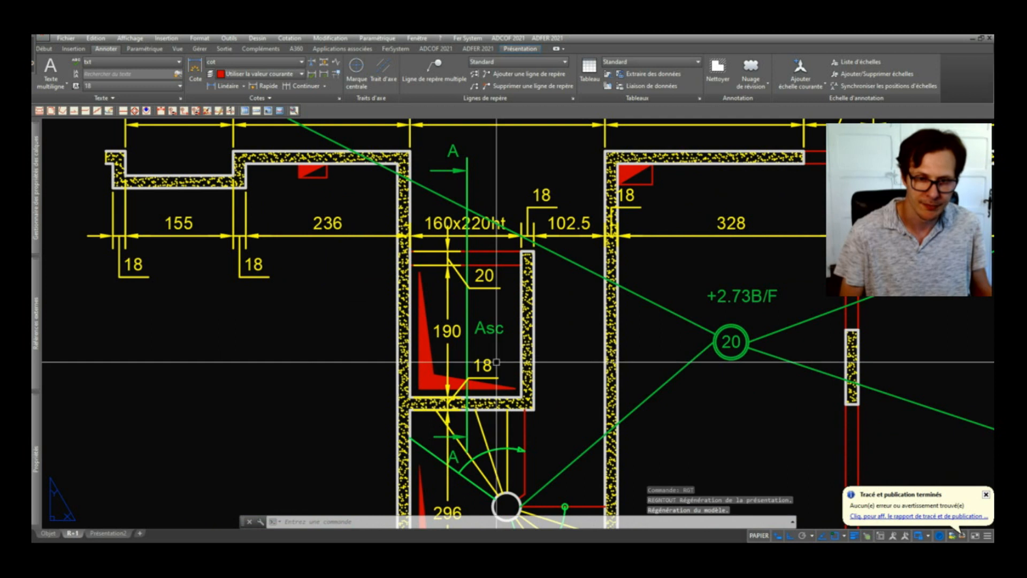
# - Set LTSCALE to 100 and regenerate all viewports of the R+1 layout
pyautogui.write('lt')
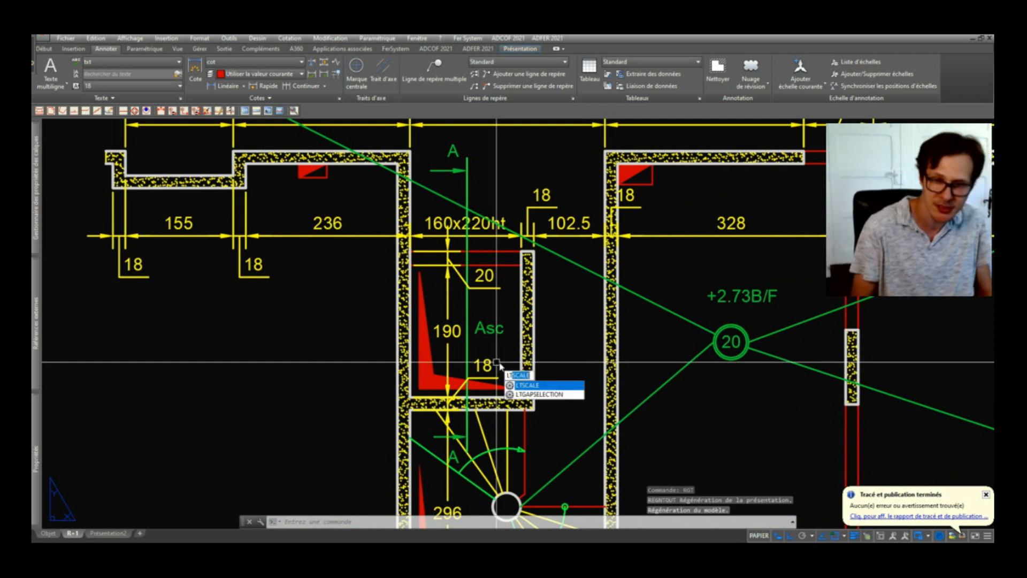
pyautogui.press('Return')
pyautogui.write('100')
pyautogui.press('Return')
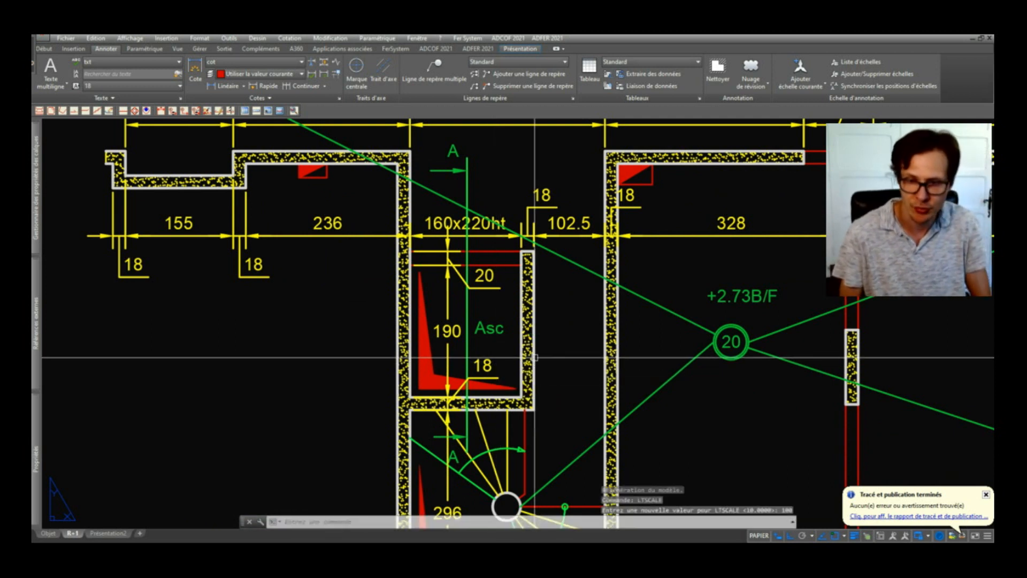
pyautogui.write('RG')
pyautogui.press('Return')
pyautogui.write('t')
pyautogui.press('Return')
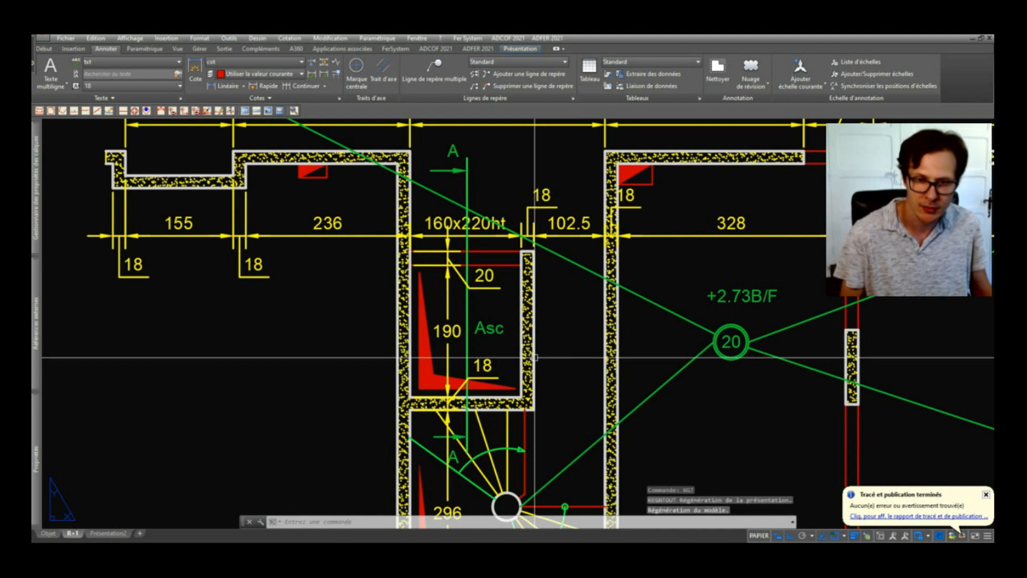
# - Set LTSCALE to 1, regenerate all viewports and check the dashes of the spiral stair and section line A
pyautogui.scroll(-2, 474, 300)
pyautogui.press('Escape')
pyautogui.press('Escape')
pyautogui.write('l')
pyautogui.press('Return')
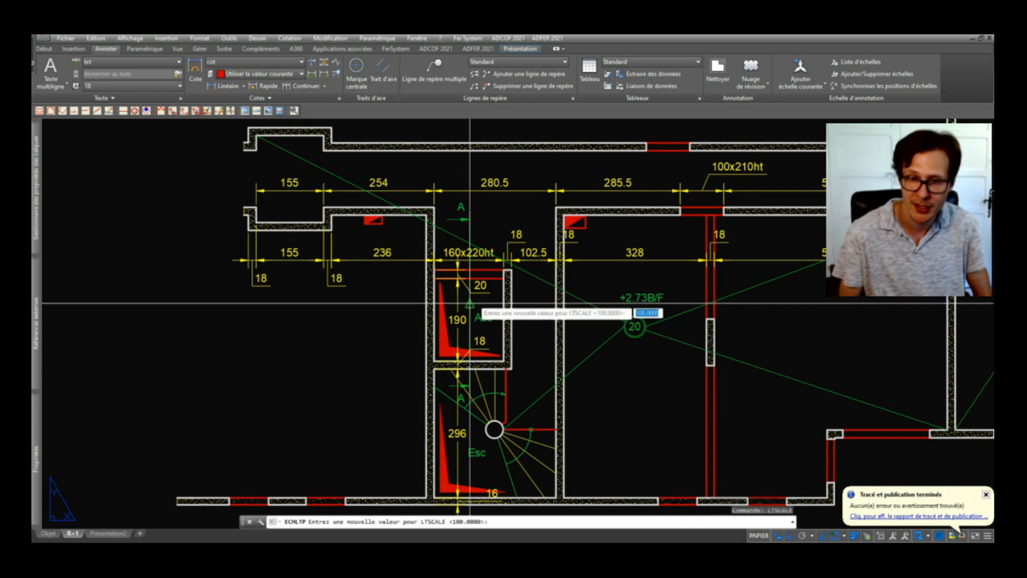
pyautogui.write('1')
pyautogui.press('Return')
pyautogui.write('rg')
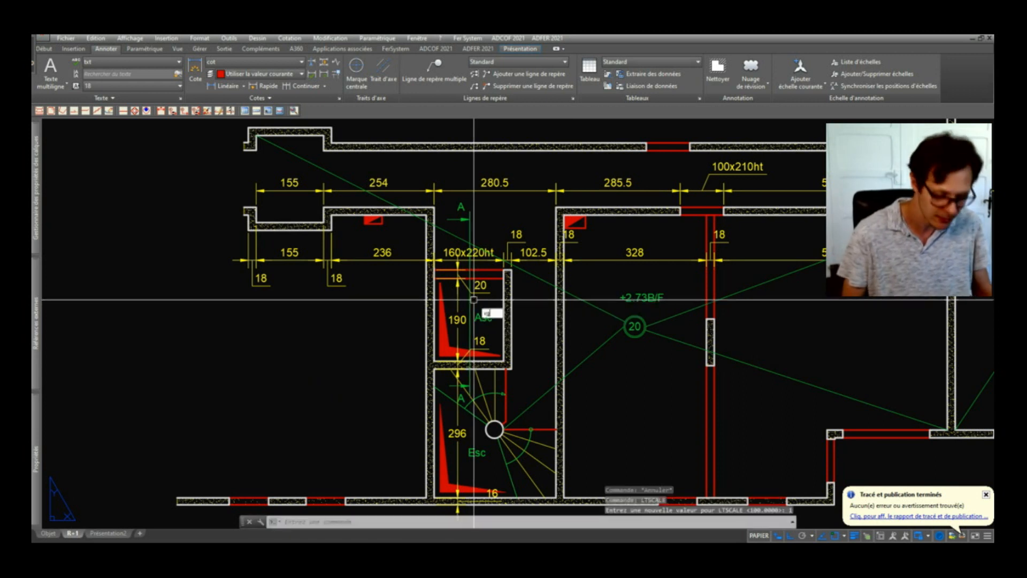
pyautogui.press('Return')
pyautogui.scroll(4, 488, 302)
pyautogui.write('rgt')
pyautogui.press('Return')
pyautogui.scroll(-4, 483, 307)
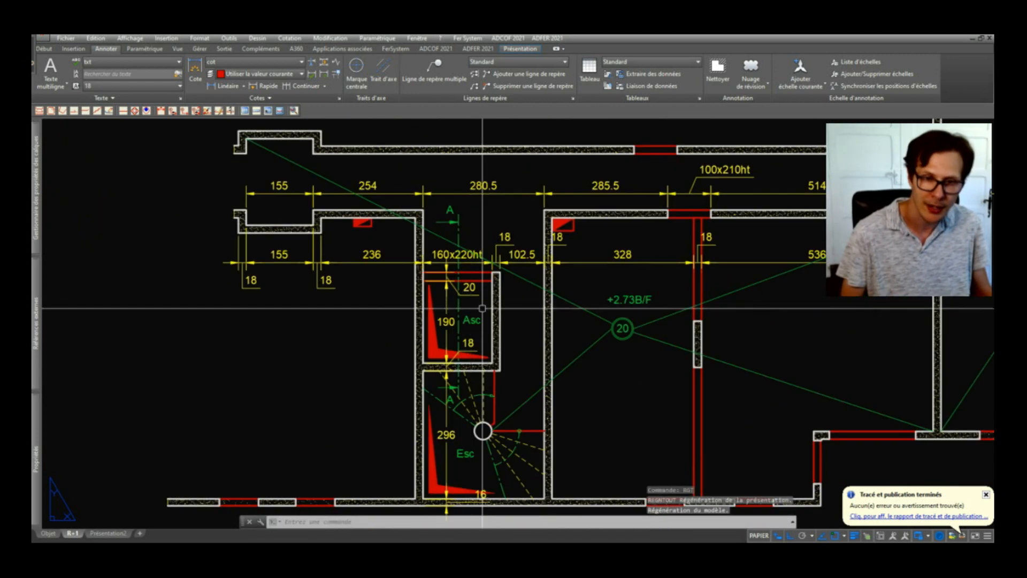
pyautogui.scroll(3, 482, 439)
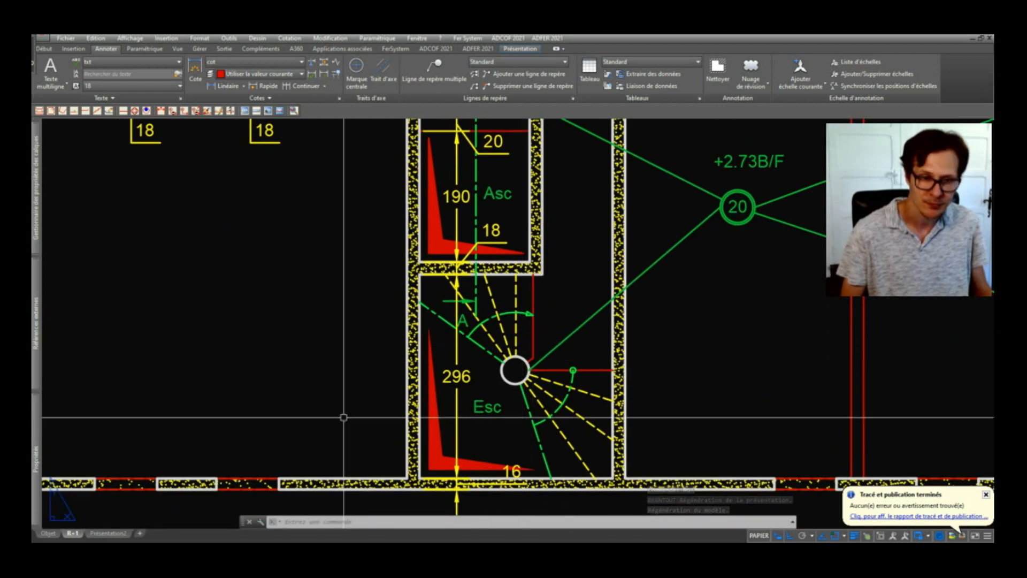
# - Examine the dash pattern of the spiral stair lines and the direction arrow in model space
pyautogui.click(49, 533)
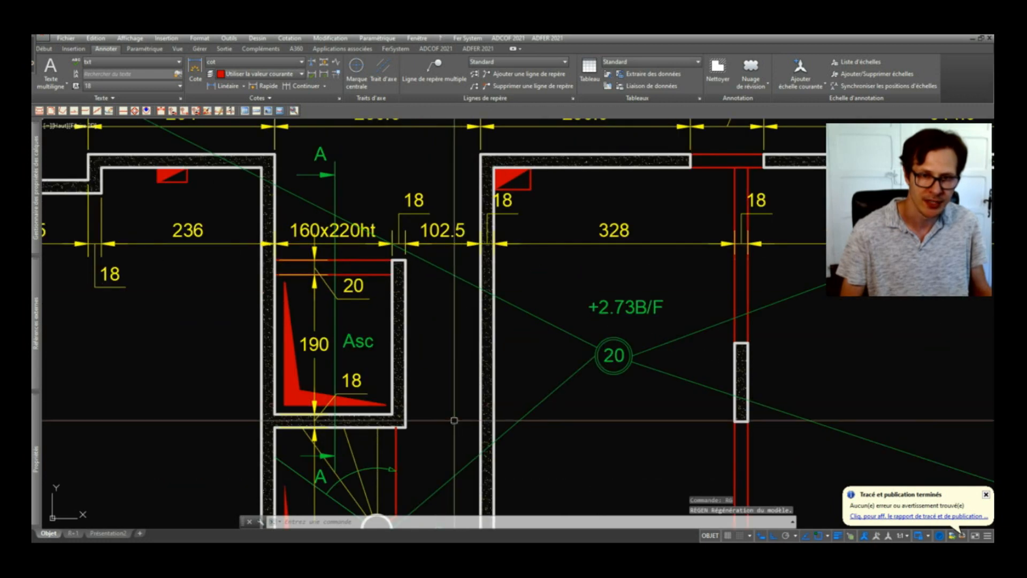
pyautogui.moveTo(428, 457); pyautogui.dragTo(470, 337, button='middle')
pyautogui.scroll(-2, 455, 364)
pyautogui.scroll(6, 455, 364)
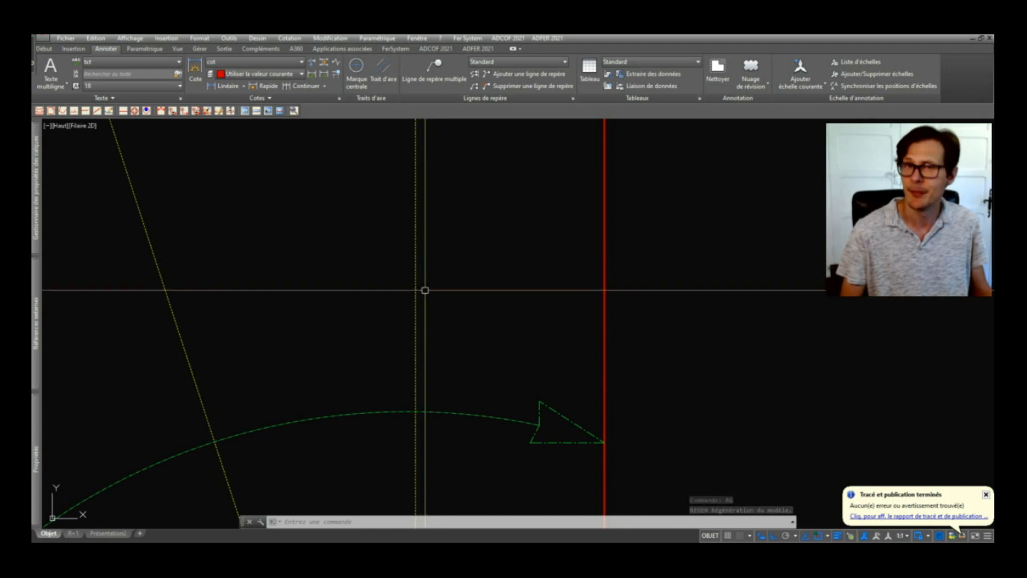
pyautogui.scroll(-6, 428, 315)
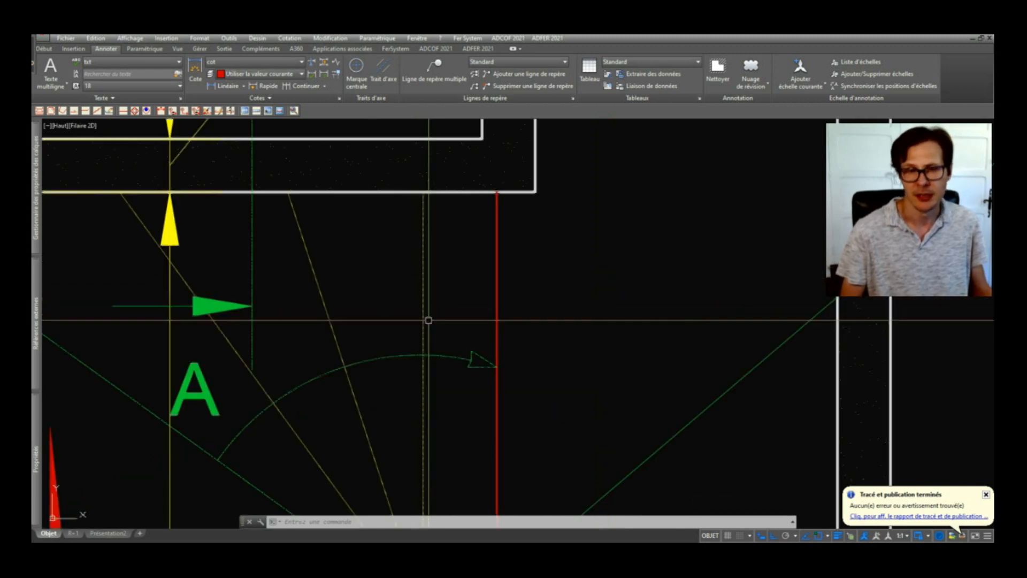
# - Turn off the use of paper space units for linetype scaling in the linetype manager and regenerate model space
pyautogui.click(199, 38)
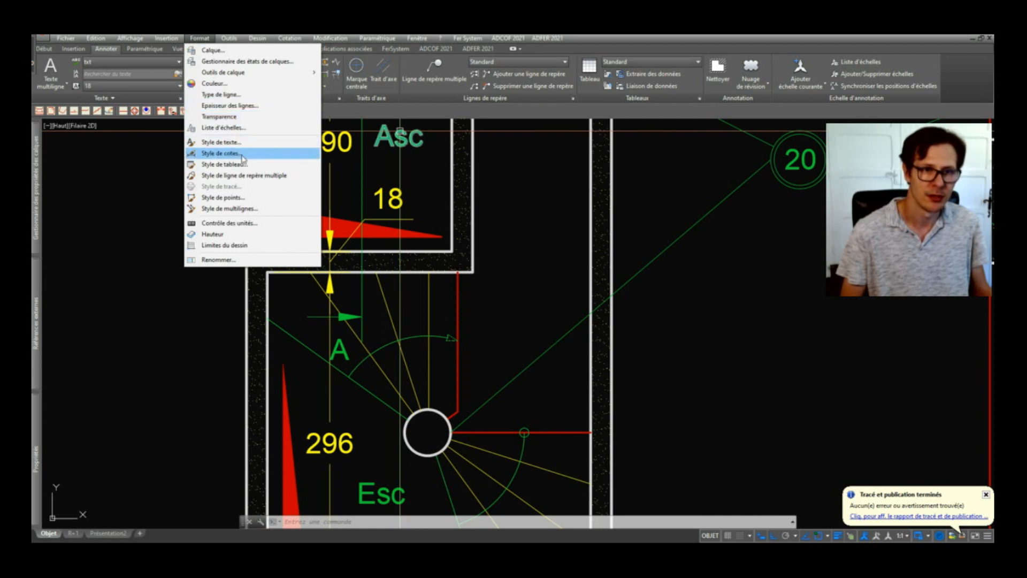
pyautogui.click(235, 97)
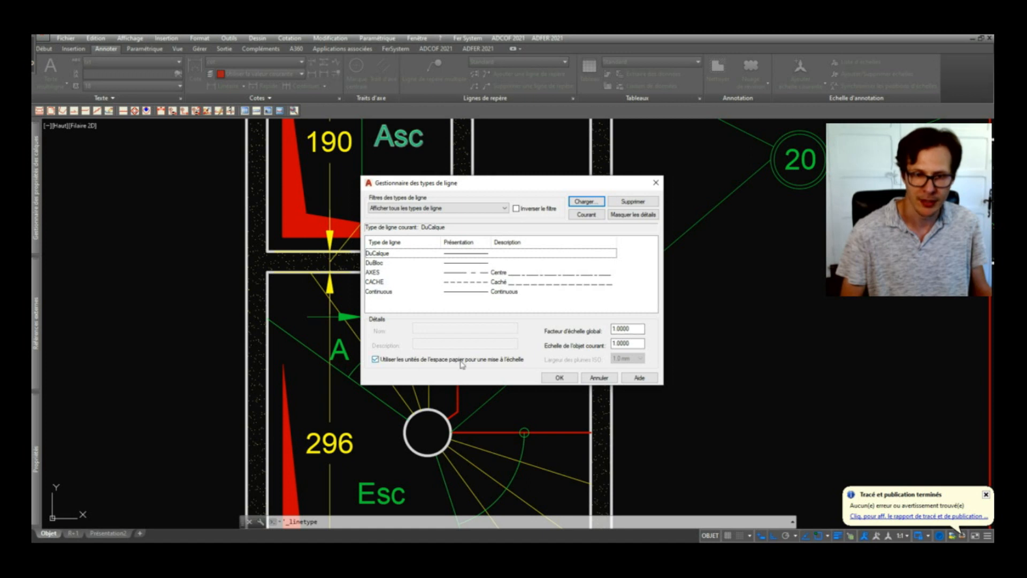
pyautogui.click(377, 361)
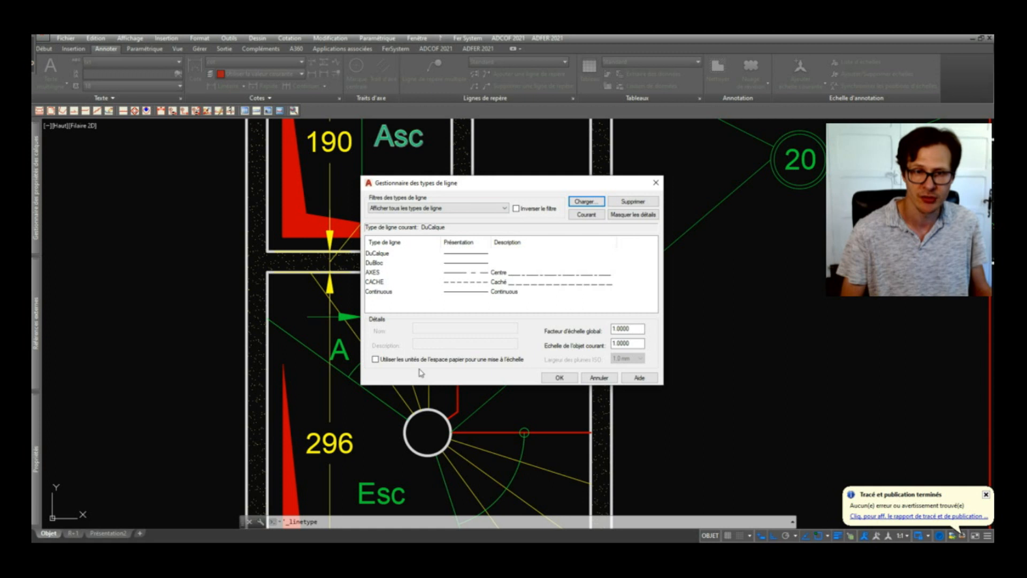
pyautogui.click(559, 377)
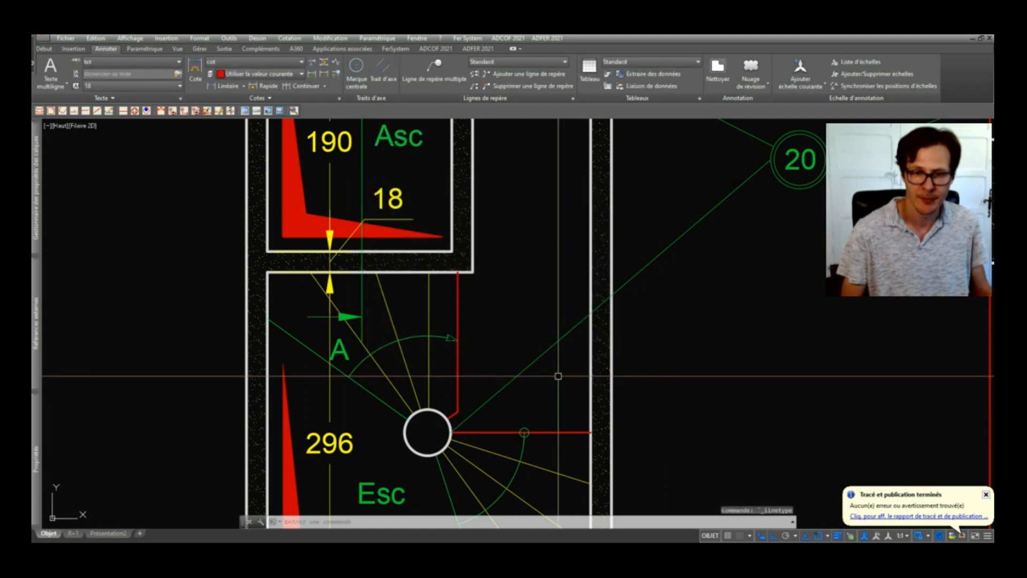
pyautogui.write('re')
pyautogui.press('Return')
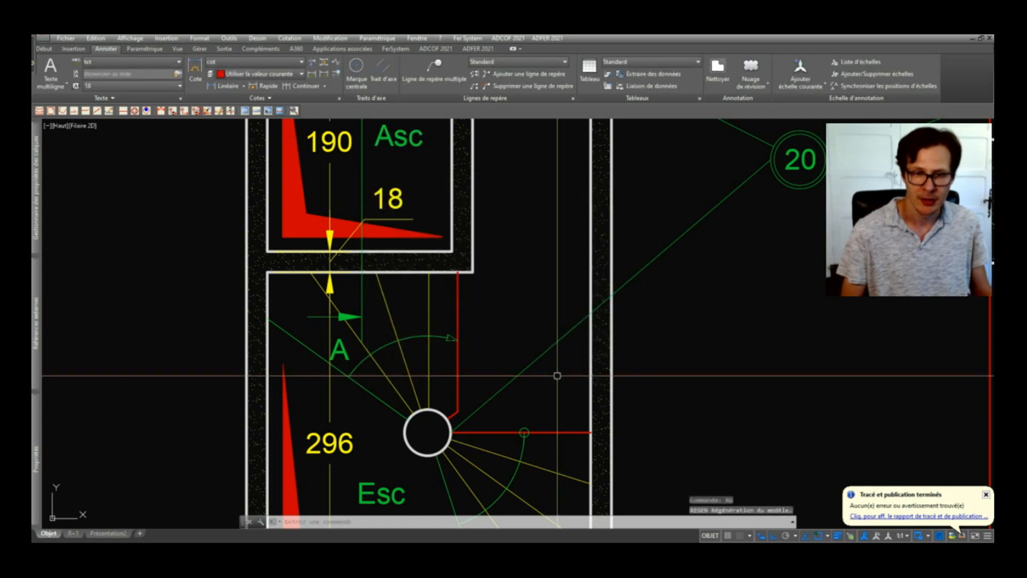
# - Set LTSCALE to 50 from the R+1 layout and regenerate all viewports
pyautogui.click(71, 534)
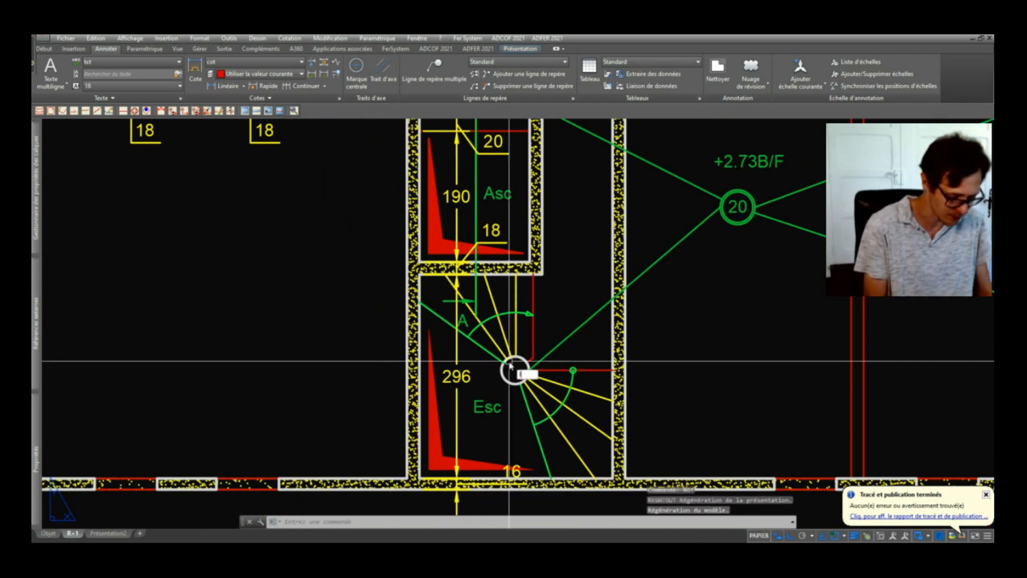
pyautogui.write('lt')
pyautogui.press('Return')
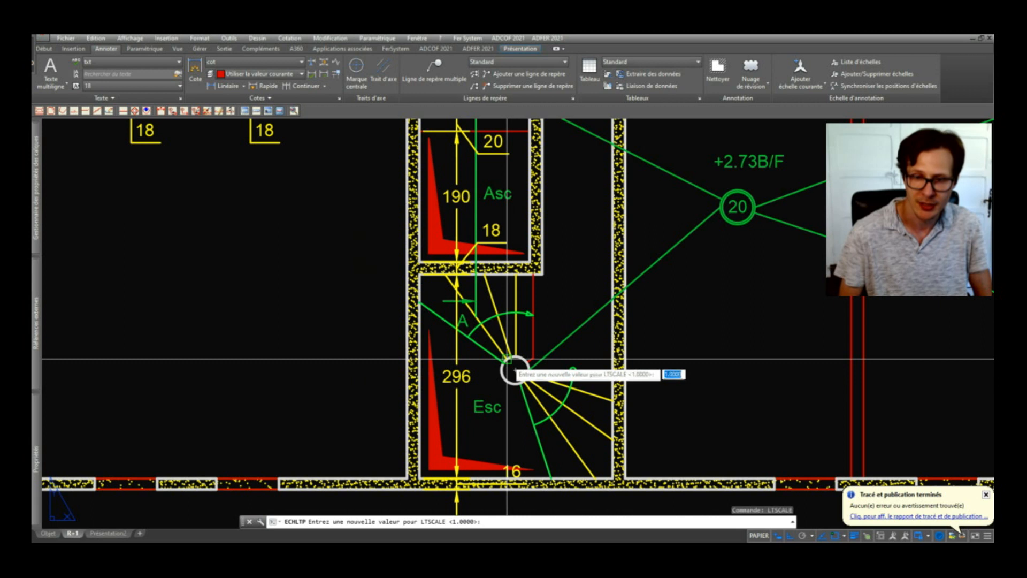
pyautogui.write('50')
pyautogui.press('Return')
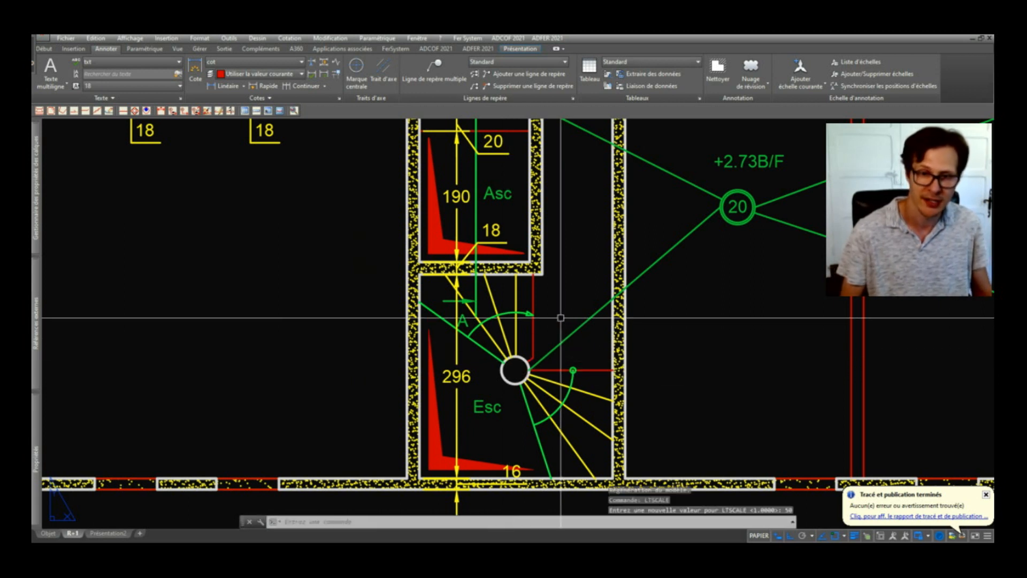
pyautogui.write('rt')
pyautogui.press('Return')
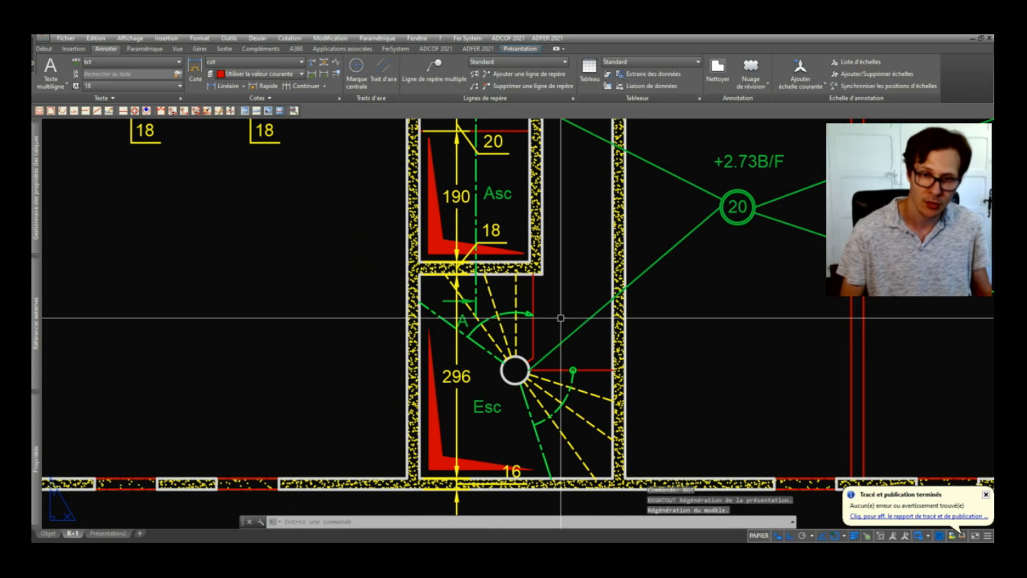
# - Regenerate model space to refresh the dashes of the stair and section line
pyautogui.click(48, 533)
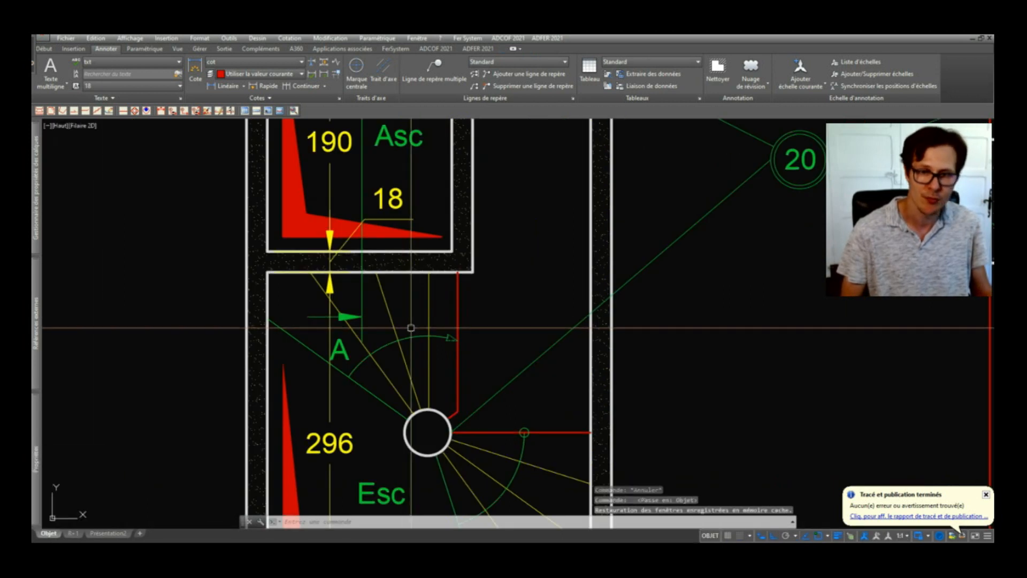
pyautogui.write('rg')
pyautogui.press('Return')
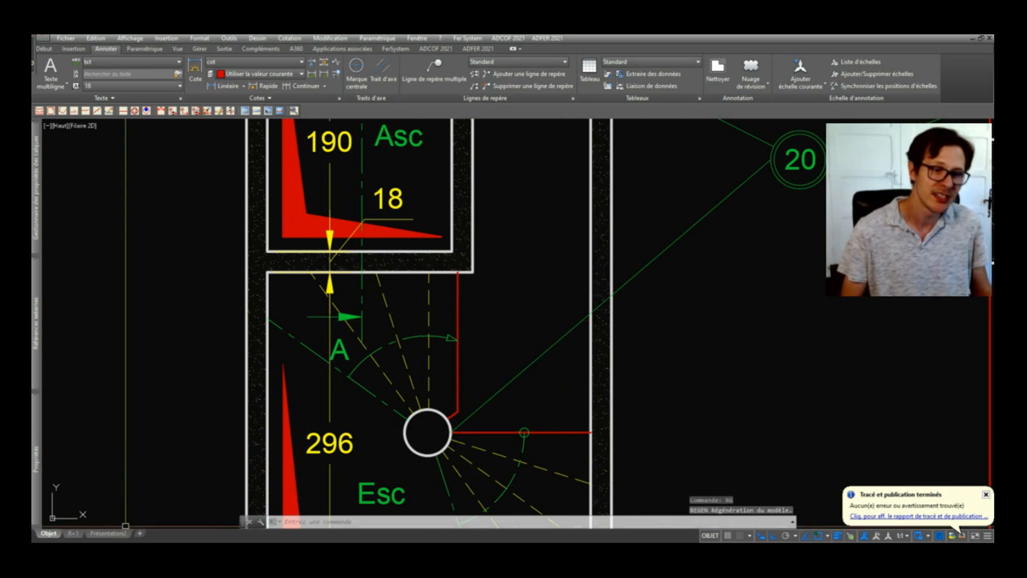
# - Plot the R+1 layout to PDF again with the monochrome settings, overwriting "Coffrage complet-R+1.pdf"
pyautogui.click(73, 533)
pyautogui.scroll(2, 404, 381)
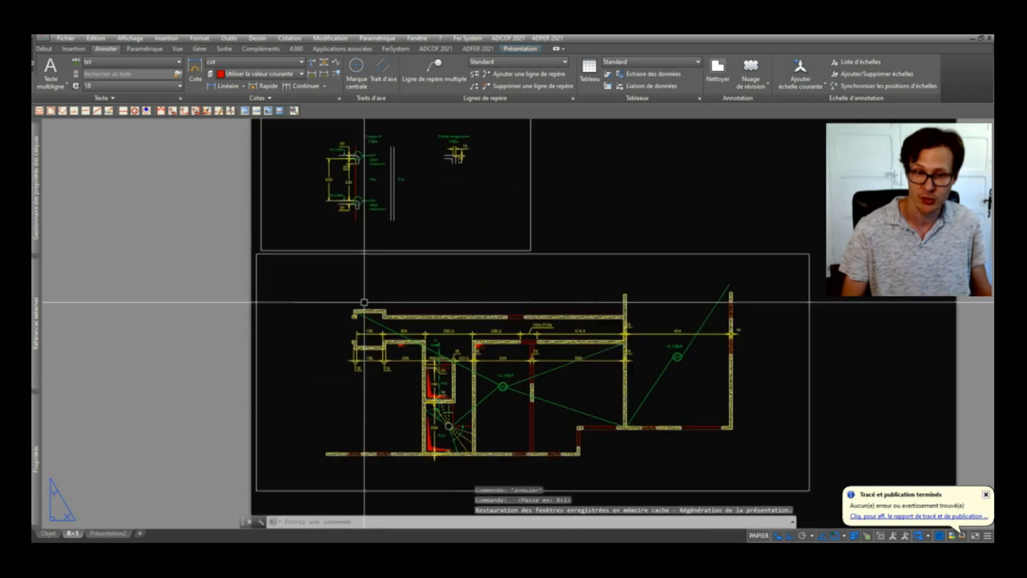
pyautogui.hotkey('ctrl', 'p')
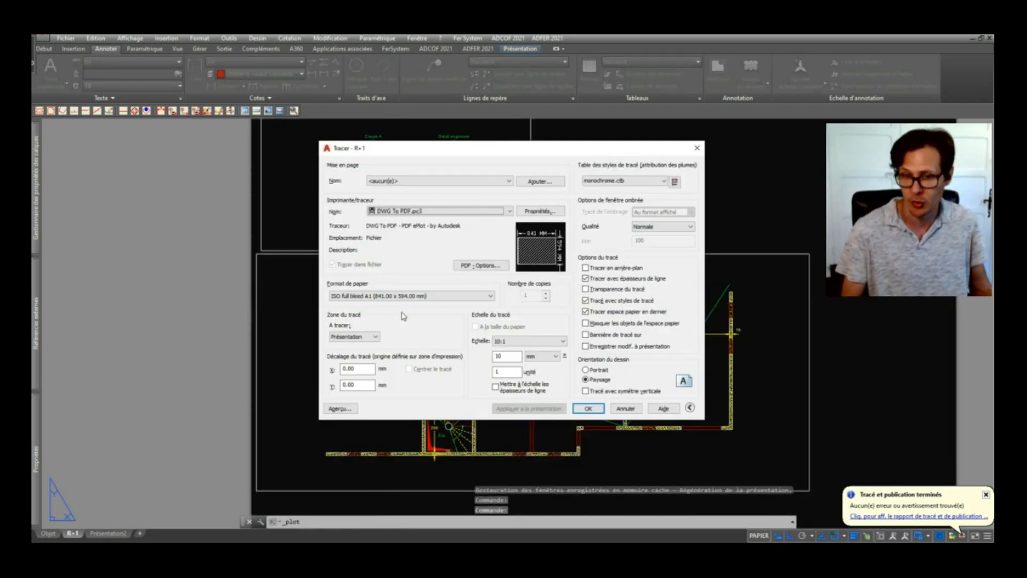
pyautogui.click(588, 409)
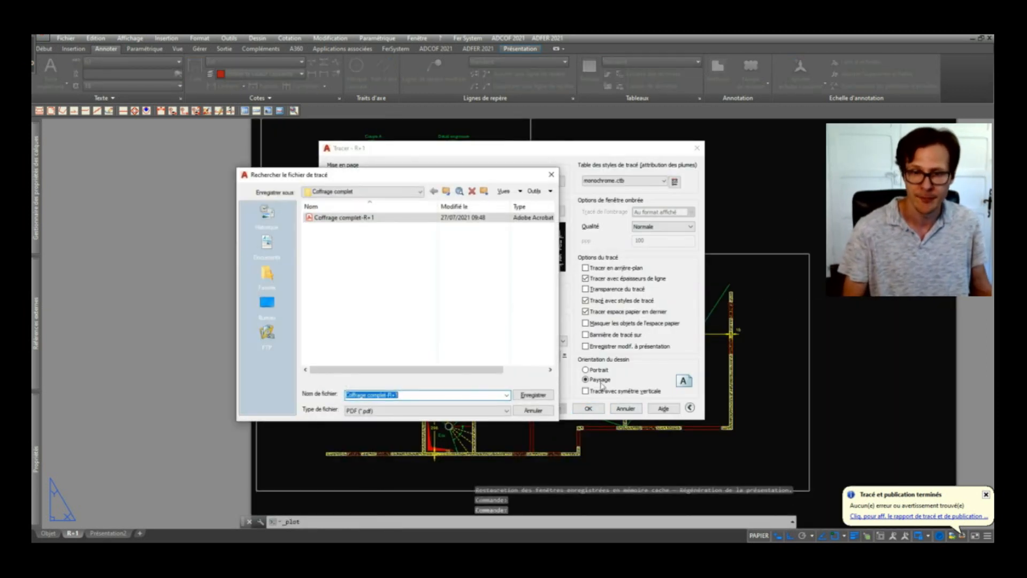
pyautogui.click(524, 394)
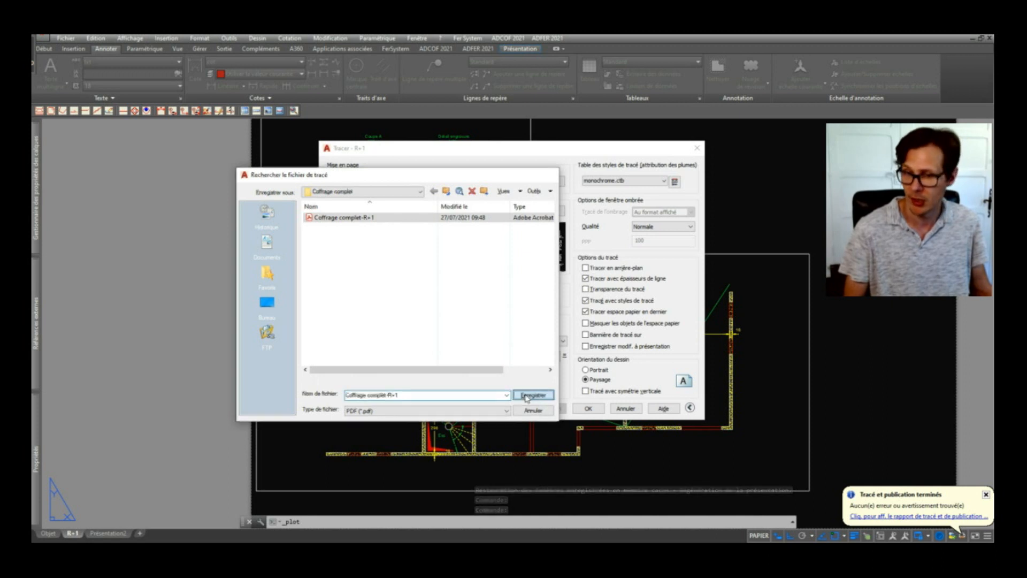
pyautogui.click(556, 296)
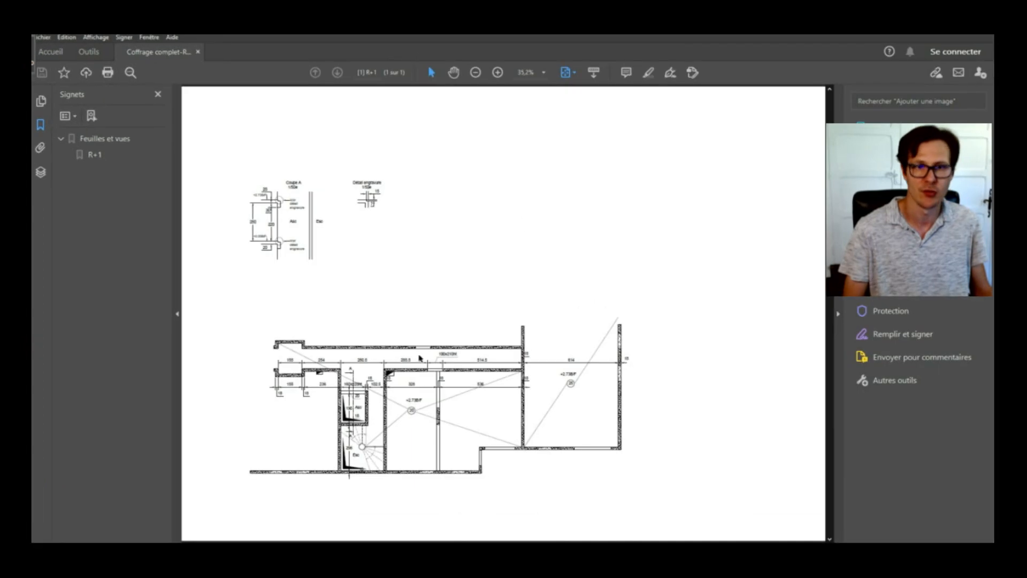
# - Examine the dashed stair lines, section line A and wall hatching around the stairwell and lift shaft in the new PDF
pyautogui.keyDown('ctrl'); pyautogui.scroll(5, 353, 357); pyautogui.keyUp('ctrl')
pyautogui.click(455, 73)
pyautogui.moveTo(511, 524); pyautogui.dragTo(525, 294)
pyautogui.keyDown('ctrl'); pyautogui.scroll(2, 519, 422); pyautogui.keyUp('ctrl')
pyautogui.scroll(-3, 557, 452)
pyautogui.keyDown('ctrl'); pyautogui.scroll(3, 493, 292); pyautogui.keyUp('ctrl')
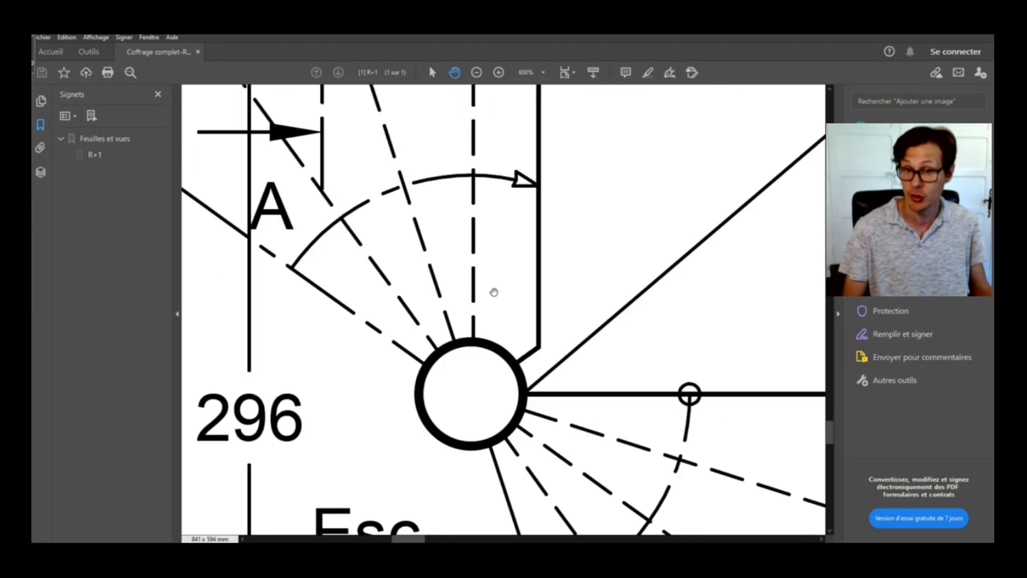
pyautogui.keyDown('ctrl'); pyautogui.scroll(-3, 521, 294); pyautogui.keyUp('ctrl')
pyautogui.keyDown('ctrl'); pyautogui.scroll(-2, 529, 278); pyautogui.keyUp('ctrl')
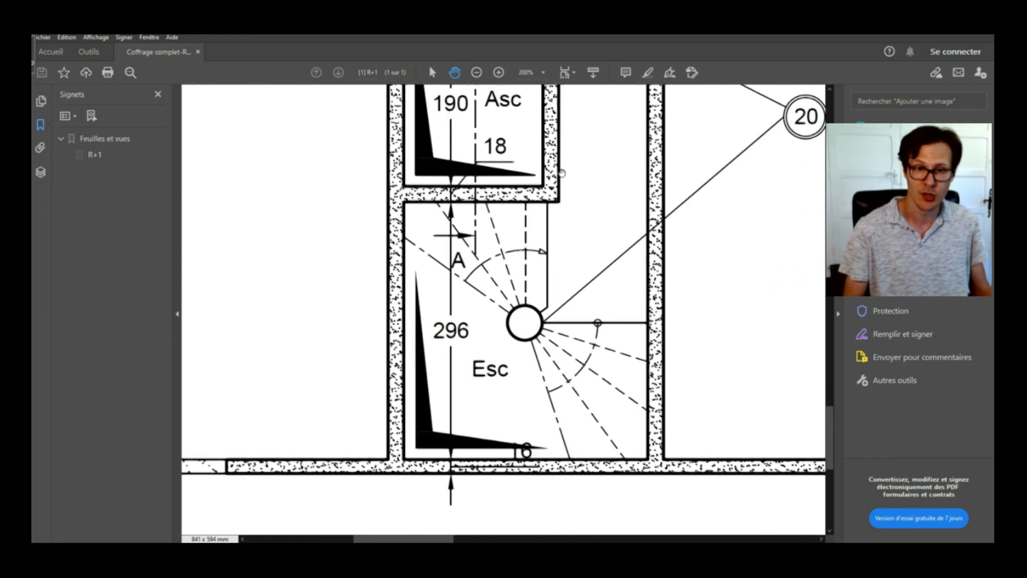
pyautogui.keyDown('ctrl'); pyautogui.scroll(1, 553, 330); pyautogui.keyUp('ctrl')
pyautogui.scroll(3, 551, 337)
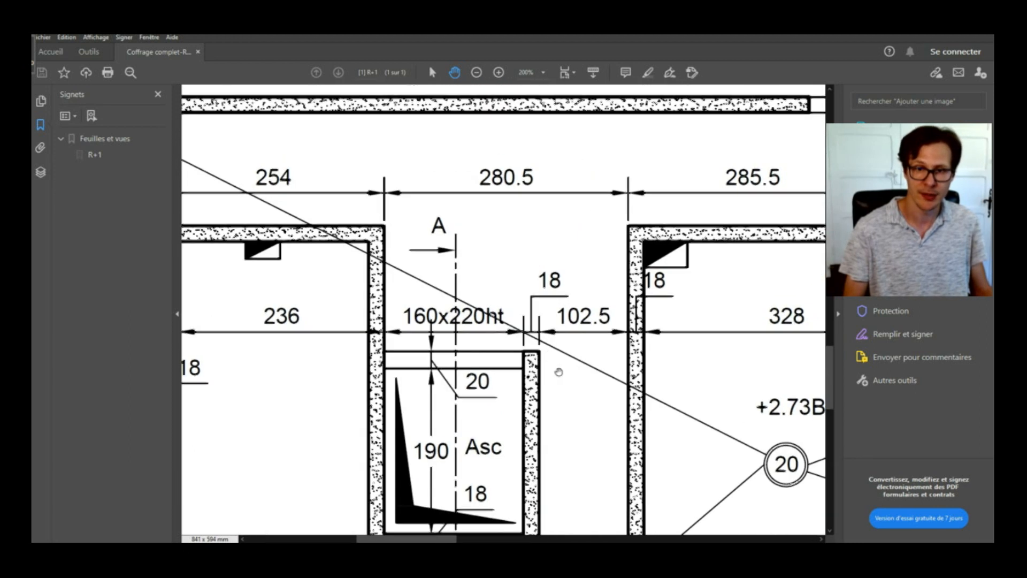
# - Examine the plotted lift shaft and the dashed treads and walking line of the spiral stair at several magnifications
pyautogui.keyDown('ctrl'); pyautogui.scroll(-4, 557, 369); pyautogui.keyUp('ctrl')
pyautogui.moveTo(503, 145); pyautogui.dragTo(655, 485)
pyautogui.keyDown('ctrl'); pyautogui.scroll(3, 430, 363); pyautogui.keyUp('ctrl')
pyautogui.moveTo(362, 377); pyautogui.dragTo(509, 344)
pyautogui.moveTo(605, 459); pyautogui.dragTo(411, 120)
pyautogui.moveTo(531, 445); pyautogui.dragTo(508, 170)
pyautogui.moveTo(605, 468); pyautogui.dragTo(540, 330)
pyautogui.moveTo(471, 211); pyautogui.dragTo(486, 331)
pyautogui.moveTo(524, 408); pyautogui.dragTo(490, 267)
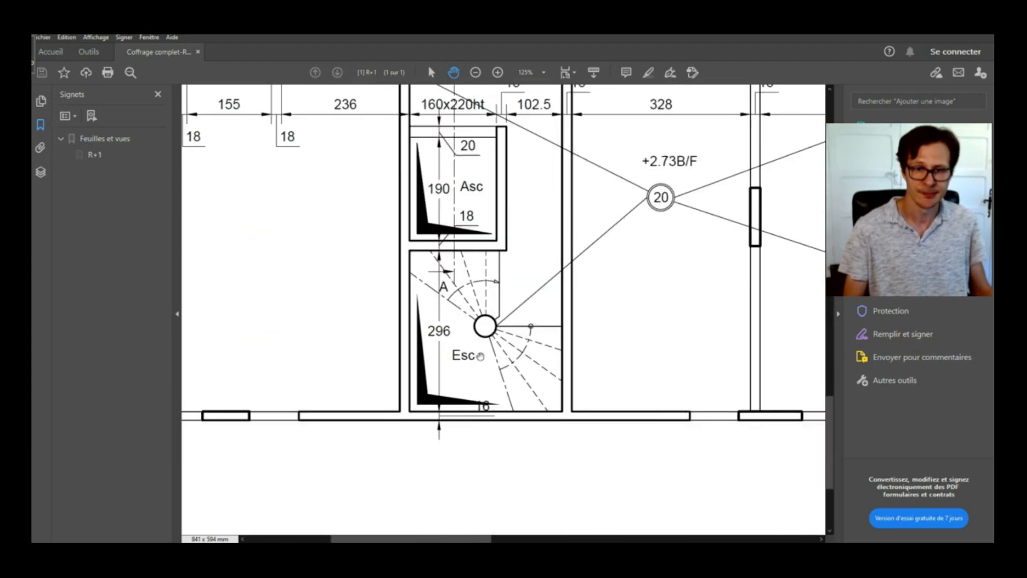
pyautogui.keyDown('ctrl'); pyautogui.scroll(3, 464, 292); pyautogui.keyUp('ctrl')
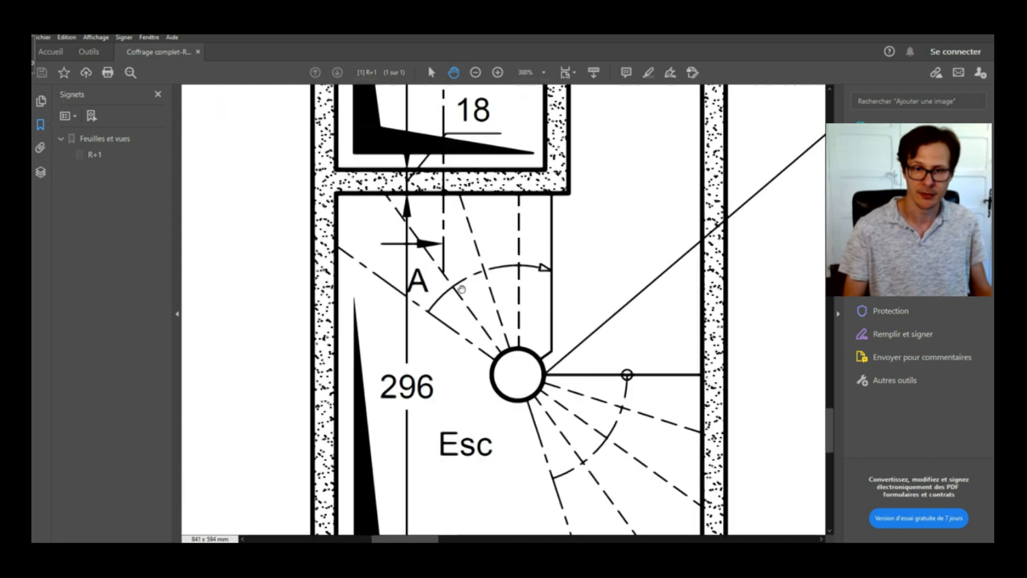
pyautogui.keyDown('ctrl'); pyautogui.scroll(-3, 422, 317); pyautogui.keyUp('ctrl')
pyautogui.keyDown('ctrl'); pyautogui.scroll(-2, 475, 362); pyautogui.keyUp('ctrl')
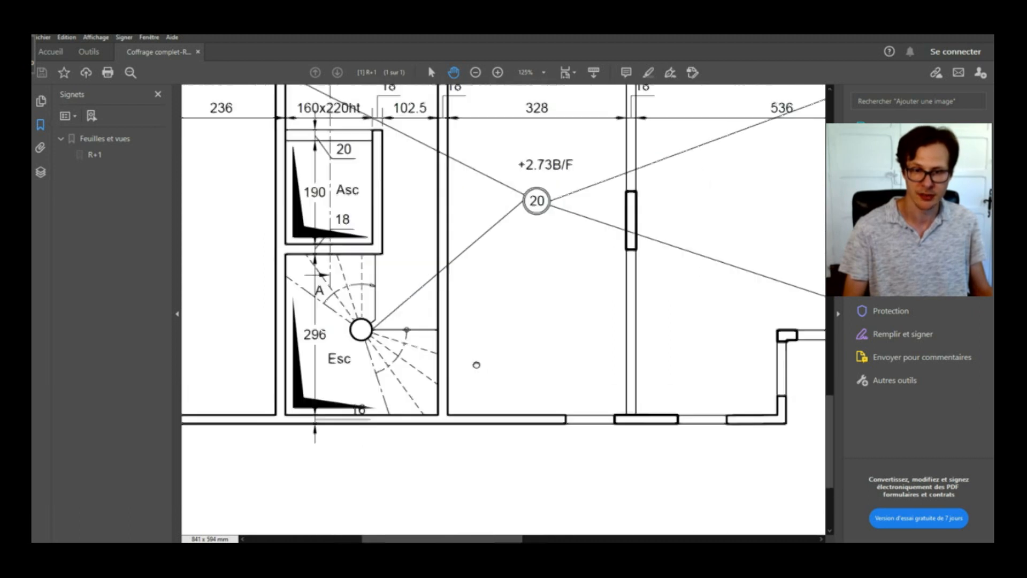
# - Check the walls, openings, dimension chains and slab markers across the wider R+1 plan in the PDF
pyautogui.keyDown('ctrl'); pyautogui.scroll(5, 571, 461); pyautogui.keyUp('ctrl')
pyautogui.keyDown('ctrl'); pyautogui.scroll(-4, 448, 423); pyautogui.keyUp('ctrl')
pyautogui.keyDown('ctrl'); pyautogui.scroll(2, 571, 360); pyautogui.keyUp('ctrl')
pyautogui.keyDown('ctrl'); pyautogui.scroll(-2, 560, 383); pyautogui.keyUp('ctrl')
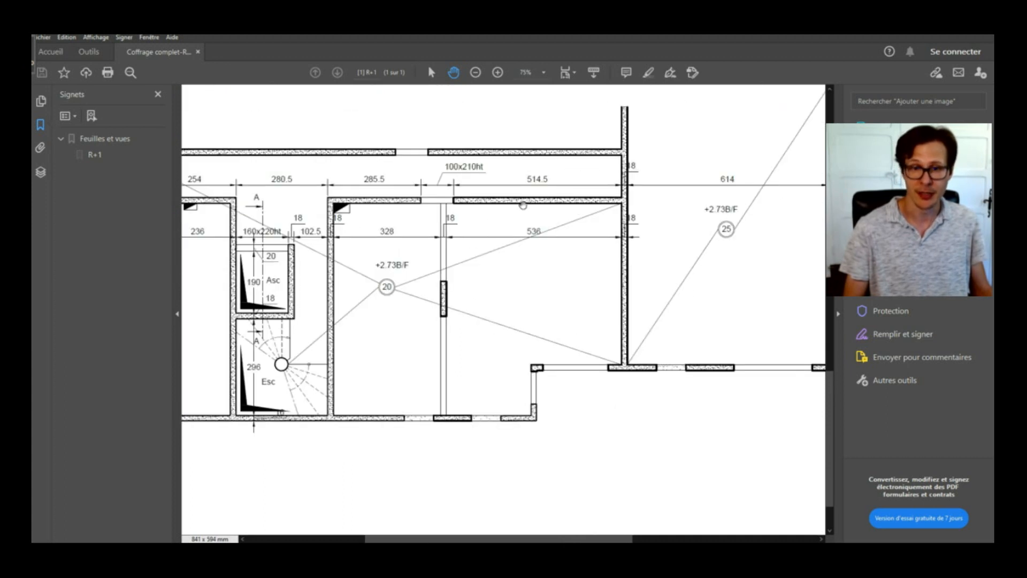
pyautogui.moveTo(674, 287)
pyautogui.mouseDown()
pyautogui.moveTo(560, 321)
pyautogui.moveTo(449, 332)
pyautogui.moveTo(782, 315)
pyautogui.mouseUp()
pyautogui.keyDown('ctrl'); pyautogui.scroll(2, 601, 216); pyautogui.keyUp('ctrl')
pyautogui.keyDown('ctrl'); pyautogui.scroll(-2, 665, 246); pyautogui.keyUp('ctrl')
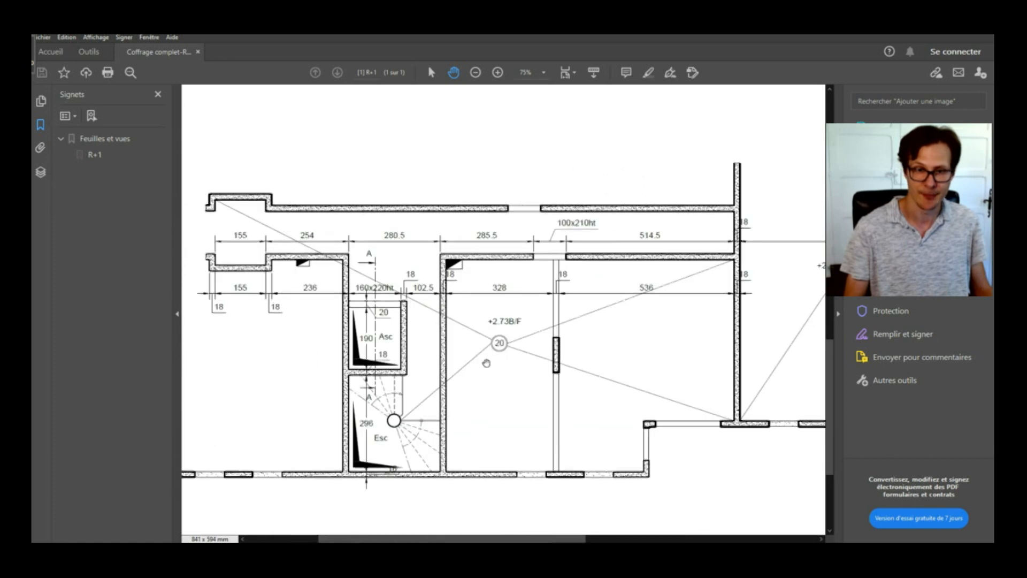
pyautogui.moveTo(486, 362); pyautogui.dragTo(690, 335)
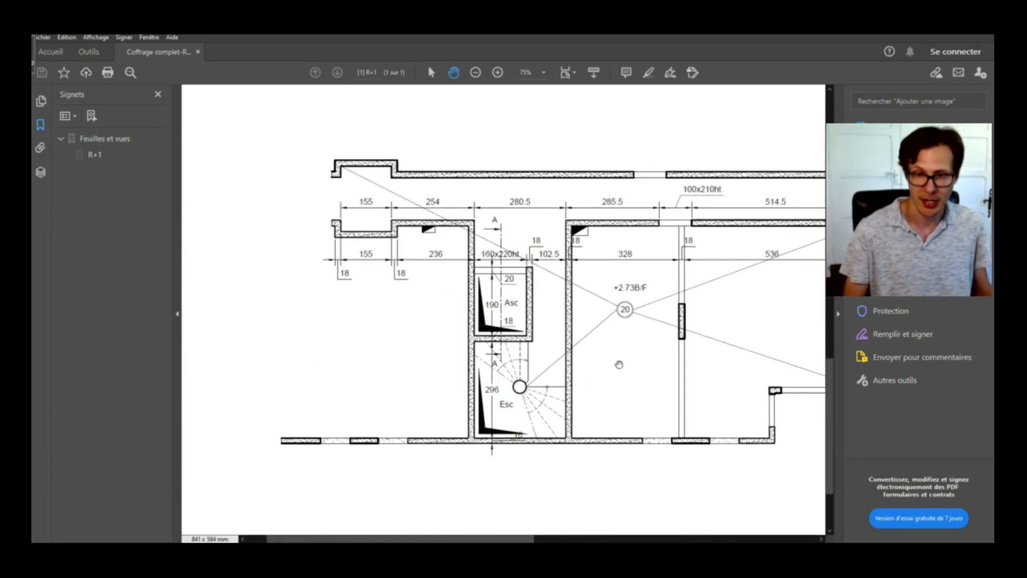
pyautogui.keyDown('ctrl'); pyautogui.scroll(2, 602, 406); pyautogui.keyUp('ctrl')
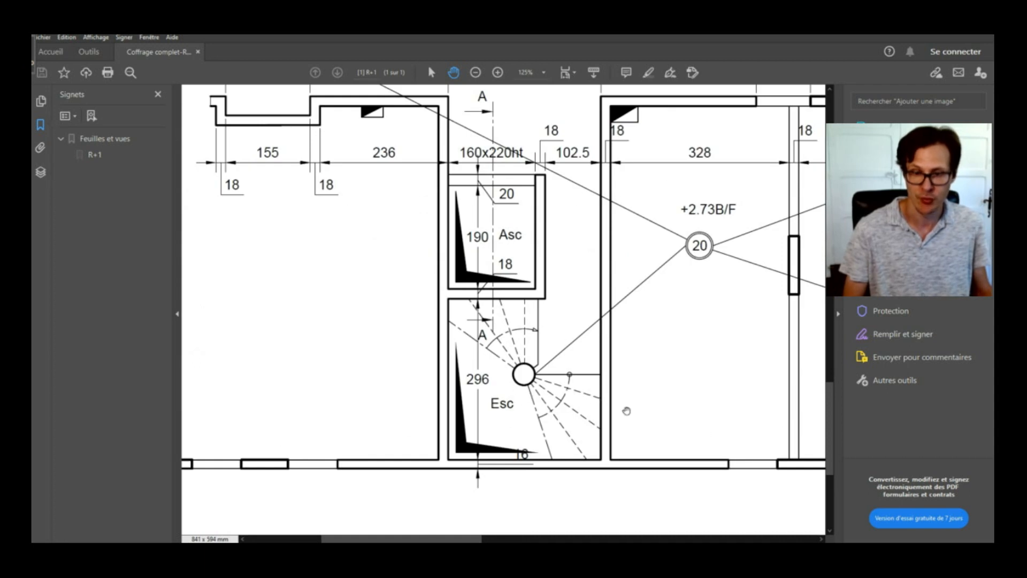
# - Inspect the 16 wall-thickness dimension at the foot of the stairwell in the PDF for overlaps with the wall and void symbol
pyautogui.moveTo(626, 411); pyautogui.dragTo(472, 453)
pyautogui.moveTo(400, 487); pyautogui.dragTo(525, 360)
pyautogui.keyDown('ctrl'); pyautogui.scroll(3, 555, 395); pyautogui.keyUp('ctrl')
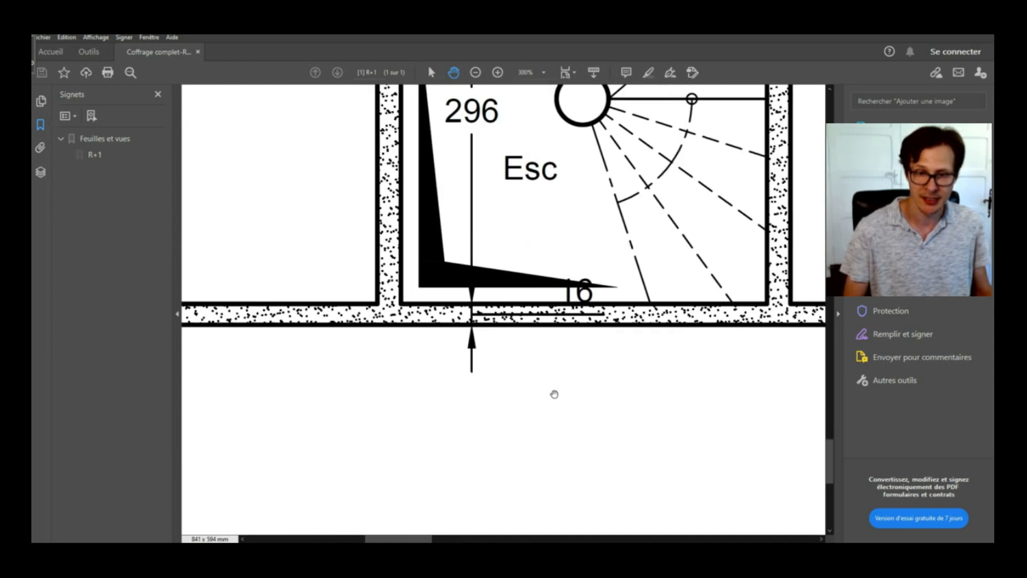
pyautogui.keyDown('ctrl'); pyautogui.scroll(-2, 553, 185); pyautogui.keyUp('ctrl')
pyautogui.keyDown('ctrl'); pyautogui.scroll(1, 567, 238); pyautogui.keyUp('ctrl')
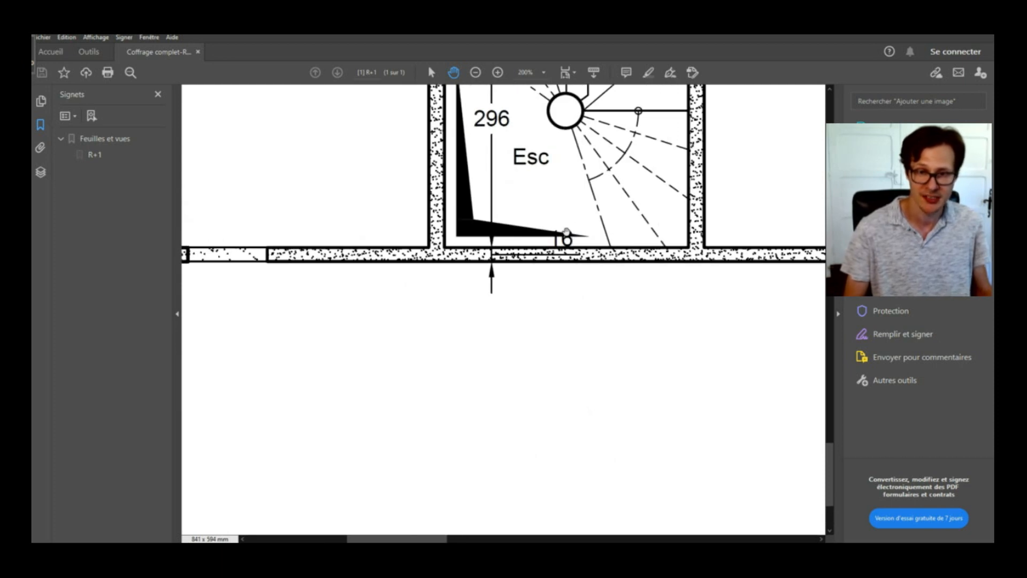
pyautogui.moveTo(577, 222); pyautogui.dragTo(585, 295)
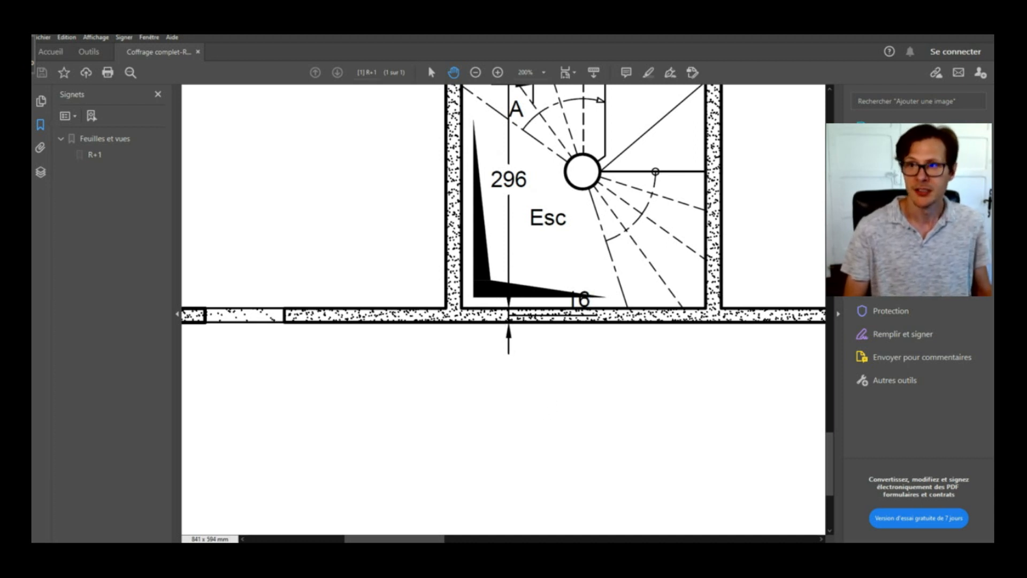
# - Switch to AutoCAD's model space and move the 16 wall-thickness dimension text into the clear area below the stairwell wall
pyautogui.hotkey('alt', 'Tab')
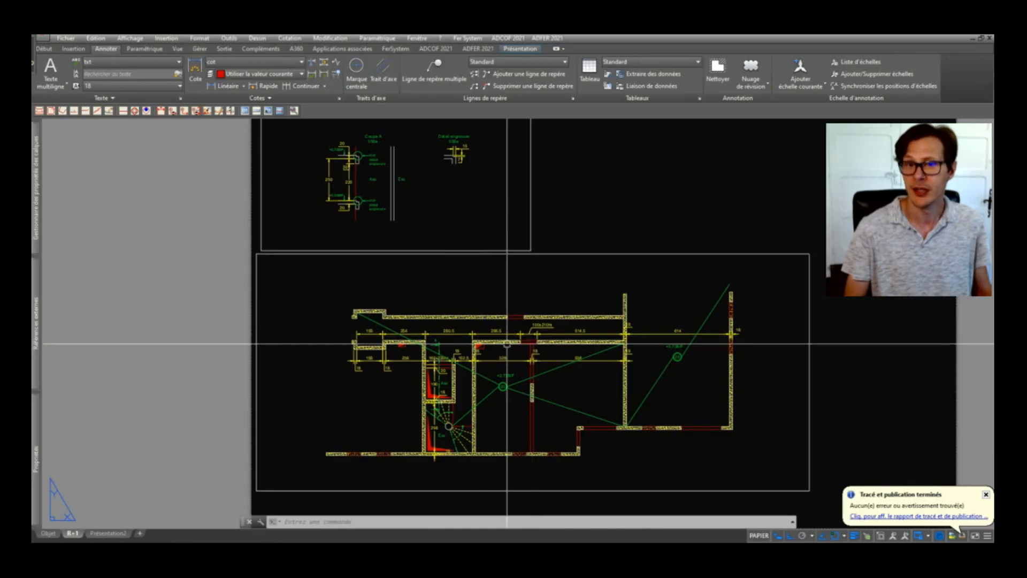
pyautogui.click(52, 537)
pyautogui.scroll(-5, 421, 214)
pyautogui.scroll(4, 412, 322)
pyautogui.moveTo(482, 146); pyautogui.dragTo(511, 223, button='middle')
pyautogui.scroll(4, 511, 222)
pyautogui.press('space')
pyautogui.click(469, 190)
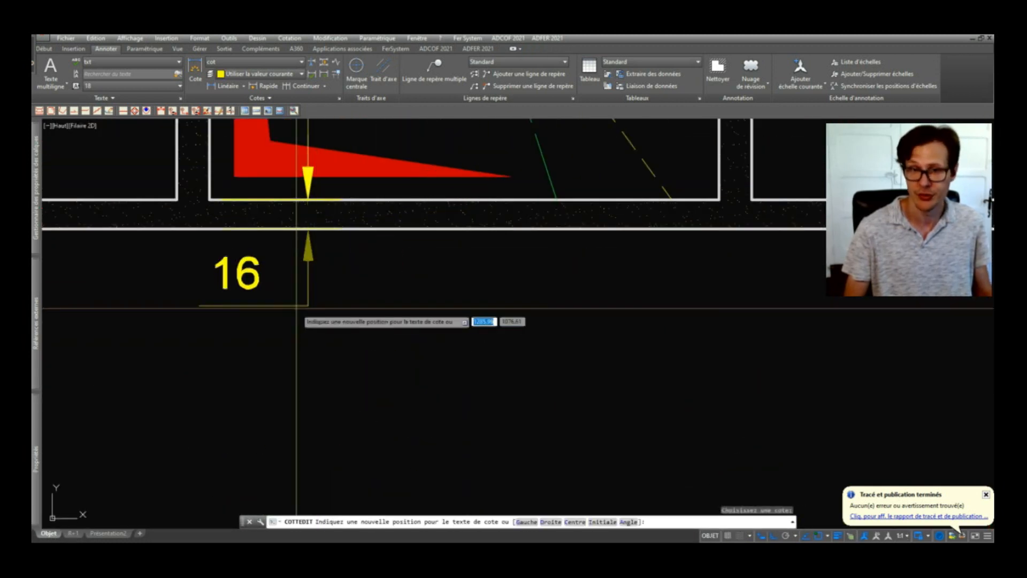
pyautogui.click(369, 295)
pyautogui.scroll(-2, 429, 333)
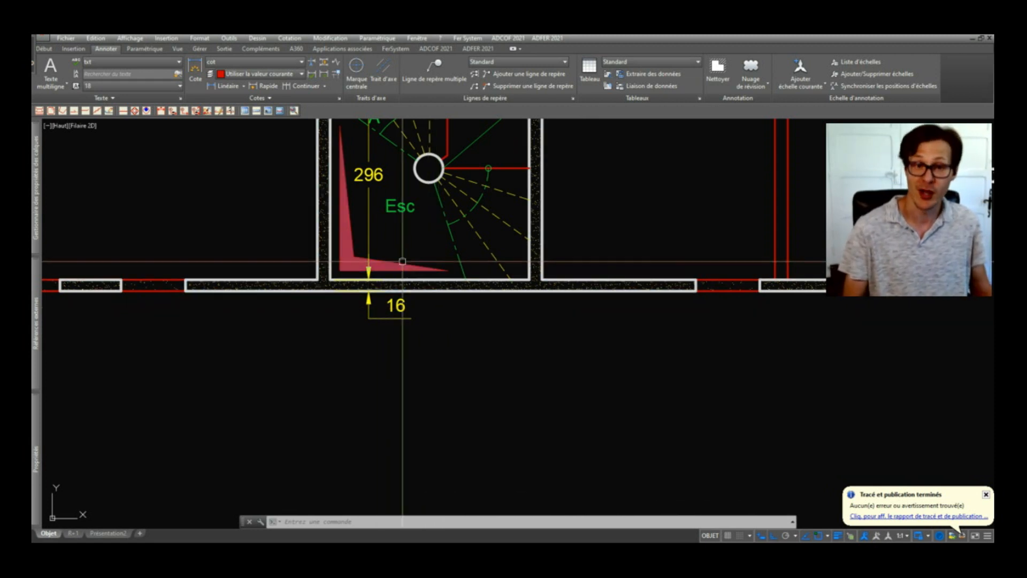
# - Check the dimension texts around the stairwell, lift shaft and neighbouring walls in model space for legibility and overlaps
pyautogui.moveTo(410, 263); pyautogui.dragTo(419, 318, button='middle')
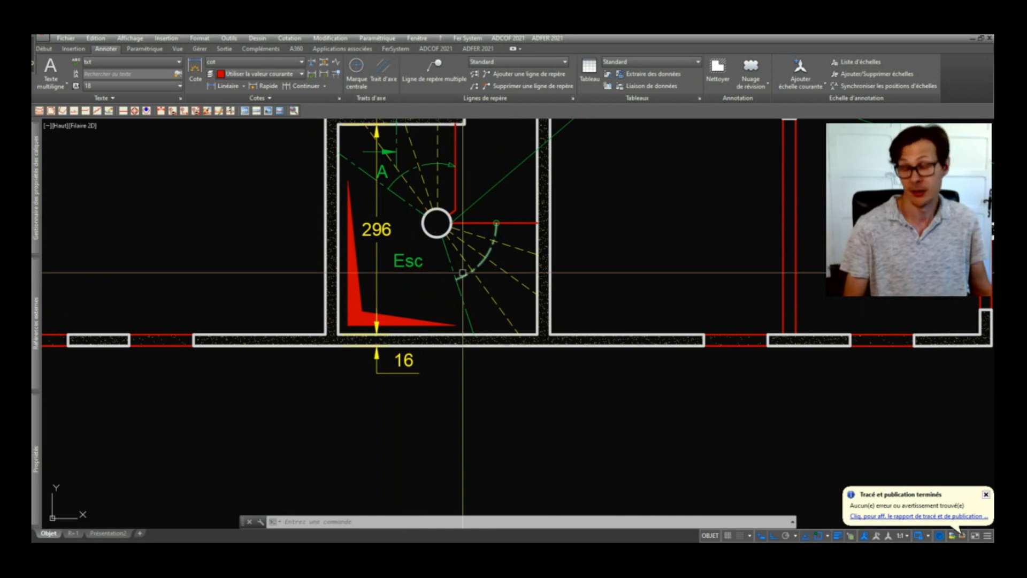
pyautogui.moveTo(469, 260); pyautogui.dragTo(485, 393, button='middle')
pyautogui.scroll(-5, 466, 374)
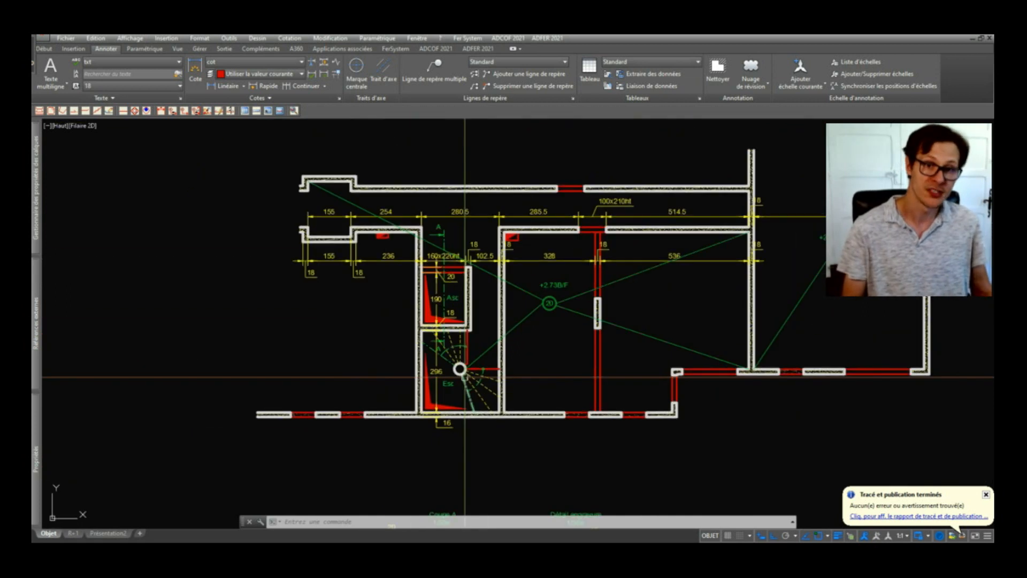
pyautogui.scroll(3, 502, 268)
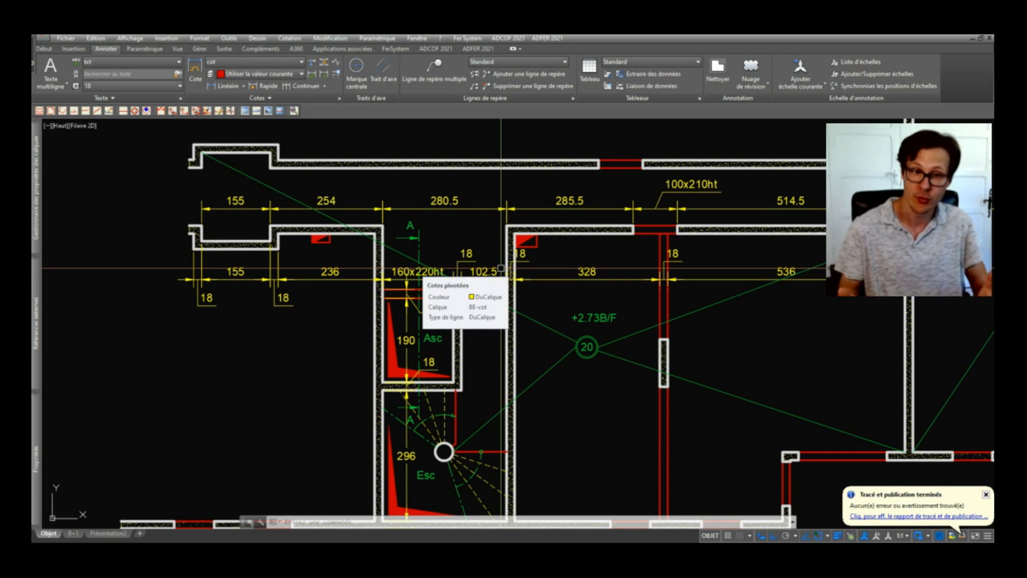
pyautogui.scroll(4, 523, 260)
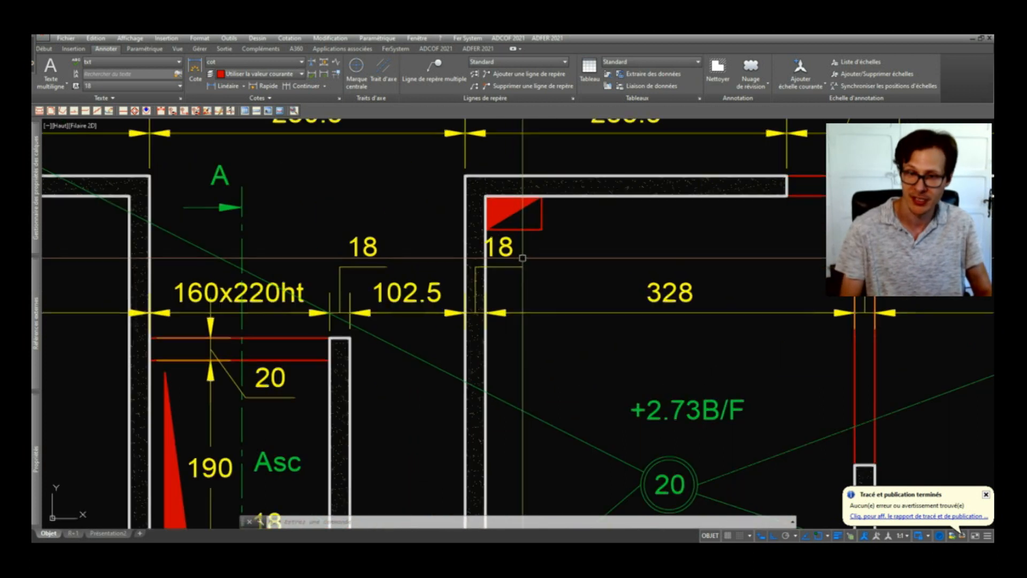
pyautogui.scroll(-4, 518, 246)
pyautogui.scroll(-3, 519, 246)
pyautogui.scroll(6, 490, 310)
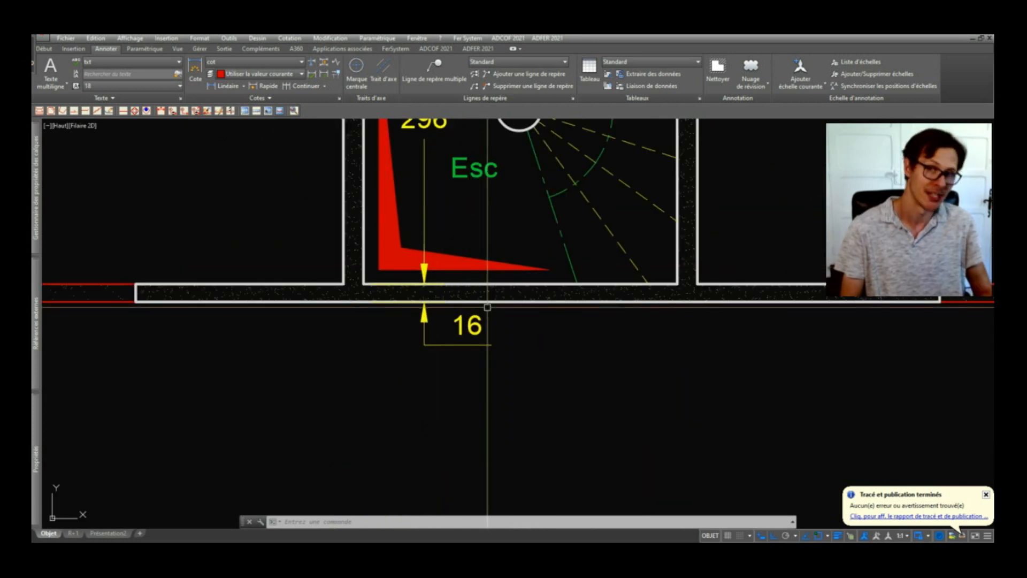
pyautogui.scroll(-6, 461, 391)
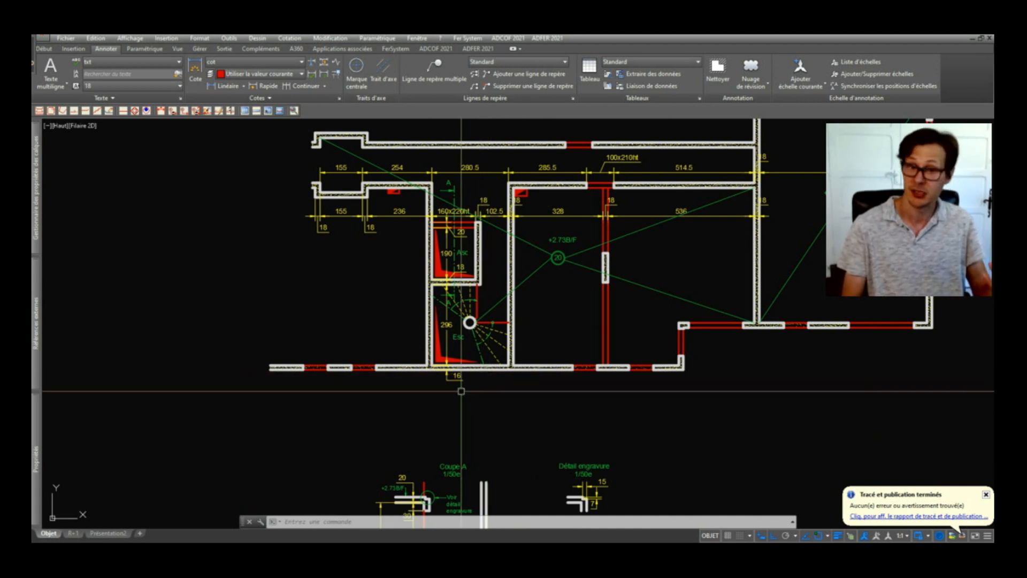
pyautogui.scroll(2, 459, 369)
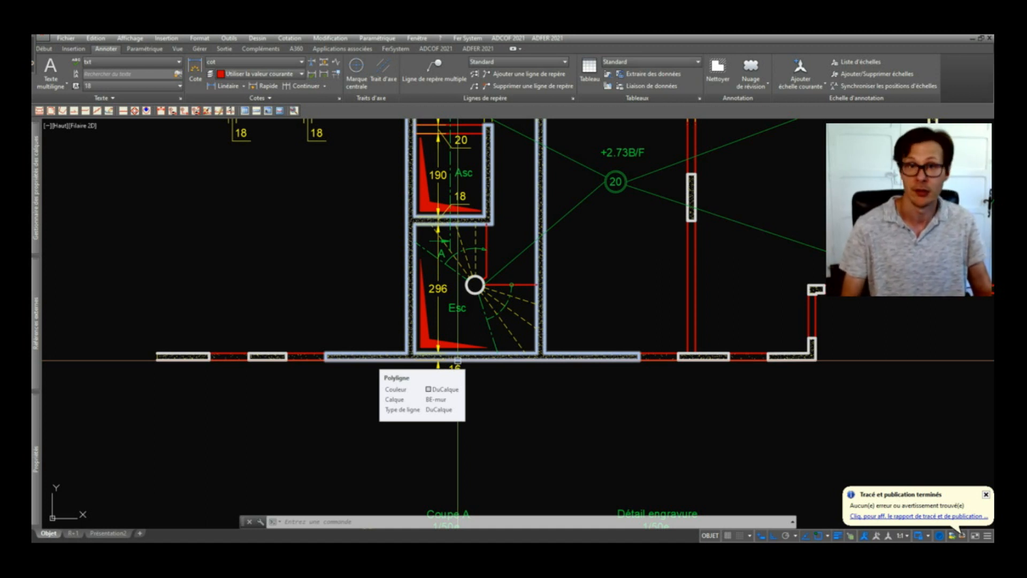
pyautogui.scroll(-4, 457, 359)
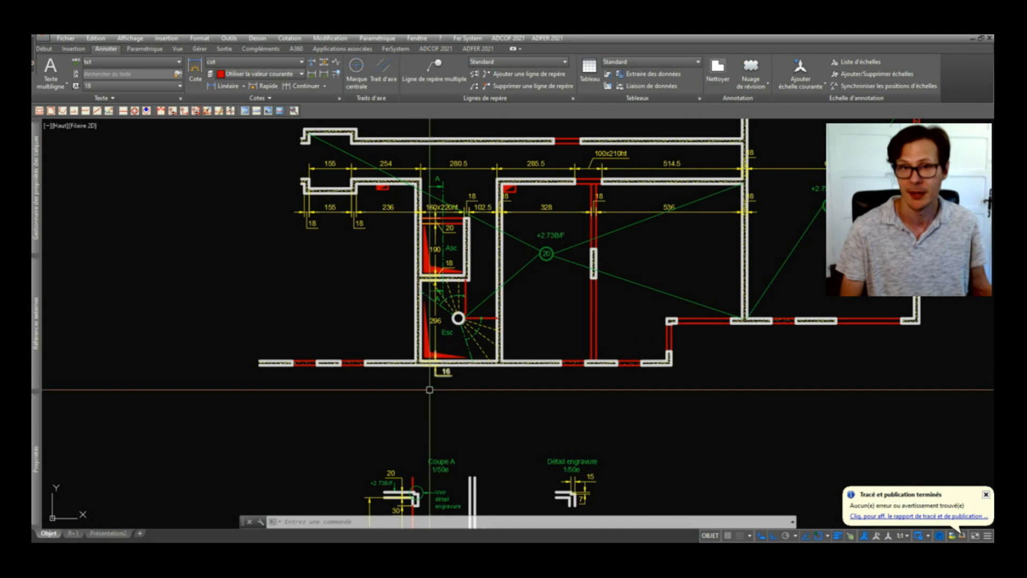
pyautogui.scroll(-3, 295, 357)
pyautogui.scroll(3, 330, 342)
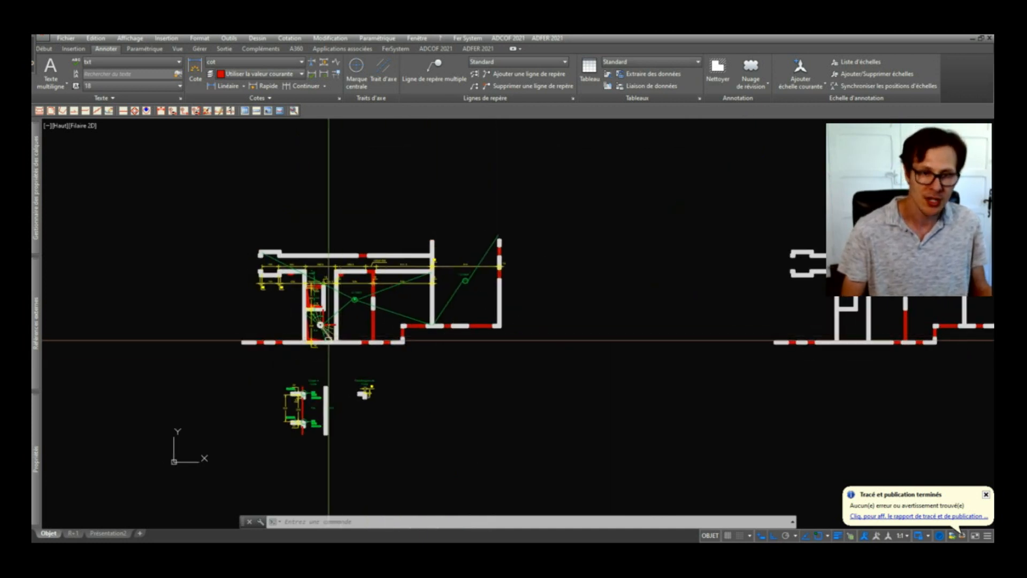
pyautogui.moveTo(332, 343); pyautogui.dragTo(367, 347, button='middle')
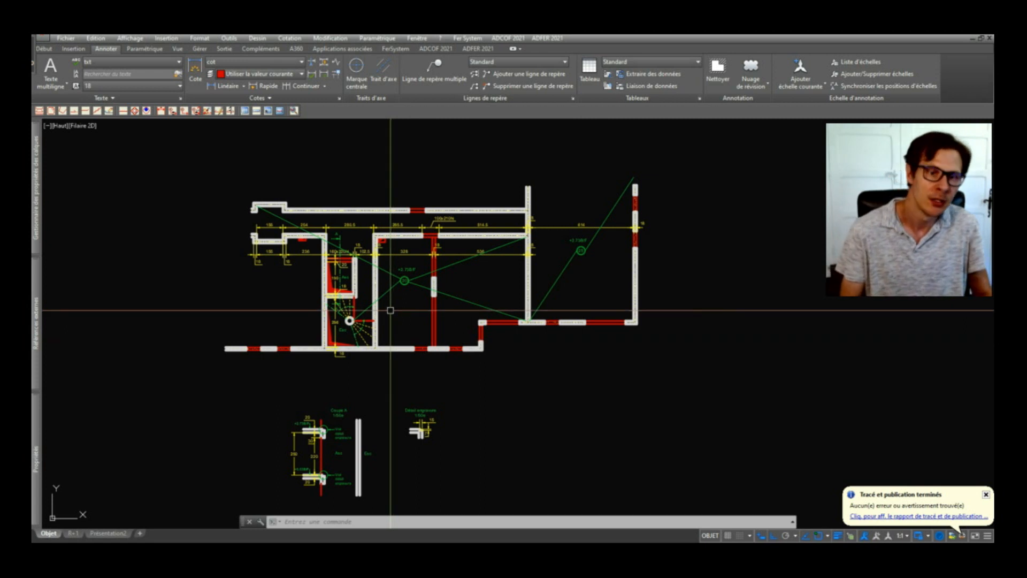
pyautogui.moveTo(406, 305); pyautogui.dragTo(445, 307, button='middle')
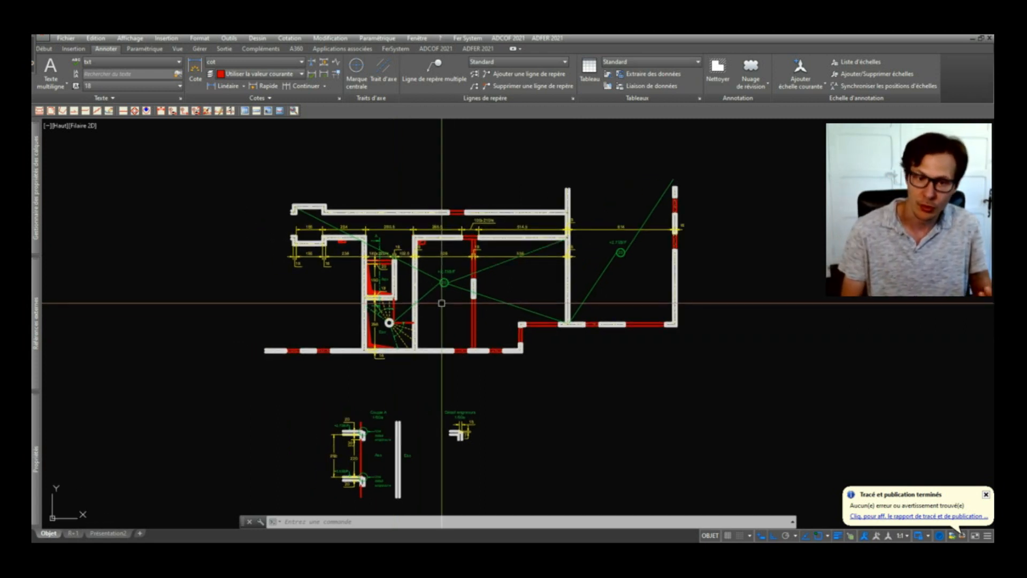
pyautogui.moveTo(393, 304); pyautogui.dragTo(428, 281, button='middle')
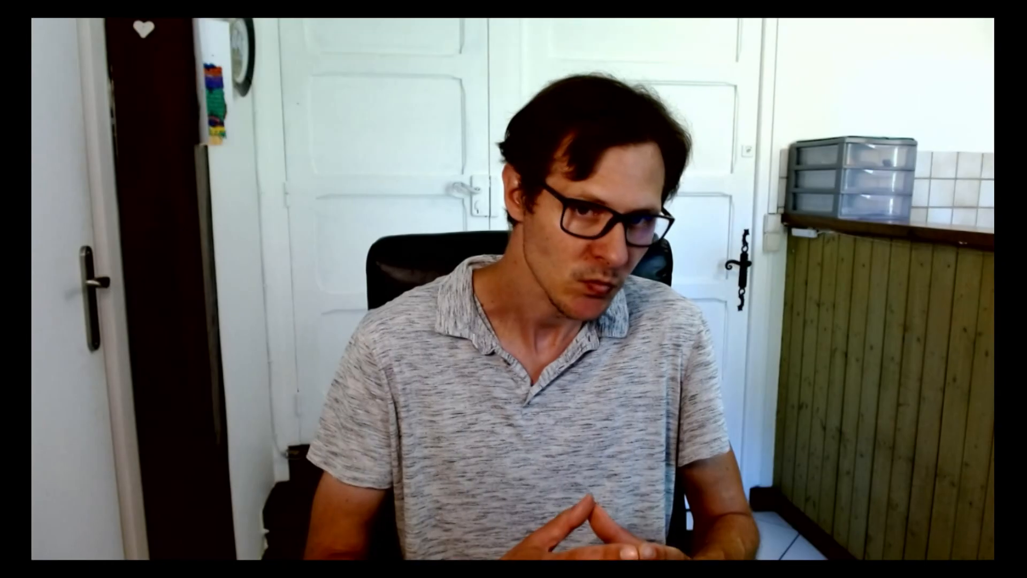